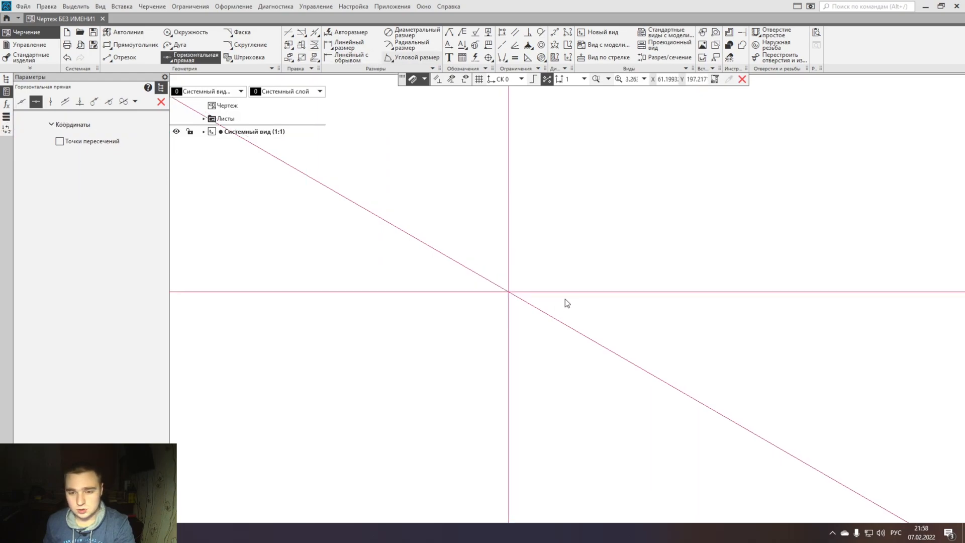
- Check the angle between the sloped and vertical construction lines with an angular dimension, and delete the horizontal construction line
click(567, 325)
click(509, 250)
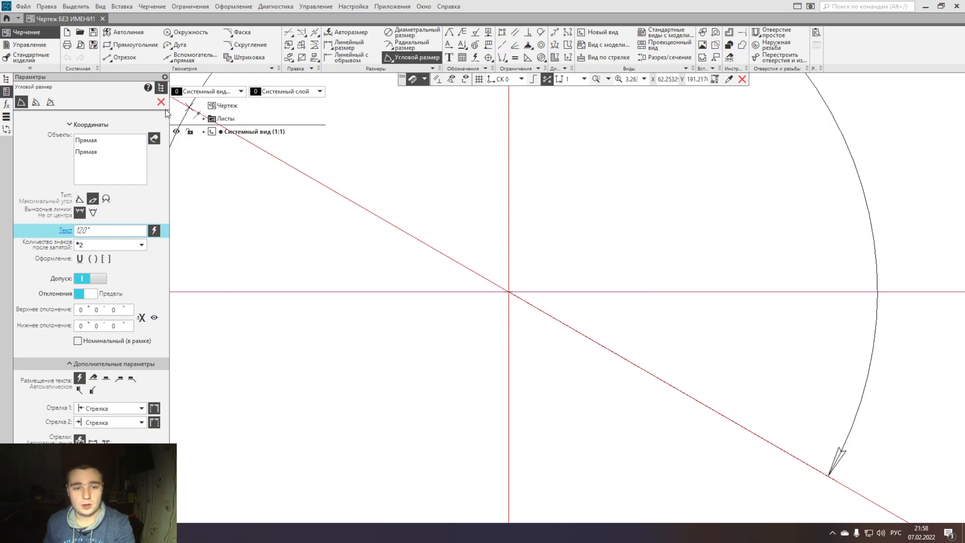
click(162, 103)
click(556, 293)
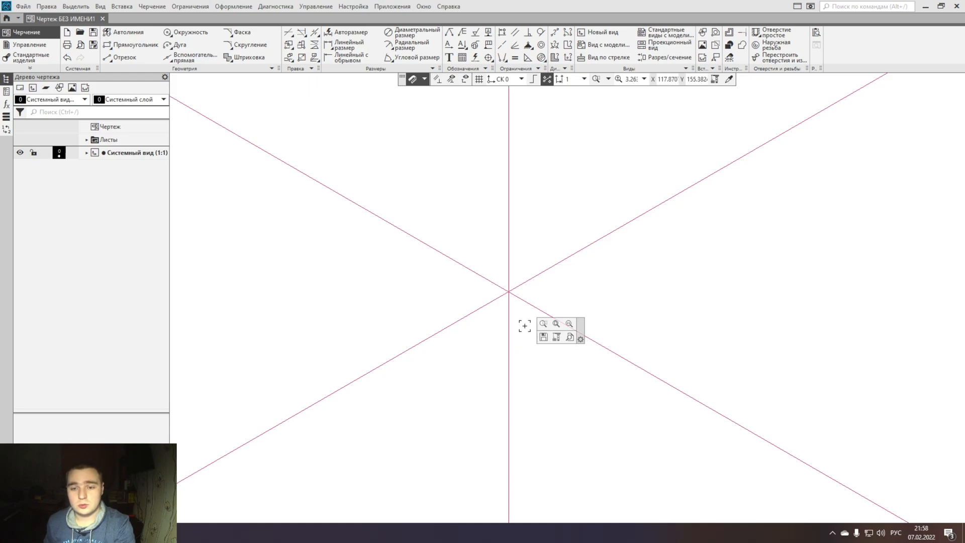
- Highlight each of the three isometric axis lines in turn to identify their directions
drag(308, 327, 254, 304)
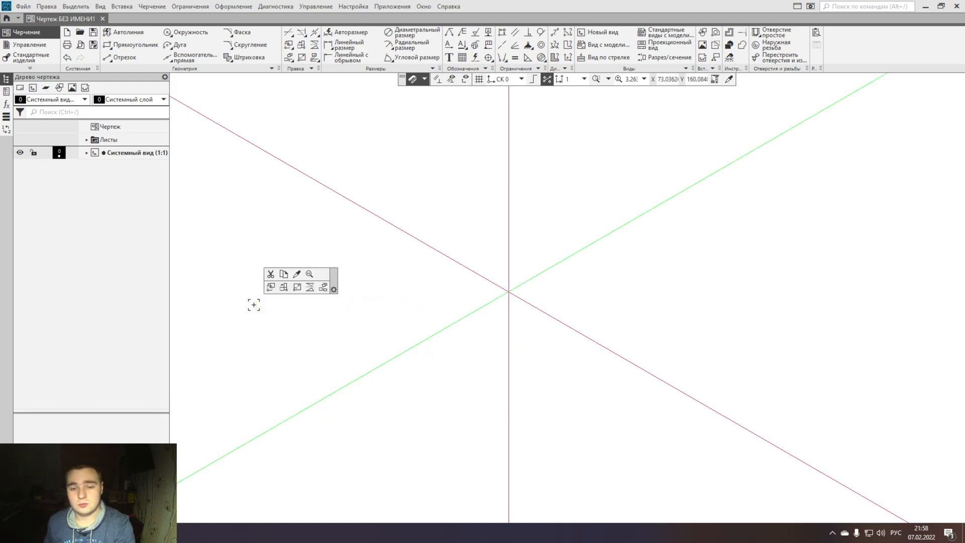
click(532, 187)
drag(549, 189, 430, 142)
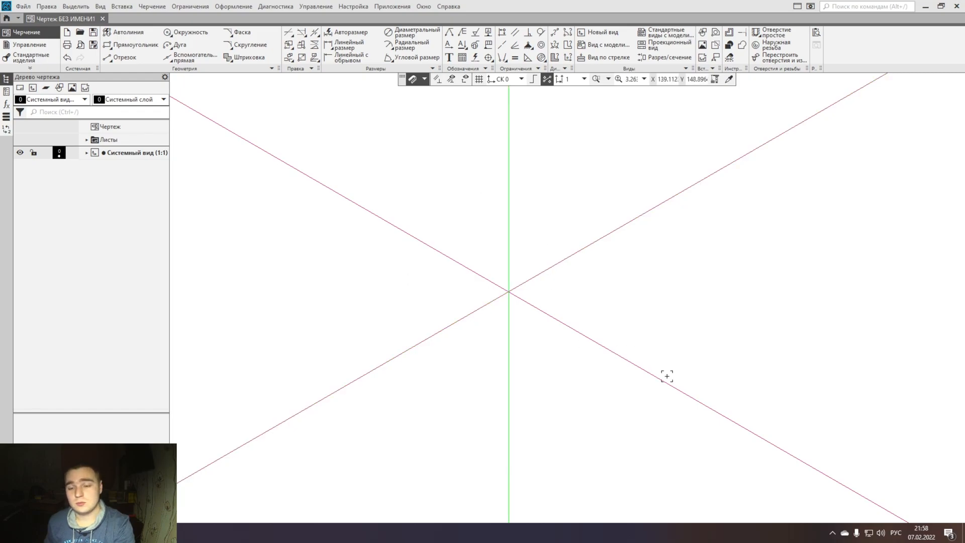
click(787, 411)
drag(761, 464, 632, 310)
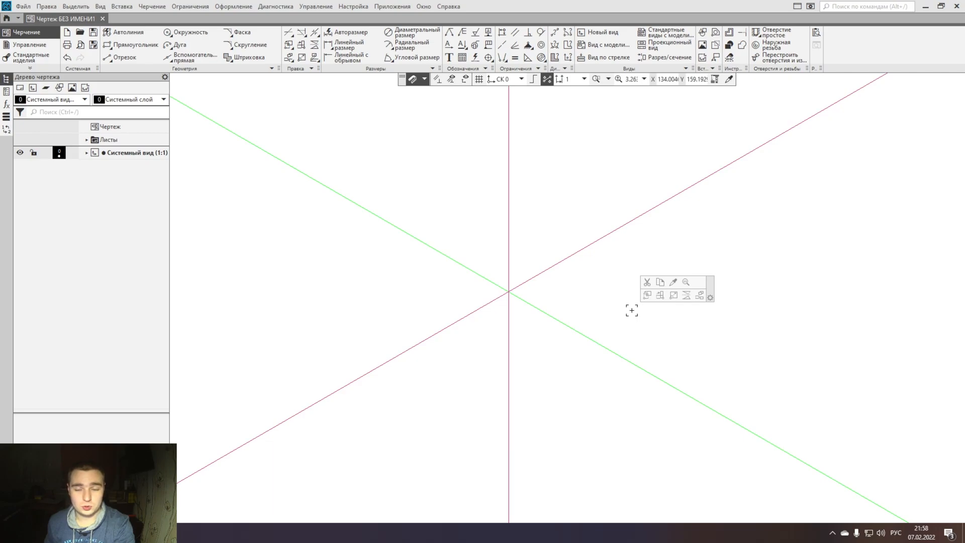
click(580, 406)
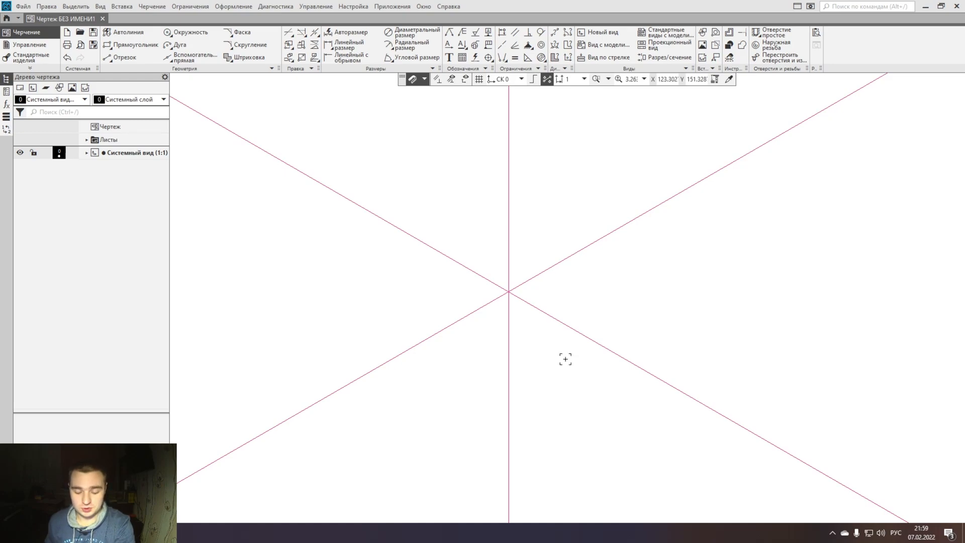
- Draw a segment 30 mm long from the axes' intersection along the axis rising to the left
middle_drag(559, 327, 551, 437)
click(119, 58)
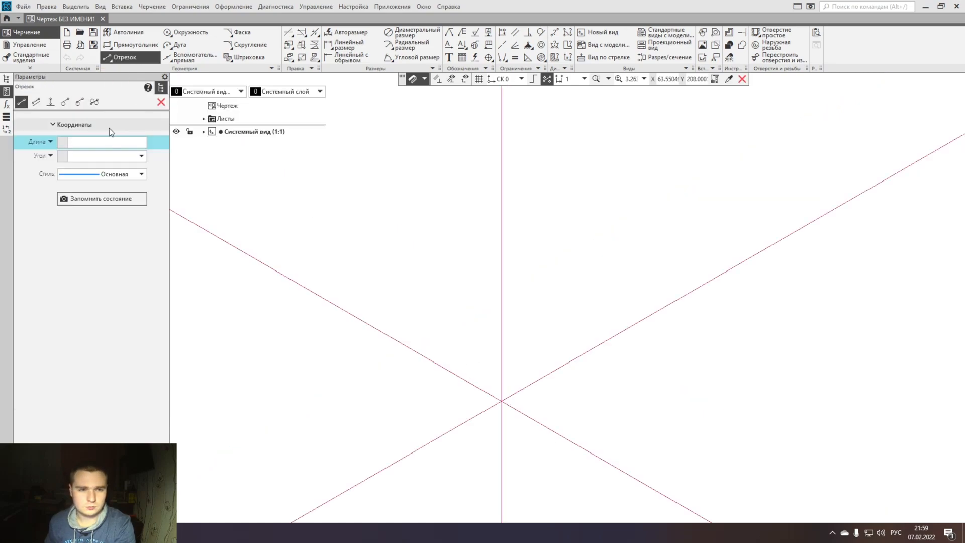
text(30)
key(Return)
click(502, 401)
click(480, 389)
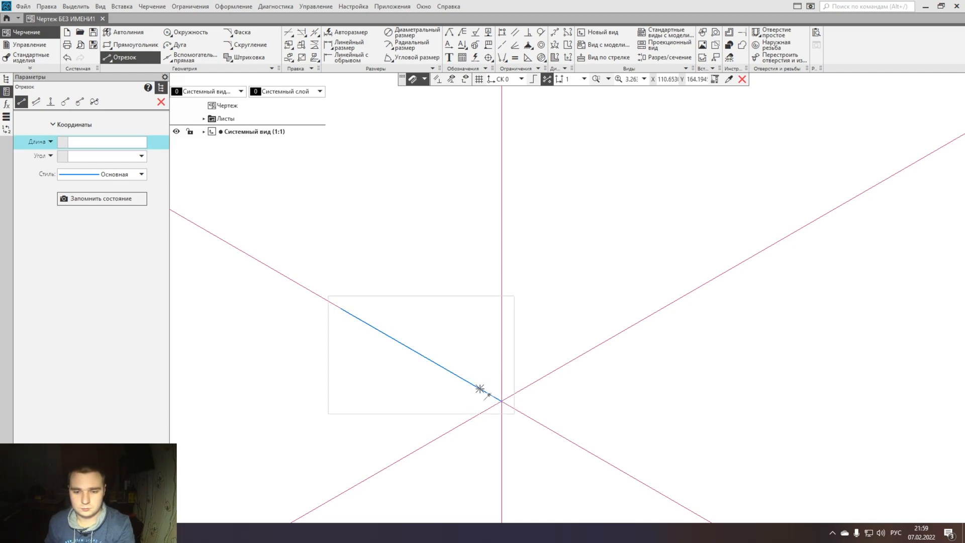
key(Escape)
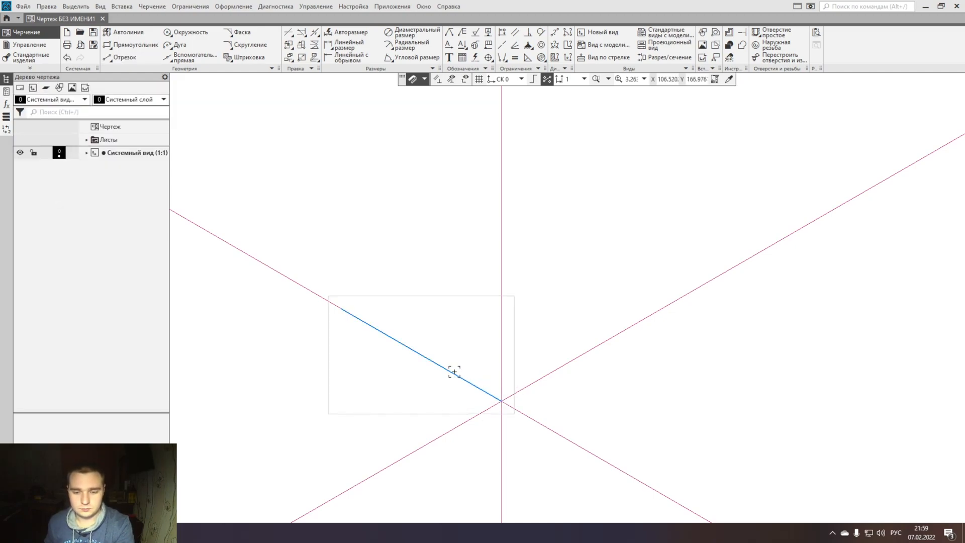
- Draw a segment 68 mm long from the axes' intersection along the axis rising to the right
click(133, 59)
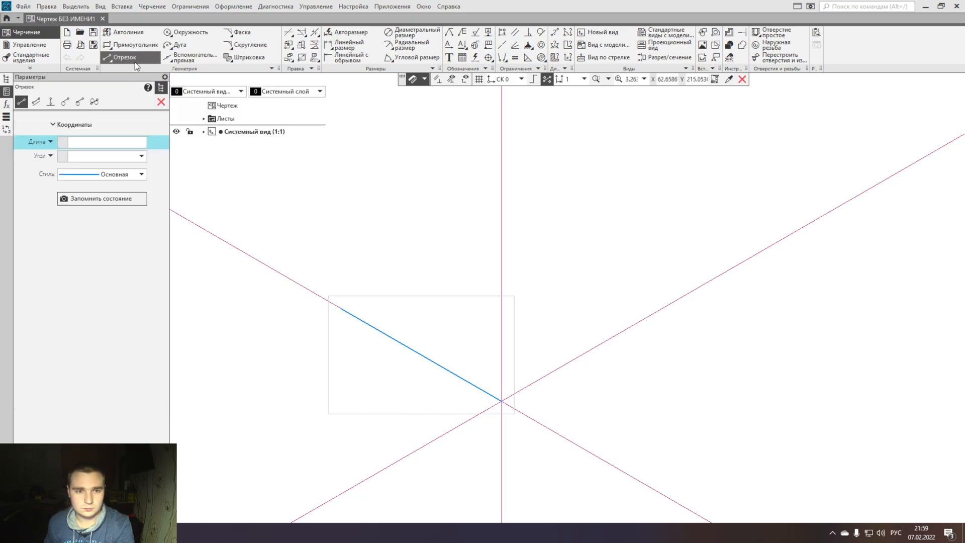
text(68)
key(Return)
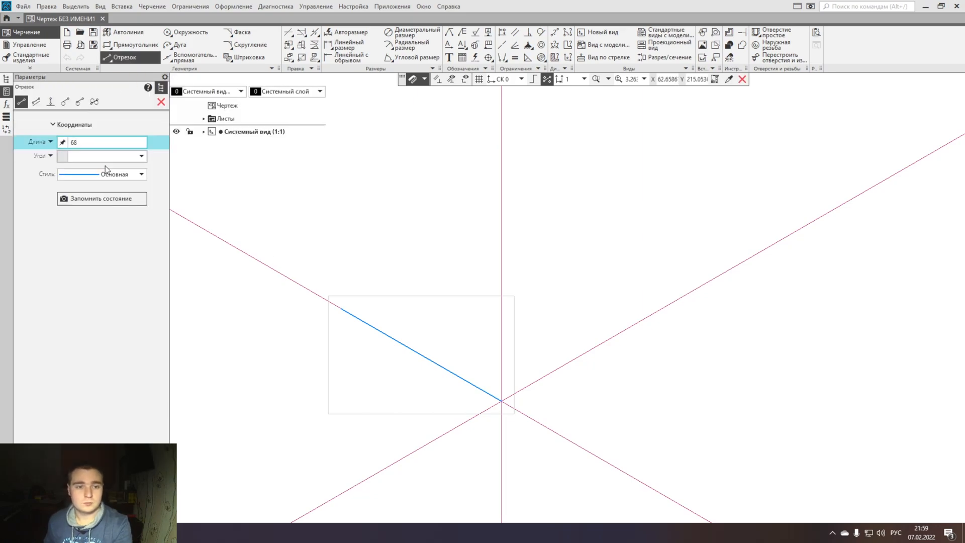
click(501, 401)
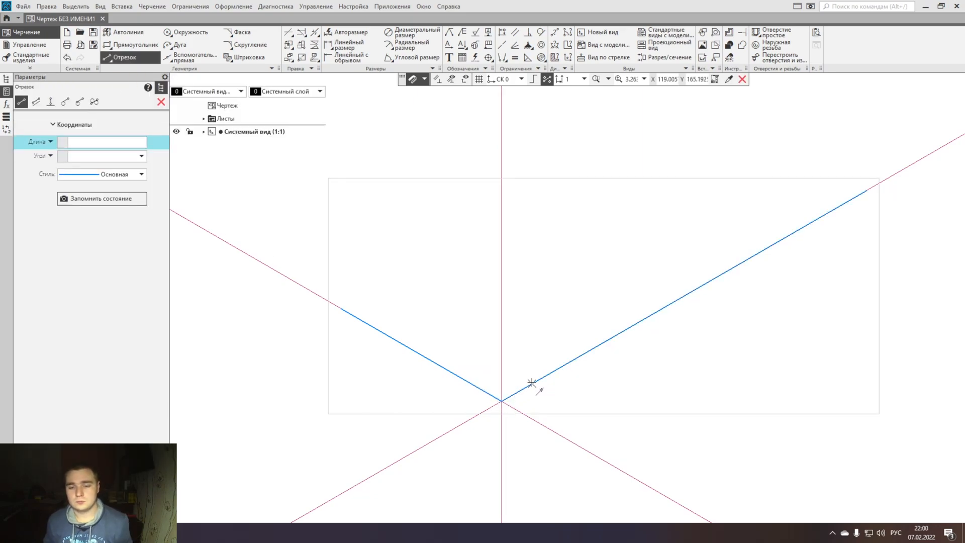
key(Escape)
- Copy the 68 mm segment to the far end of the 30 mm segment
click(532, 383)
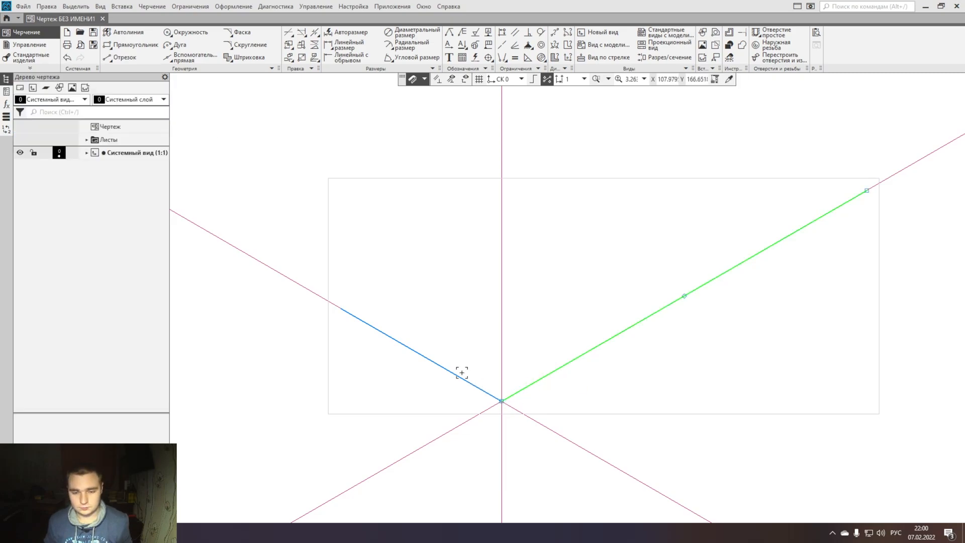
key(ctrl+v)
click(341, 309)
middle_drag(343, 312, 304, 389)
key(Escape)
- Copy the 30 mm segment to the far end of the original 68 mm segment to close the base parallelogram
click(337, 406)
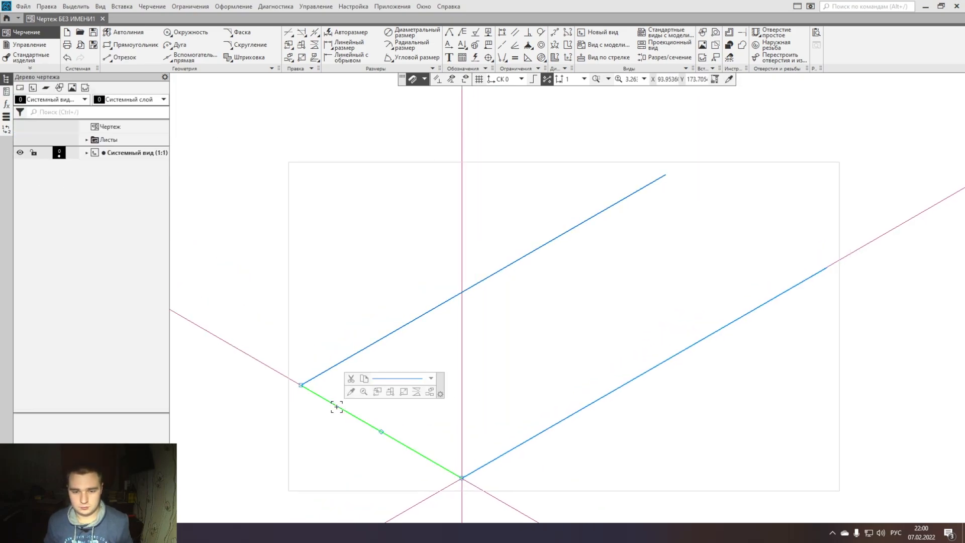
key(ctrl+c)
click(462, 477)
key(ctrl+v)
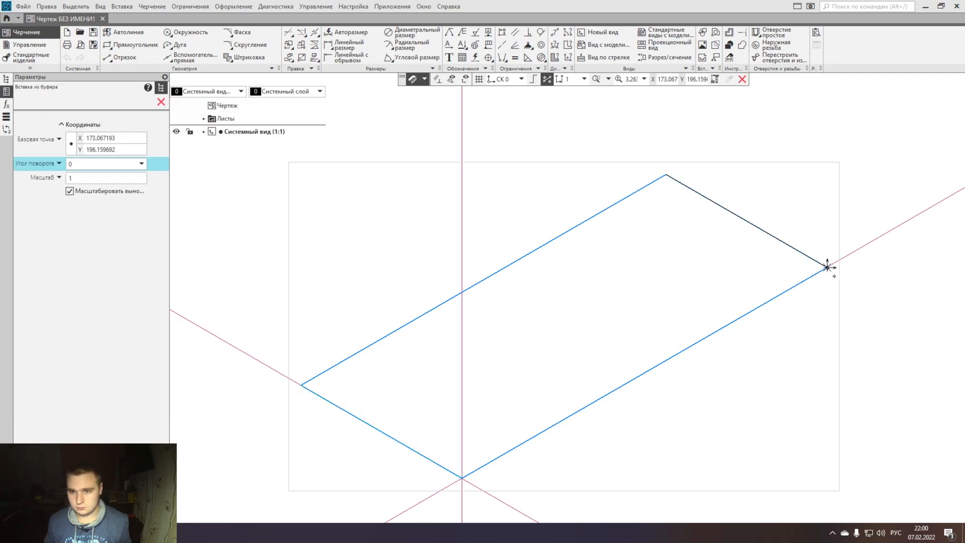
click(828, 266)
- Draw the prism's front vertical edge from the near base corner along the vertical axis up to about Y 282
scroll(650, 319, down, 6)
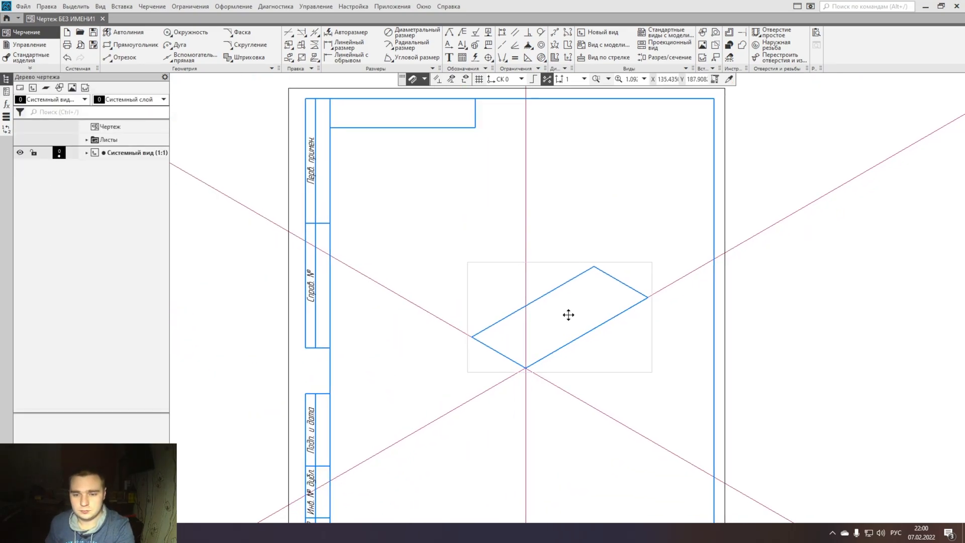
click(123, 57)
click(96, 143)
key(Return)
click(513, 375)
click(513, 348)
click(457, 348)
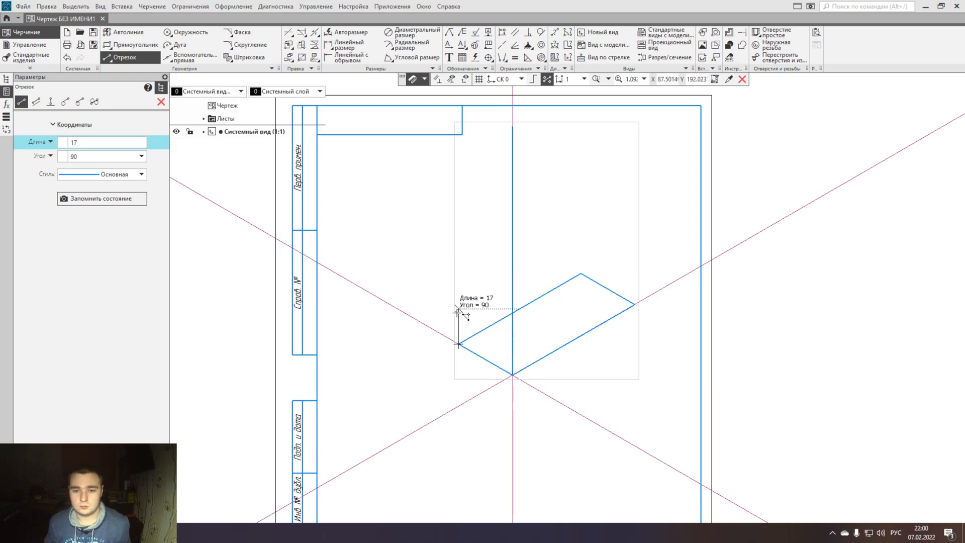
key(Escape)
- Copy the front vertical edge to the other three corners of the base, using its lower end as base point
click(512, 347)
key(ctrl+c)
click(513, 375)
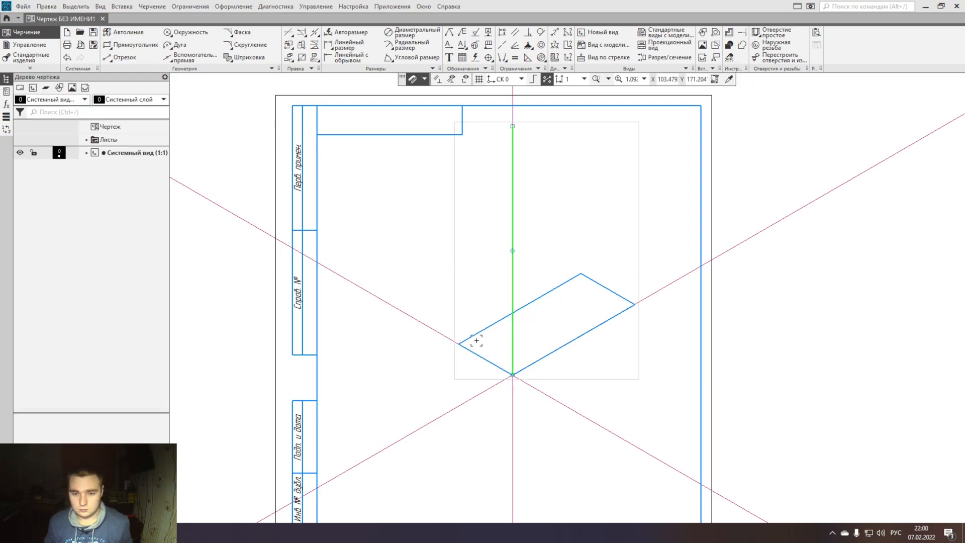
key(ctrl+v)
click(459, 343)
click(581, 274)
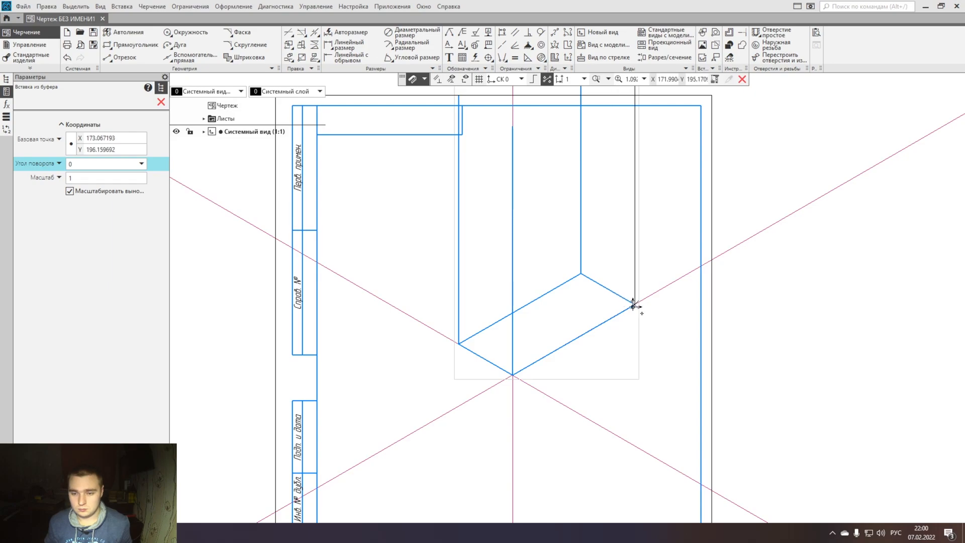
click(635, 303)
key(Escape)
- Change the rear vertical edge's line style to the dashed Штриховая осн
click(581, 240)
click(677, 212)
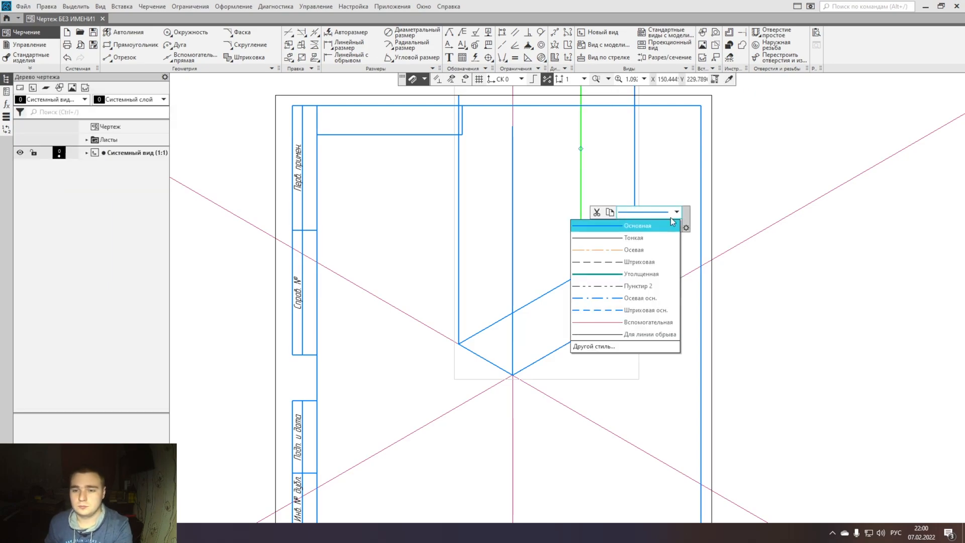
click(639, 298)
middle_drag(617, 255, 600, 311)
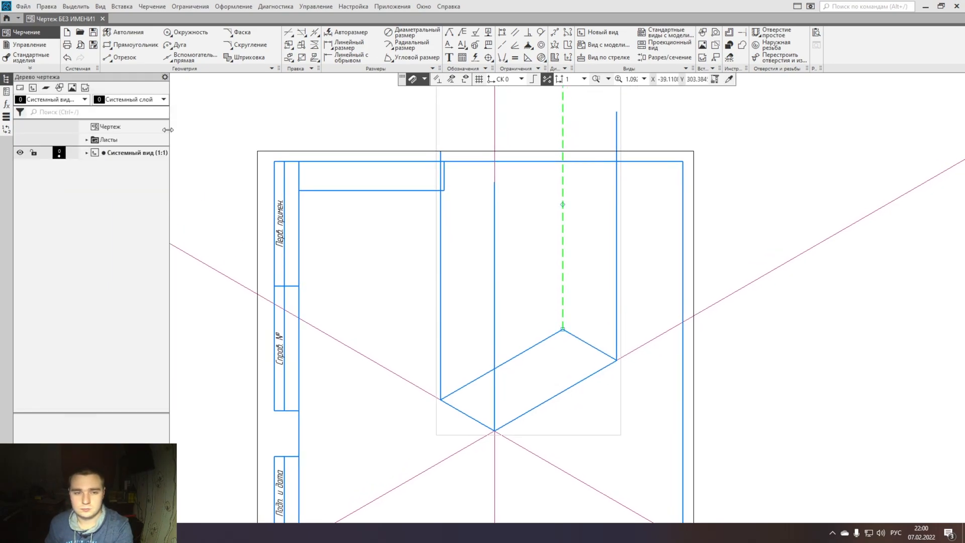
middle_drag(587, 352, 594, 267)
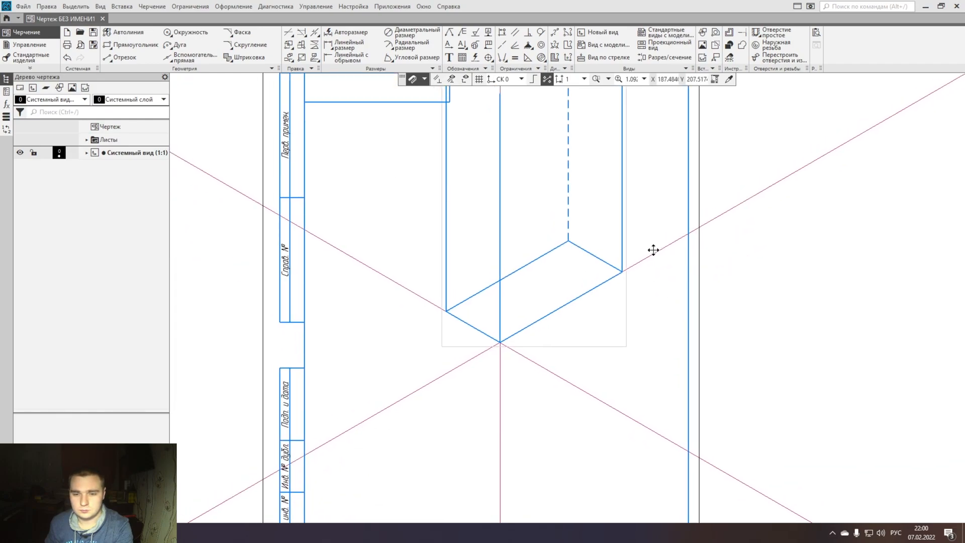
- Change the two rear edges of the base to the dashed Штриховая осн. line style
click(548, 261)
click(641, 233)
click(606, 327)
click(598, 261)
click(689, 235)
click(607, 328)
click(607, 334)
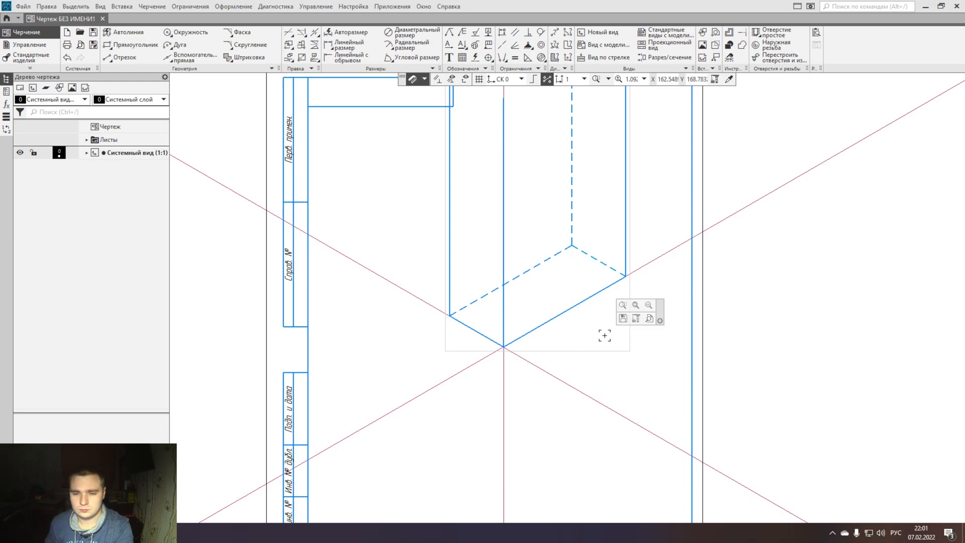
- Copy the construction line rising to the right from the near base corner to the top of the front vertical edge
scroll(600, 342, down, 1)
middle_drag(600, 342, 592, 447)
click(491, 464)
key(ctrl+c)
click(512, 451)
key(ctrl+v)
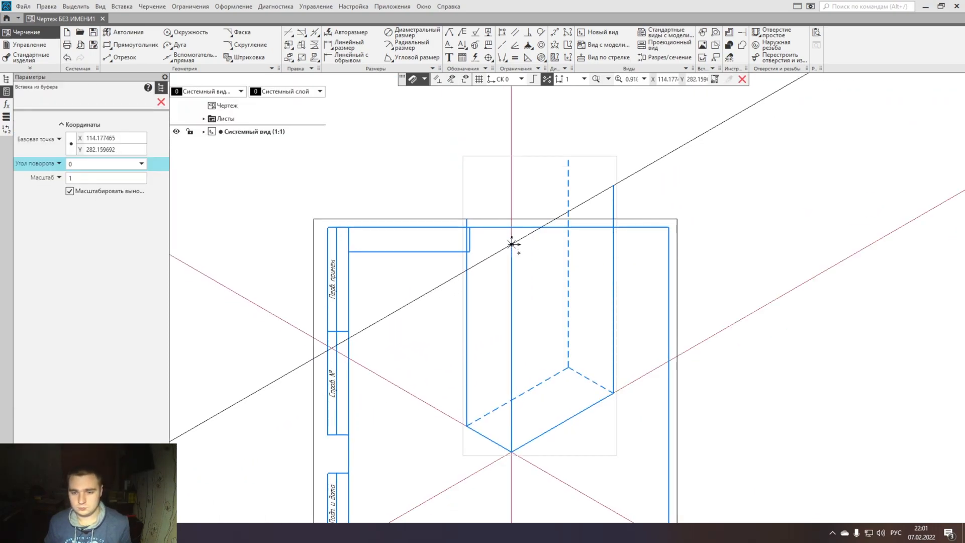
click(512, 245)
scroll(533, 327, up, 4)
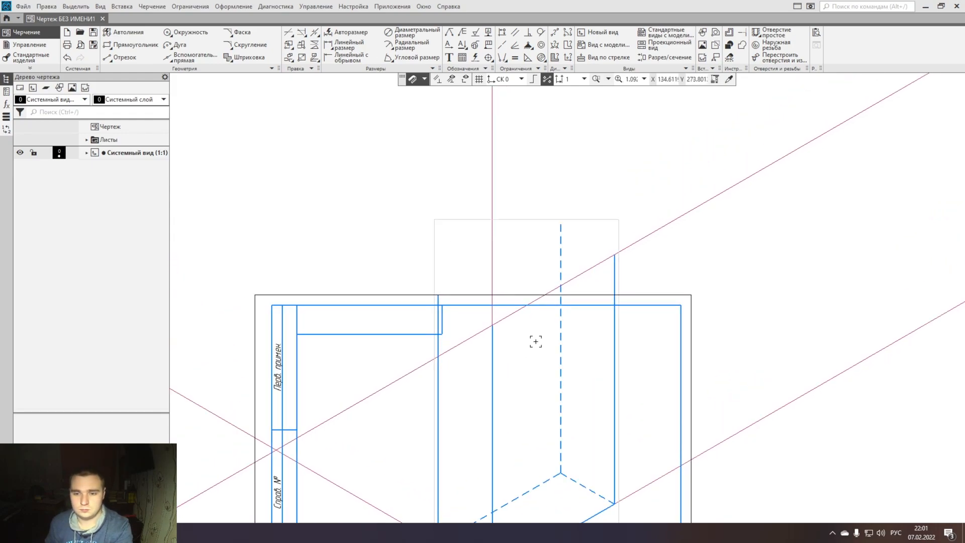
- Draw the two front top edges from the front edge's upper end to the tops of the right and left vertical edges
click(128, 59)
click(466, 322)
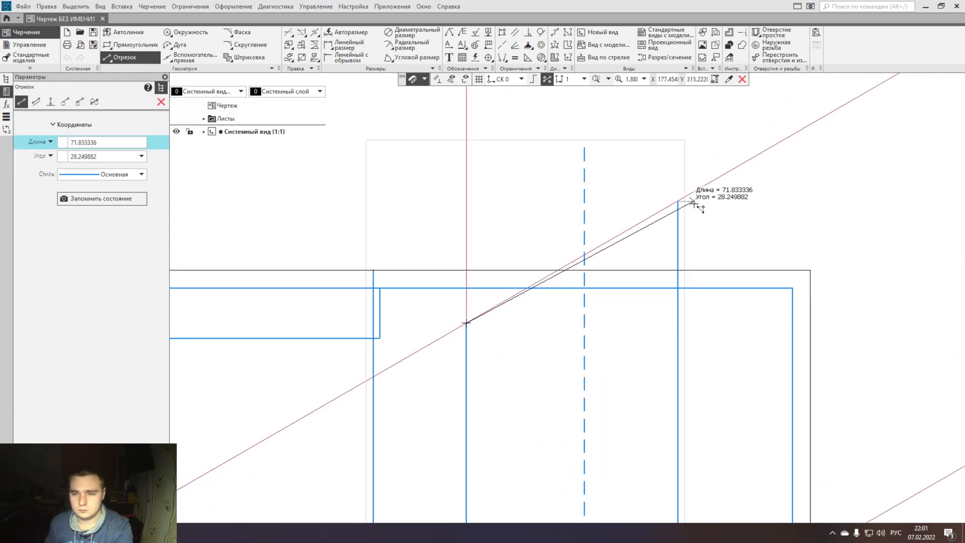
click(678, 202)
click(468, 321)
click(373, 270)
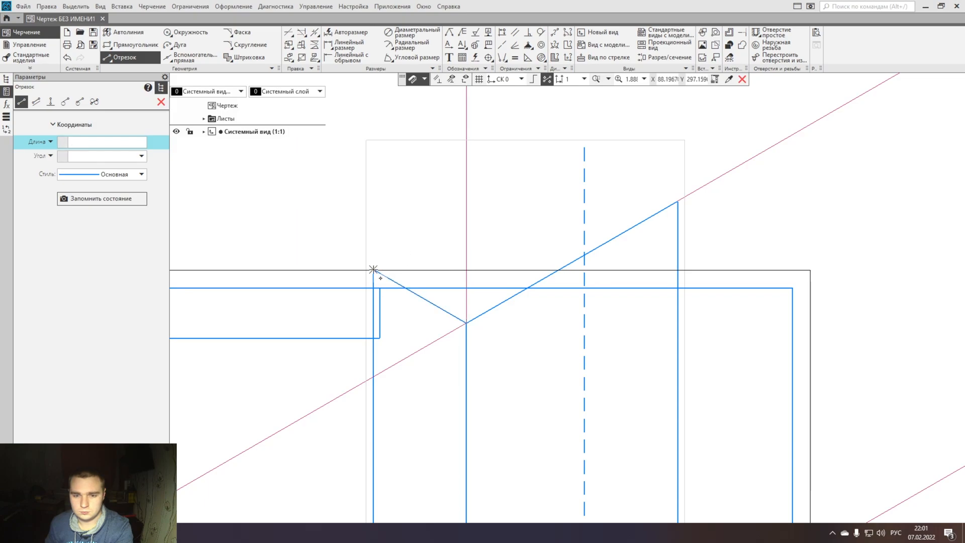
- Draw the two rear top edges in the Штриховая осн. style, and restore the segment style to Основная
click(110, 174)
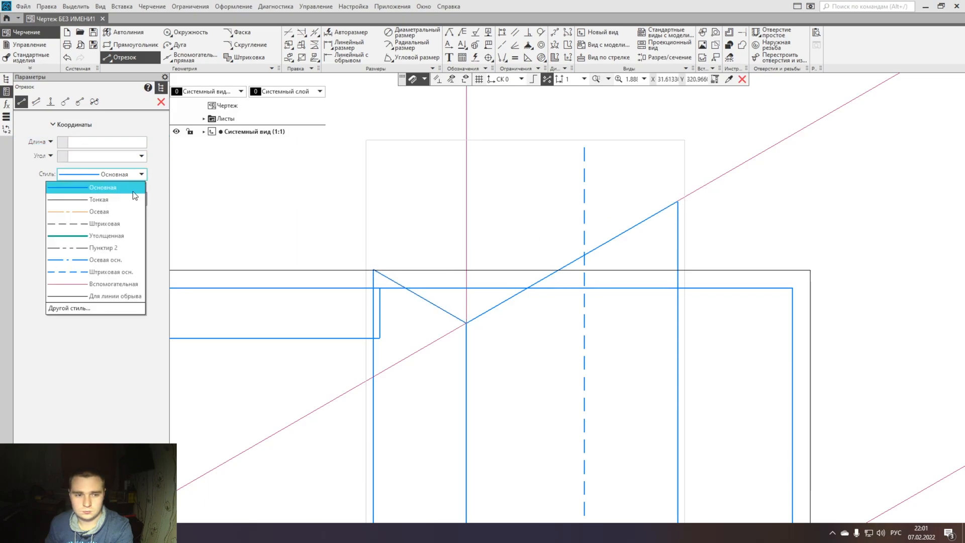
click(116, 269)
click(678, 201)
click(584, 147)
click(584, 147)
click(373, 270)
click(111, 174)
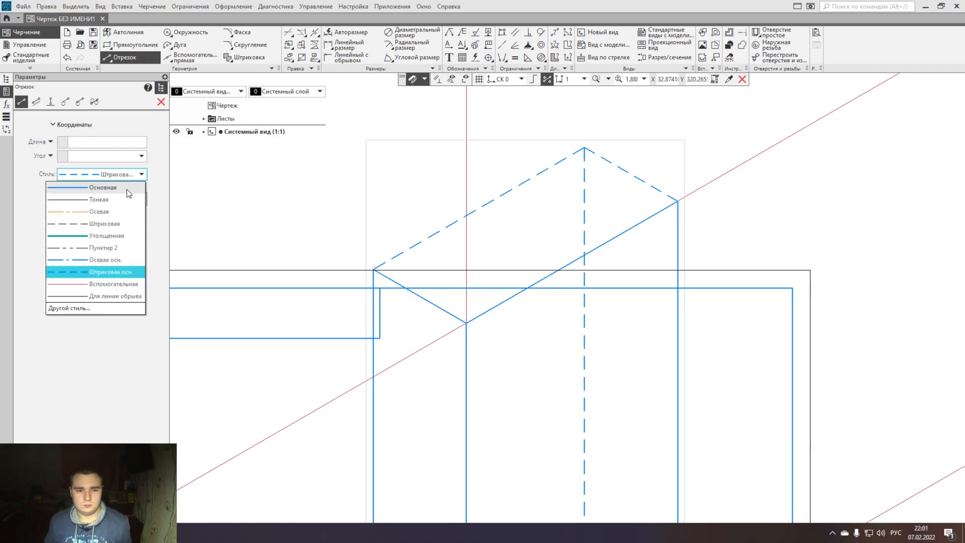
key(Escape)
key(Escape)
- Move the whole prism with its construction lines down and left so it fits inside the sheet frame above the title block
scroll(377, 242, down, 6)
key(ctrl+a)
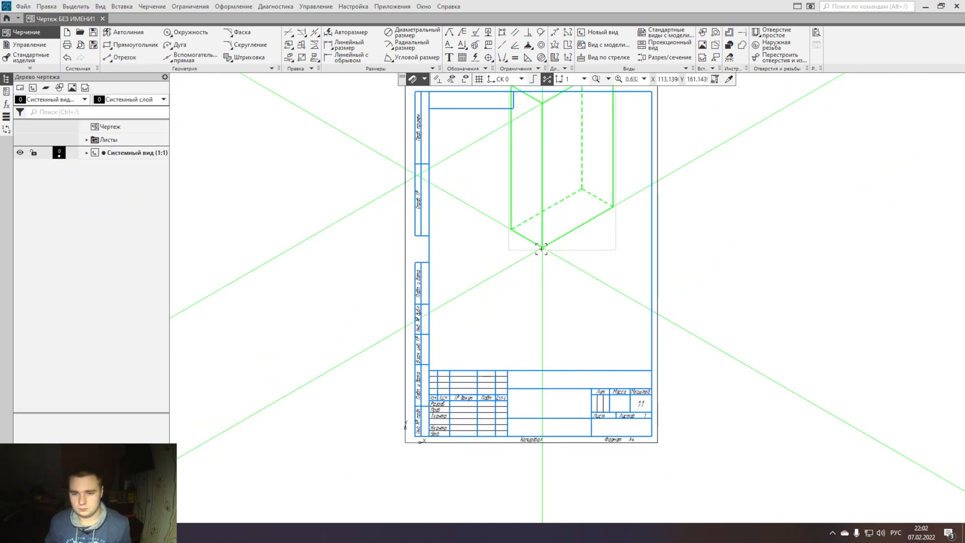
drag(541, 248, 477, 365)
click(604, 313)
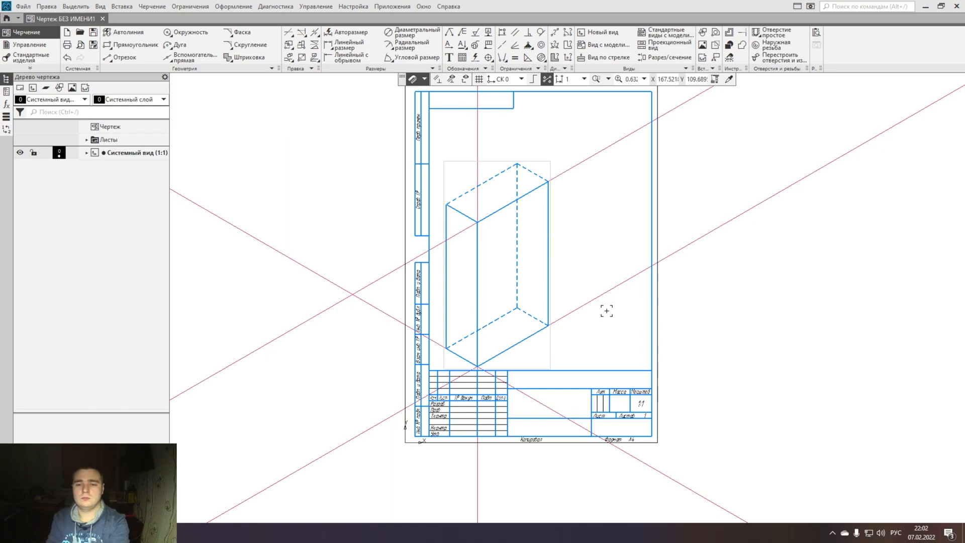
- Place vertical construction lines through the front top corner and through the midpoint of the long front top edge
scroll(588, 288, up, 3)
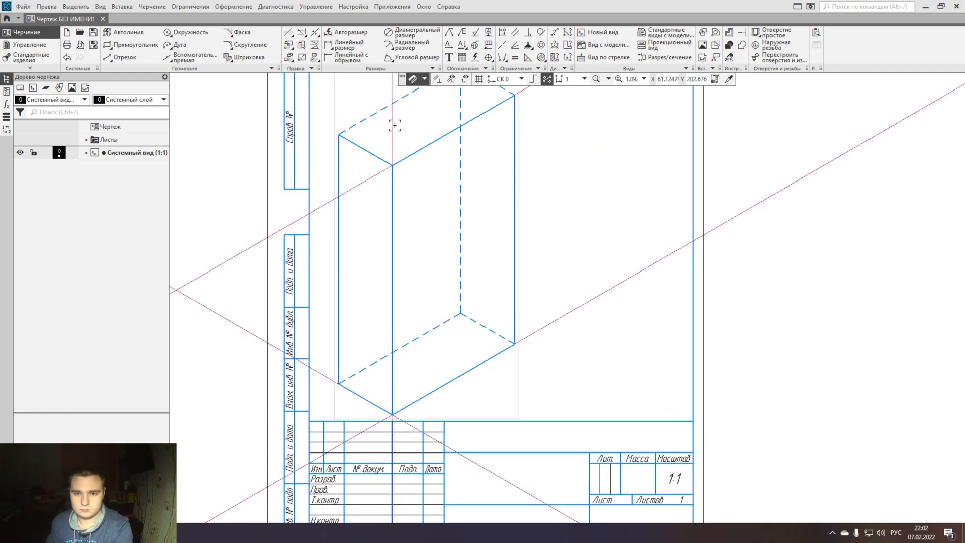
click(119, 57)
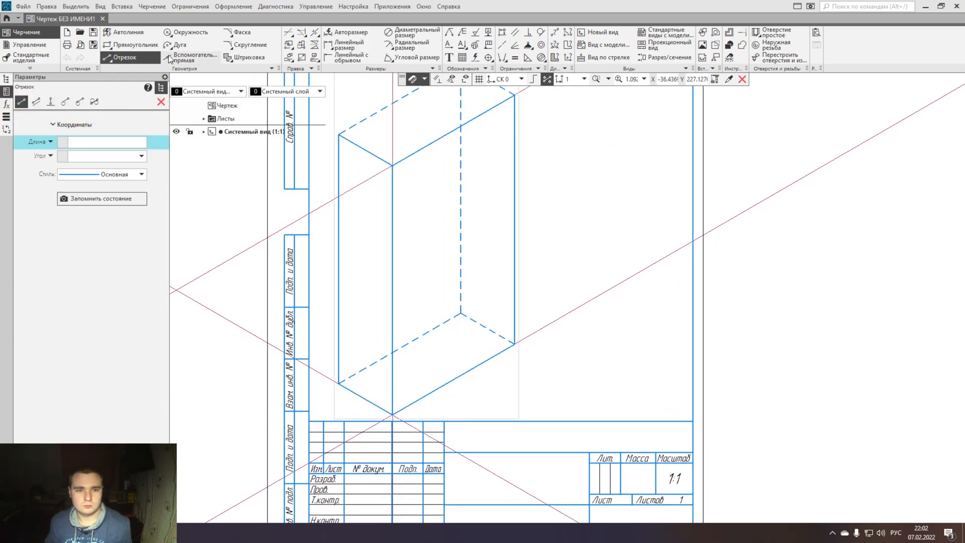
click(187, 59)
click(51, 103)
middle_drag(399, 190, 400, 244)
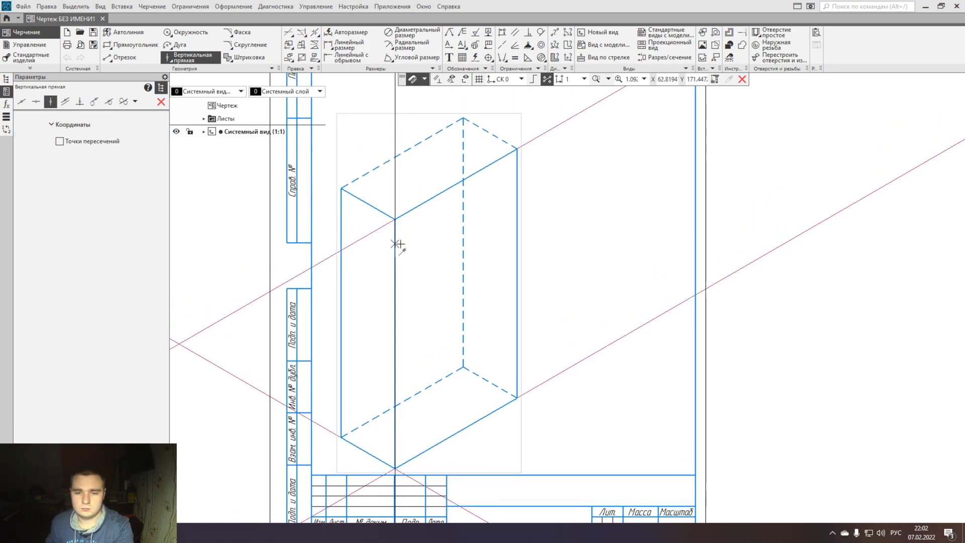
click(395, 219)
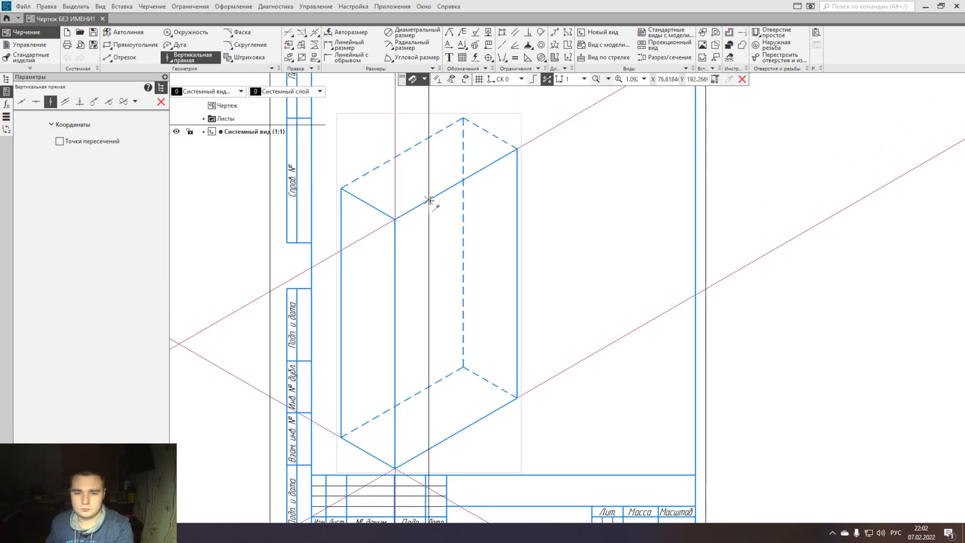
click(456, 185)
key(Escape)
scroll(509, 271, up, 4)
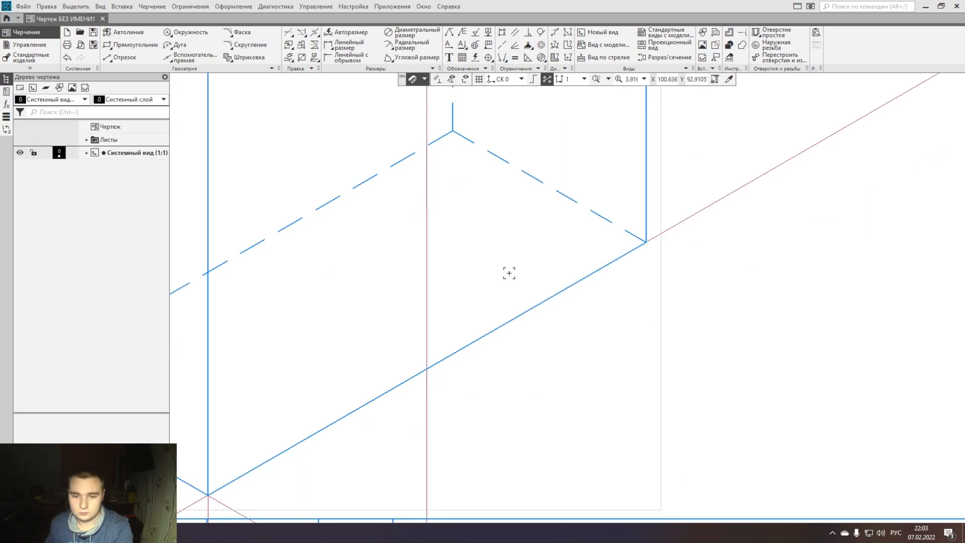
- Draw a 44 mm segment along the prism's long front base edge and centre it on the vertical construction line
click(120, 58)
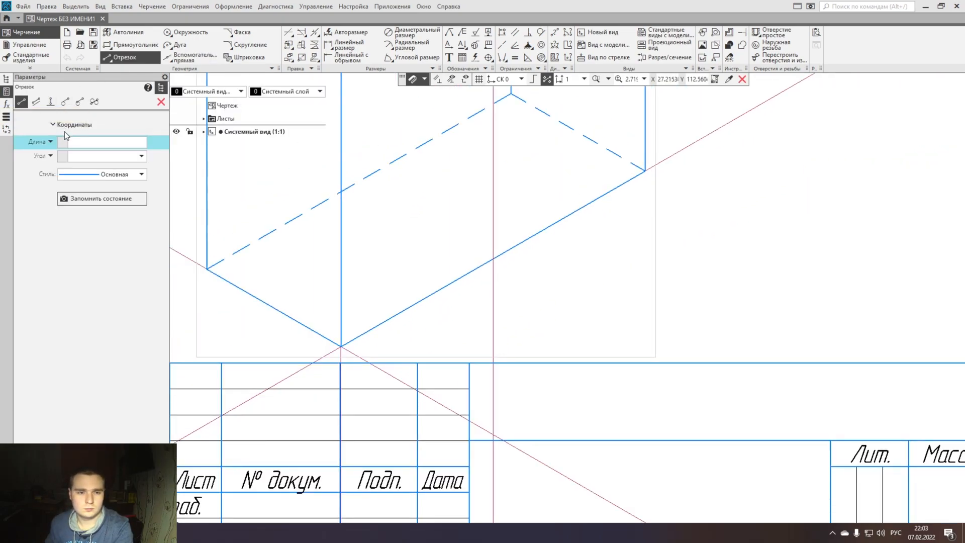
text(3)
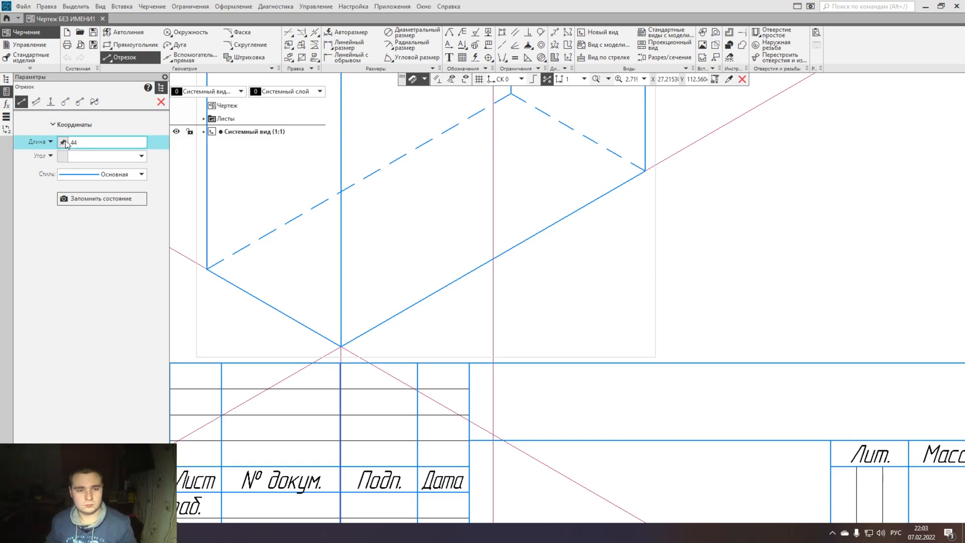
click(493, 259)
click(512, 249)
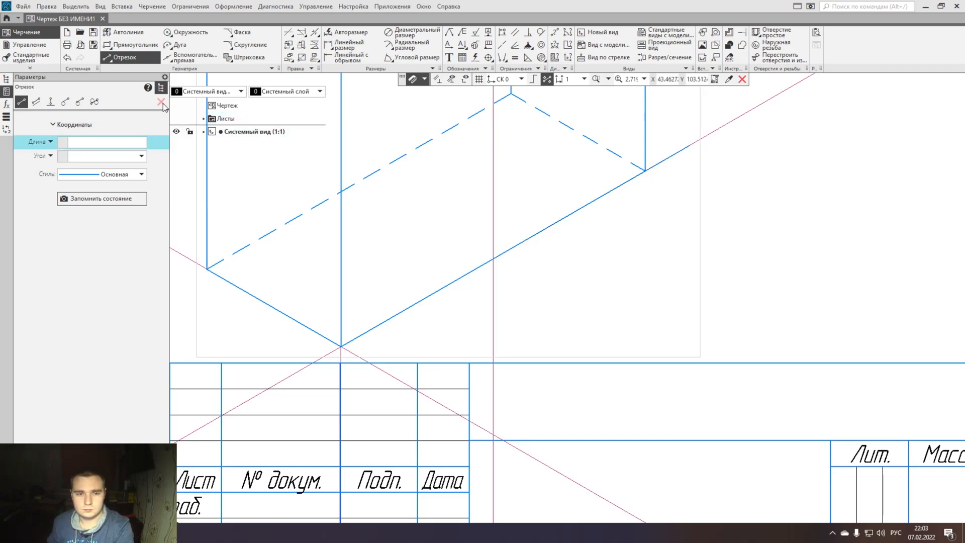
click(160, 102)
click(587, 204)
drag(590, 201, 493, 259)
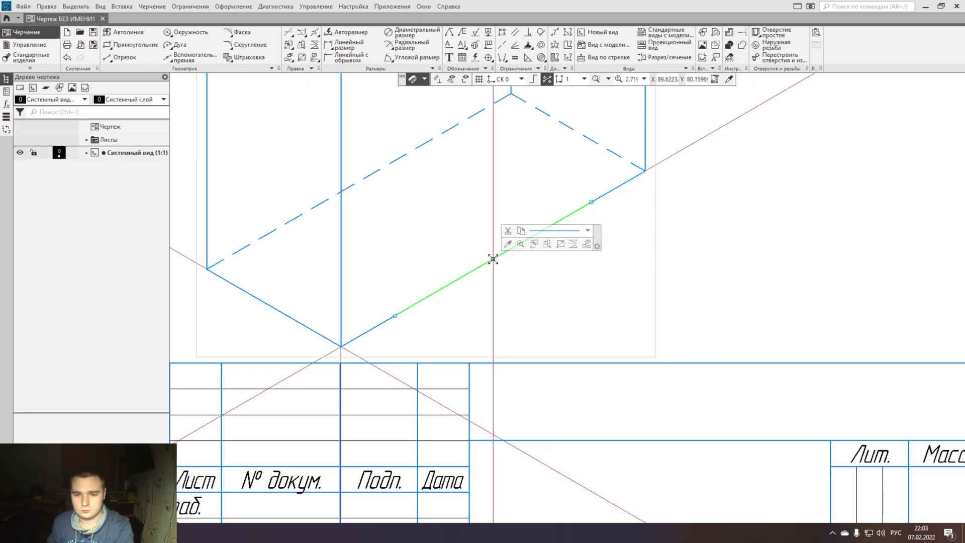
- Draw a 10 mm segment from the prism's front bottom corner outward along the descending construction line
click(122, 58)
click(83, 142)
text(1)
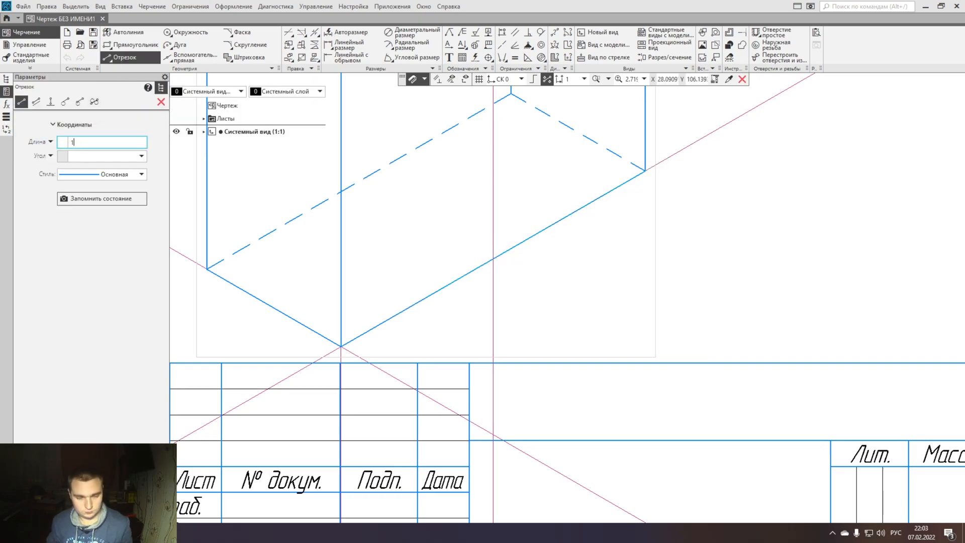
text(0)
click(343, 346)
click(351, 352)
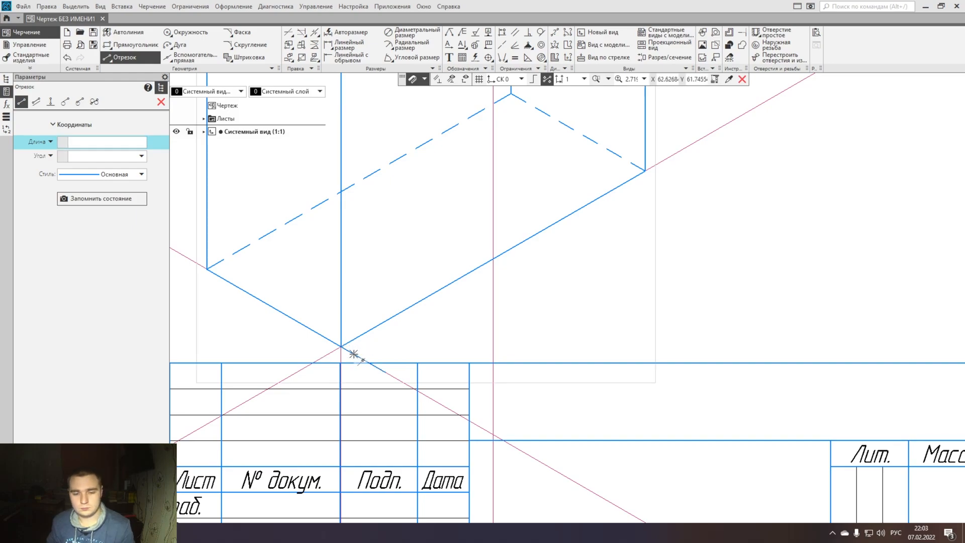
key(Escape)
- Copy the 10 mm segment from the front bottom corner to both ends of the 44 mm segment
click(344, 347)
key(ctrl+c)
click(341, 346)
key(ctrl+v)
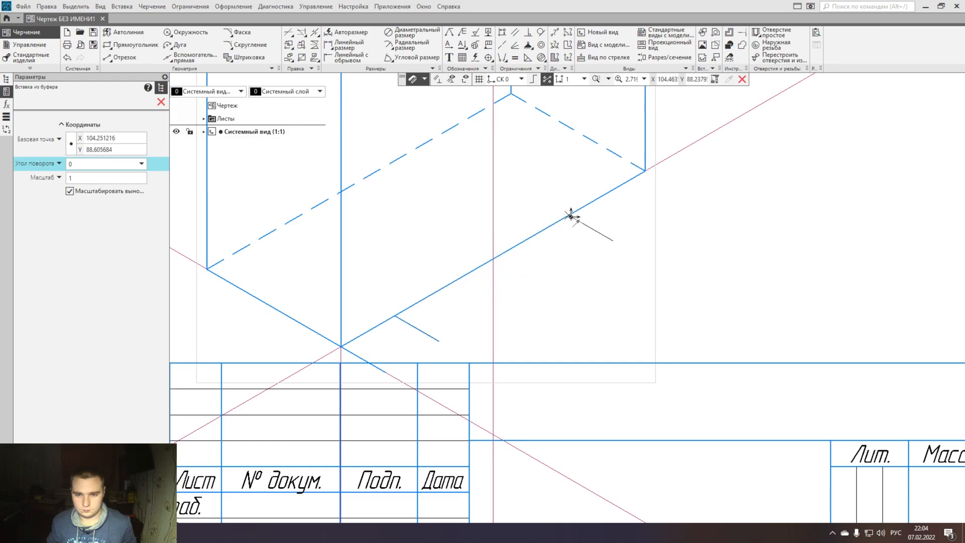
click(596, 217)
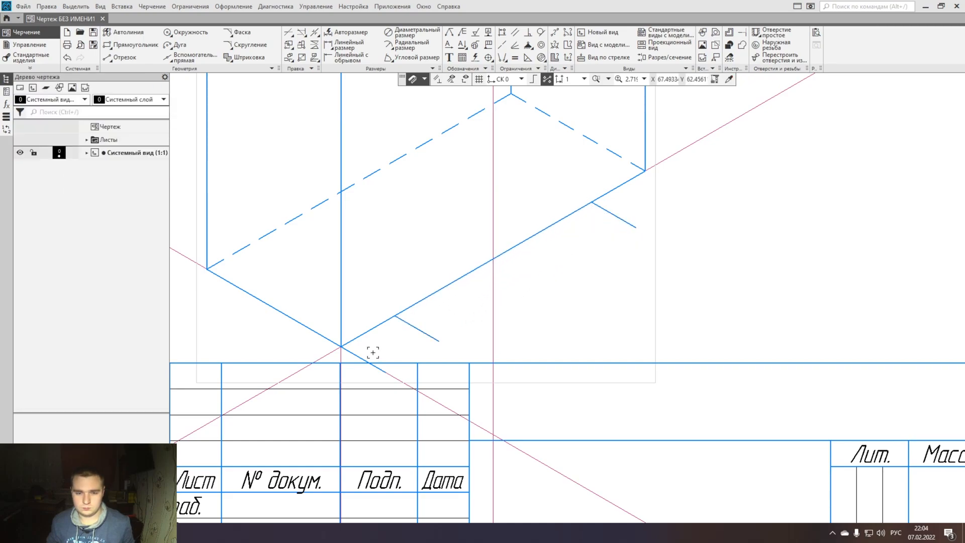
- Copy the 44 mm segment to join the outer ends of the two short segments, and delete the leftover original
click(413, 307)
key(ctrl+c)
click(395, 315)
key(ctrl+v)
click(439, 341)
click(447, 287)
key(Delete)
- Draw a vertical segment upward from the prism's front bottom corner to serve as the small block's height
click(119, 57)
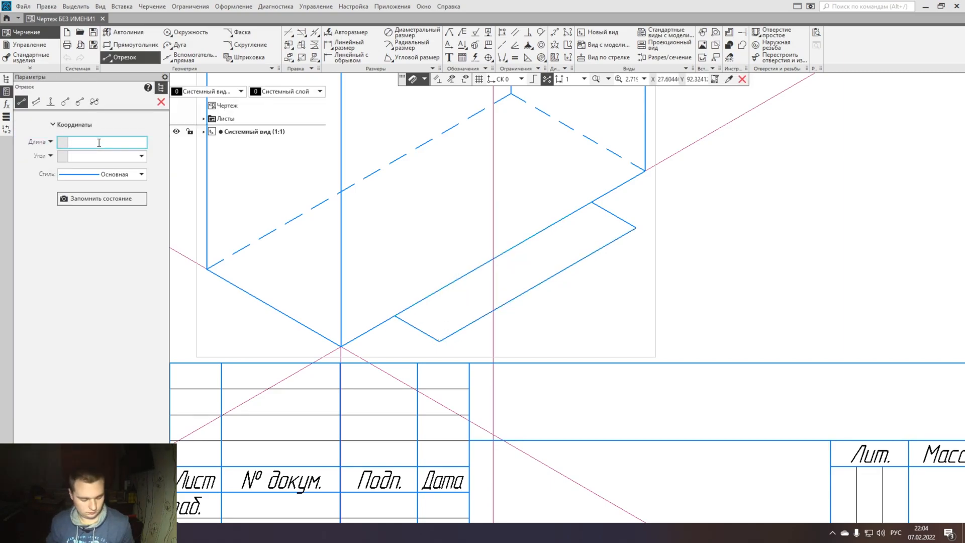
key(Return)
click(342, 346)
click(340, 328)
key(Escape)
- Copy the vertical height segment to all four corners of the small block's base outline
click(341, 330)
key(ctrl+c)
click(341, 345)
key(ctrl+v)
click(440, 341)
click(395, 316)
click(595, 202)
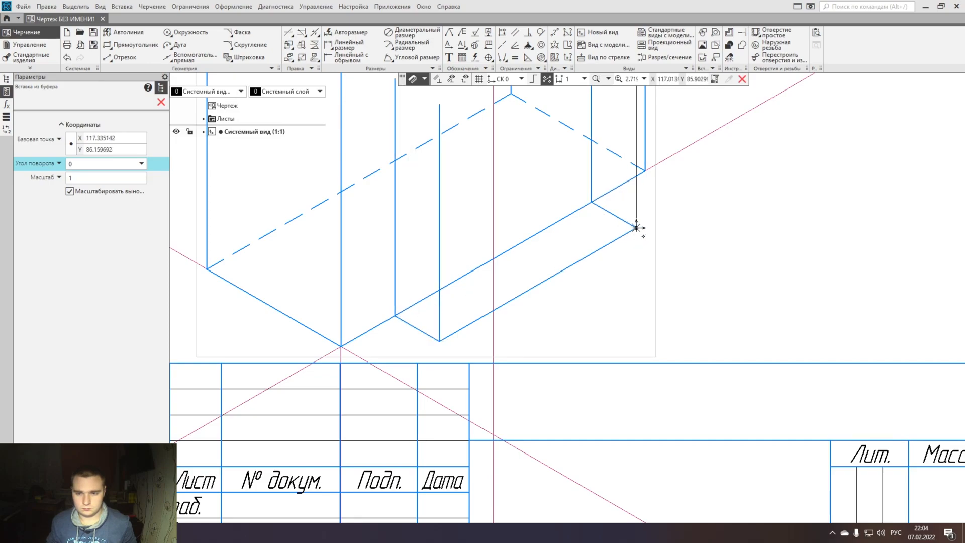
click(636, 228)
key(Escape)
- Copy the block's 44 mm outer base edge to the tops of its inner and outer vertical edges
middle_drag(627, 374, 608, 466)
middle_drag(547, 310, 559, 363)
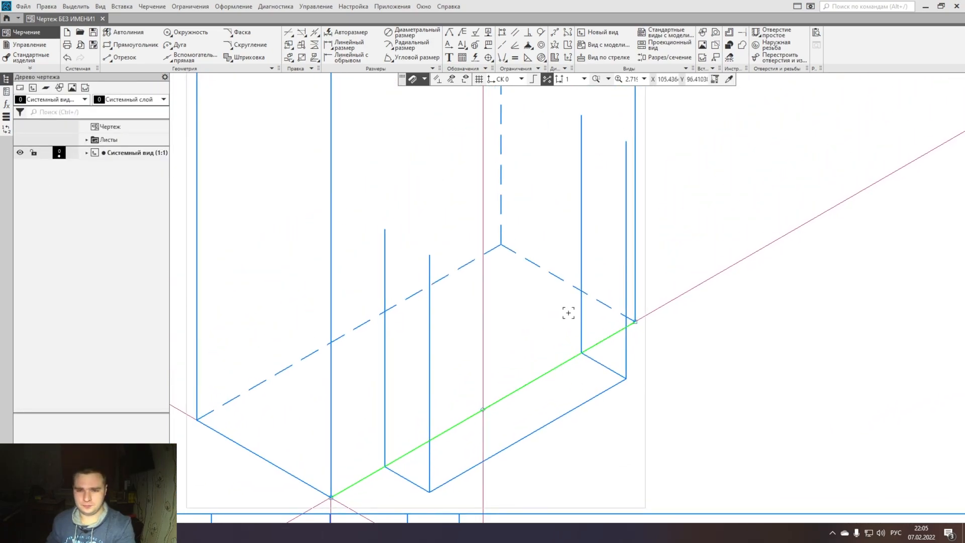
click(451, 482)
key(ctrl+c)
key(ctrl+v)
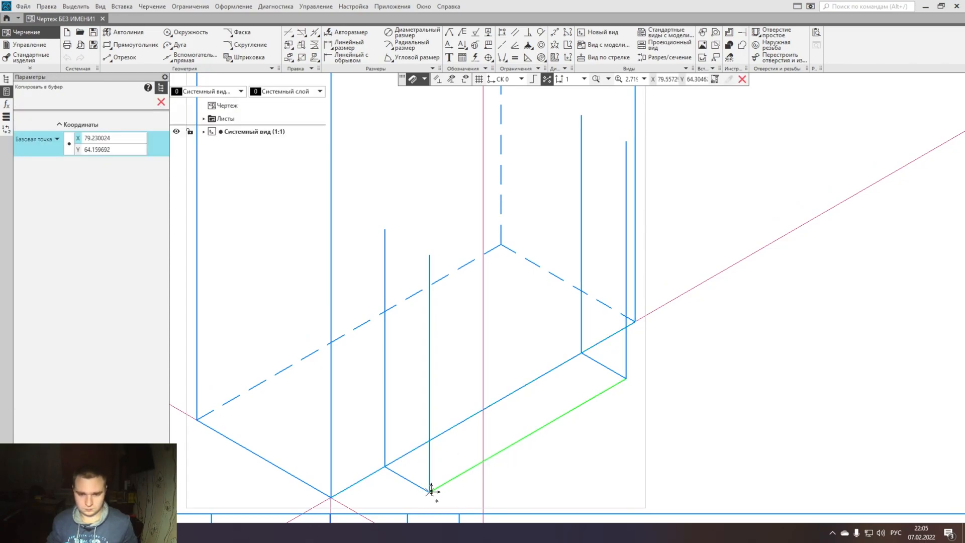
click(430, 255)
key(Escape)
- Copy the block's short base edge to both ends of its top outline to close the top face
click(411, 484)
key(ctrl+c)
click(429, 492)
key(ctrl+v)
click(431, 255)
click(627, 141)
key(Escape)
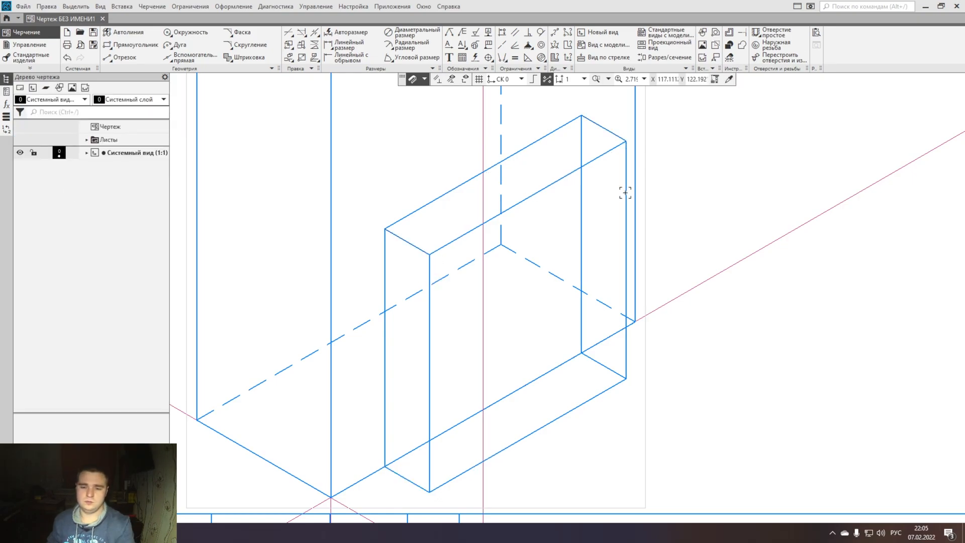
- Set the block's hidden rear vertical edge and the short base edge beside it to the Штриховая осн. line style
click(581, 226)
click(673, 198)
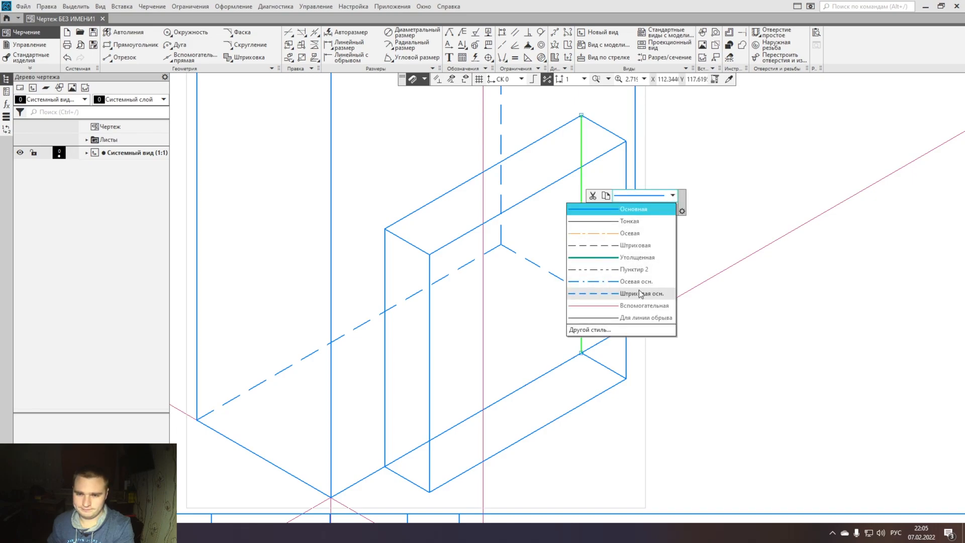
click(593, 283)
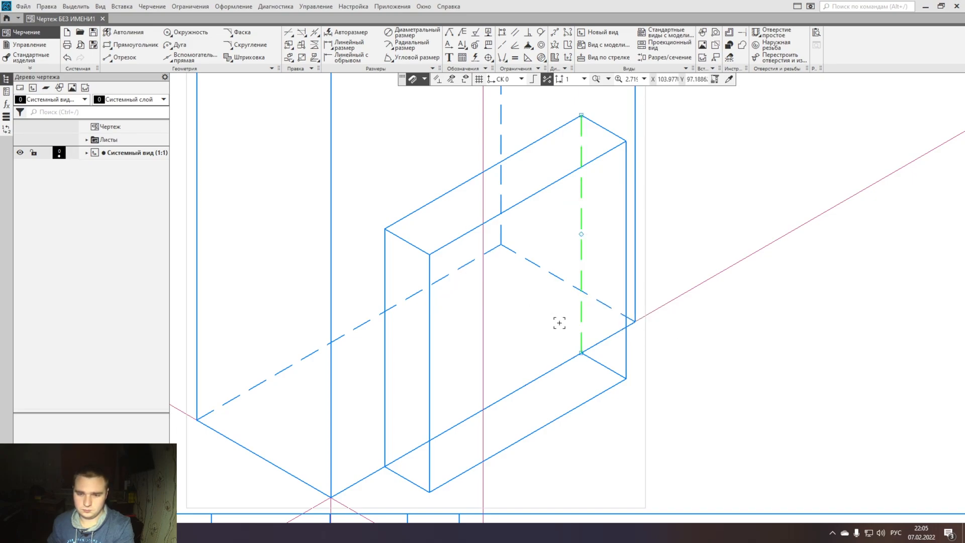
click(605, 366)
click(703, 341)
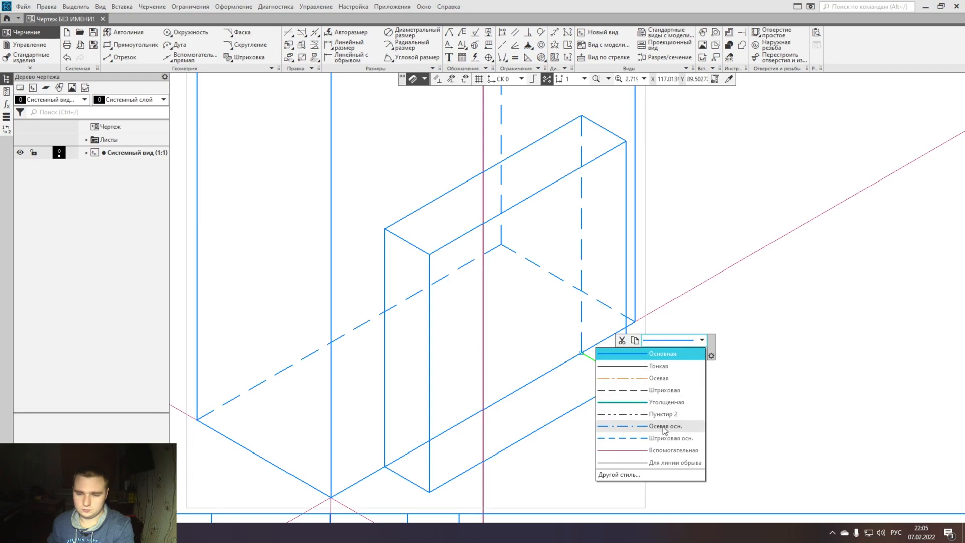
click(644, 460)
click(643, 460)
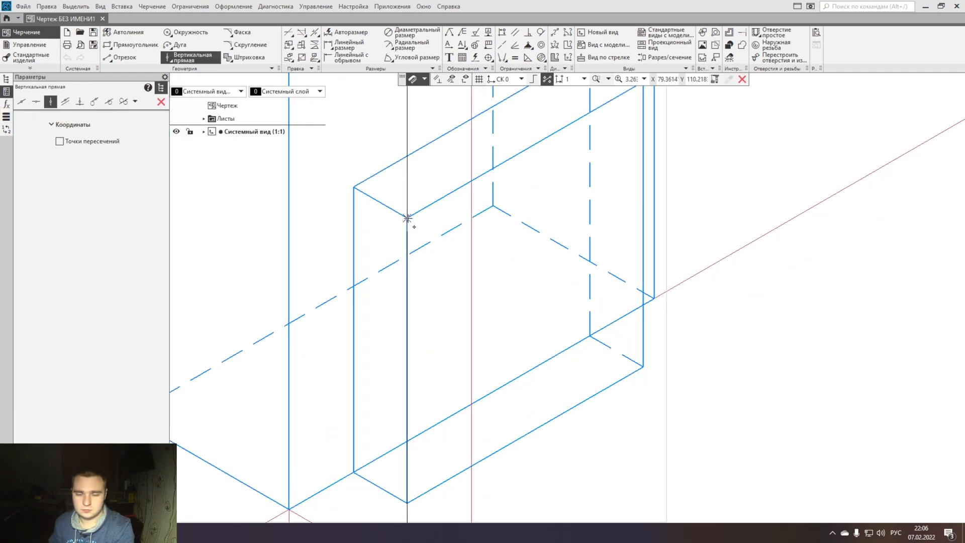
- Place a vertical construction line through the midpoint of the block's long outer top edge
middle_drag(407, 217, 403, 311)
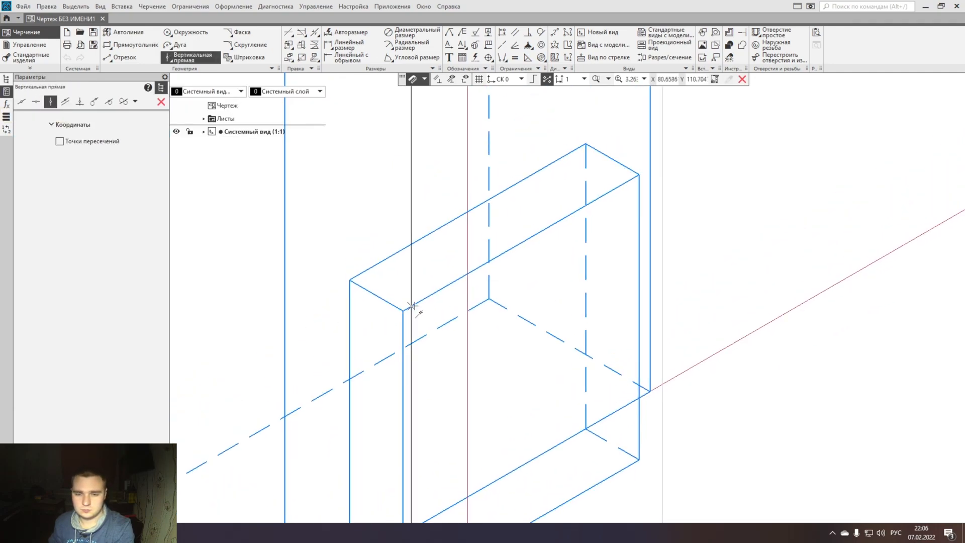
click(521, 243)
middle_drag(522, 242, 532, 200)
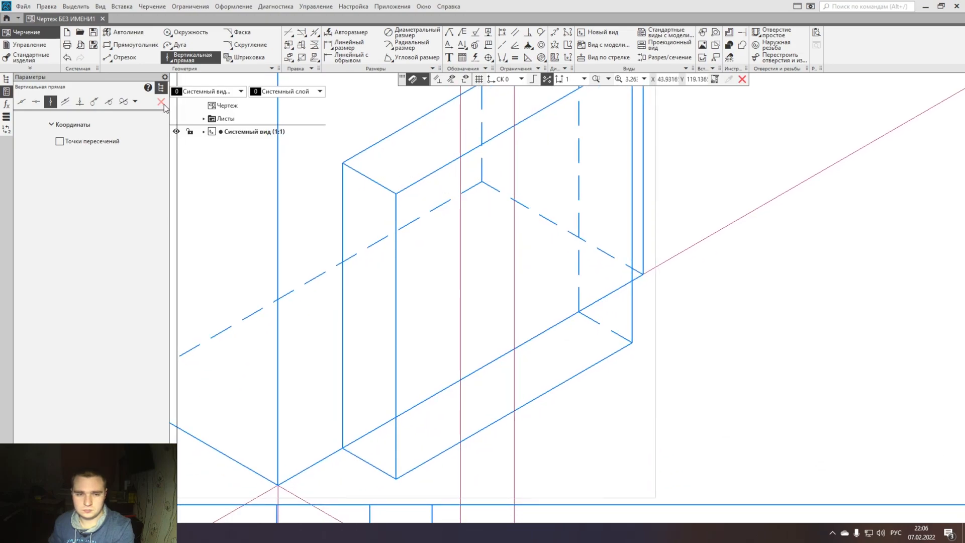
key(Escape)
- Copy the construction line along the prism's long base edge to the midpoint of the block's near outer vertical edge
middle_drag(523, 250, 500, 241)
scroll(269, 210, down, 1)
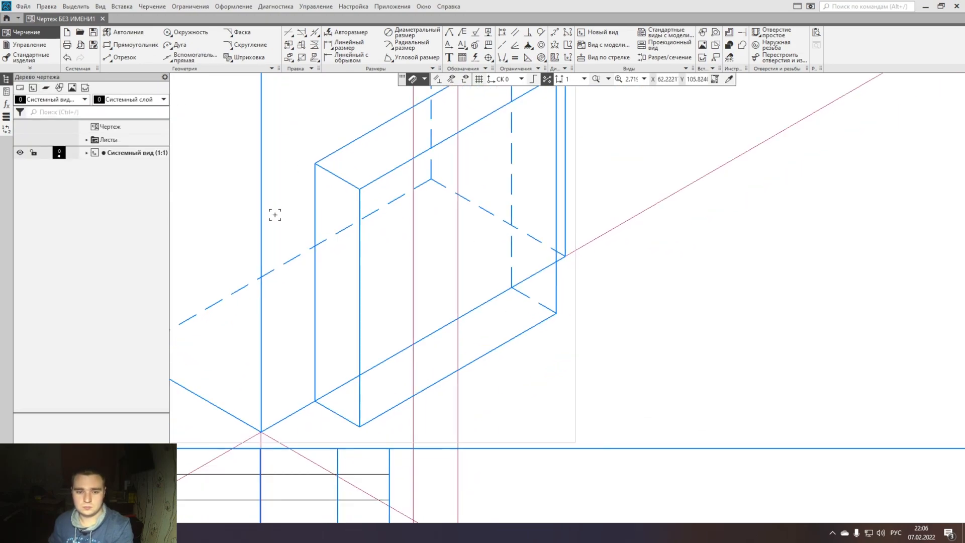
middle_drag(235, 446, 326, 409)
click(318, 414)
key(ctrl+c)
click(351, 395)
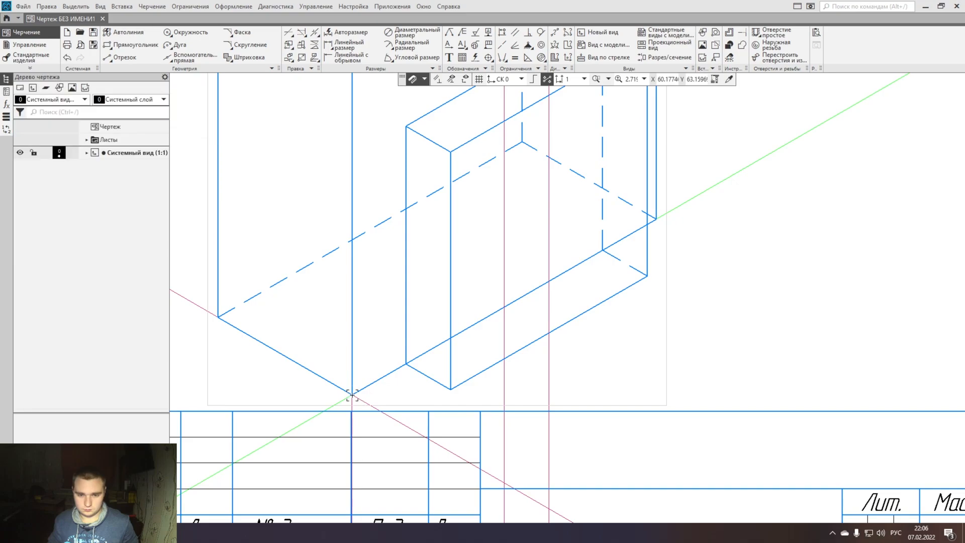
key(ctrl+v)
middle_drag(455, 387, 366, 448)
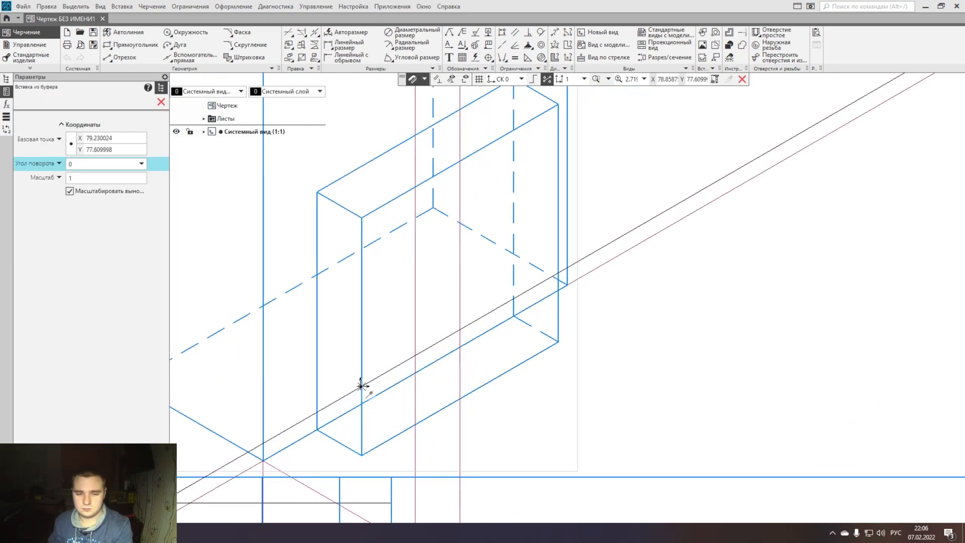
click(362, 337)
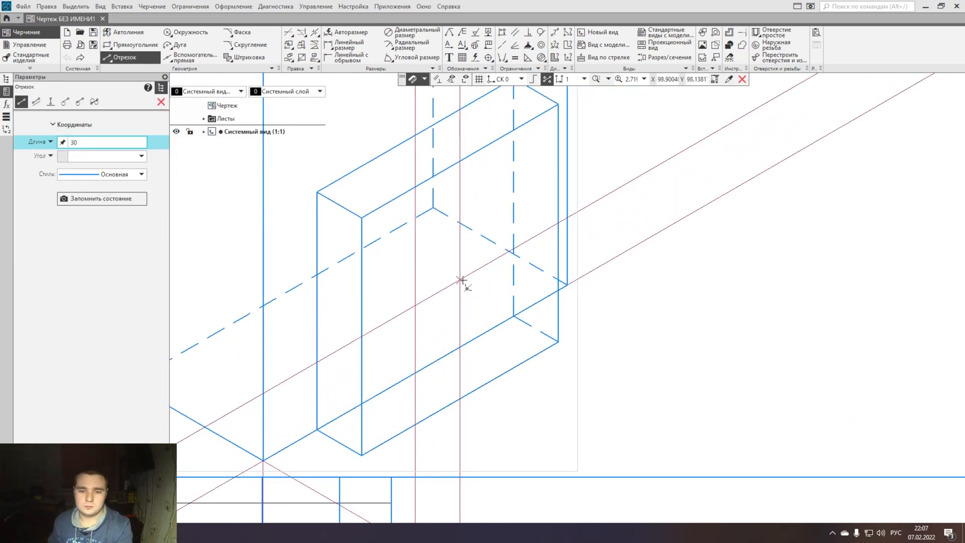
- Draw two 30 mm segments, one sloping and one vertical, along the construction lines and centred on their intersection on the block's front face
key(Escape)
click(530, 243)
text(30)
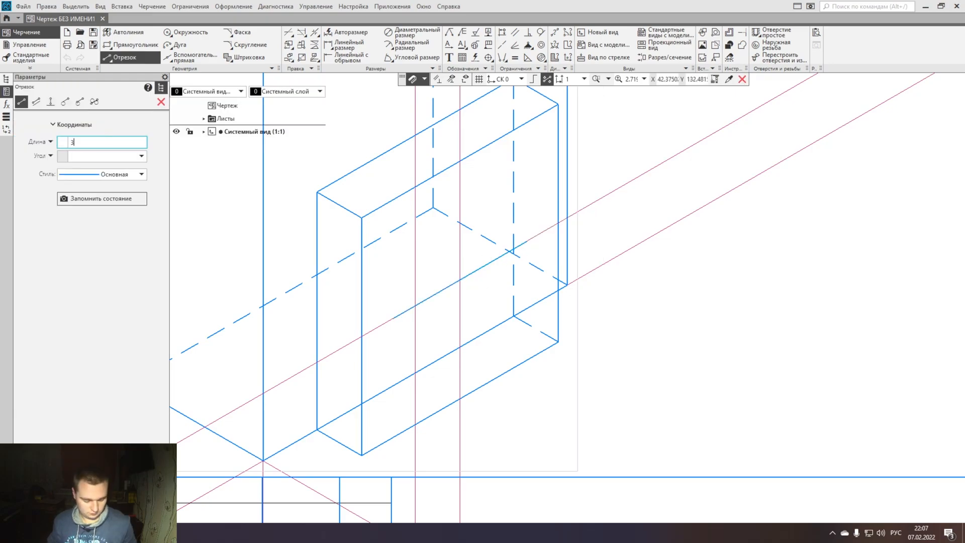
key(Return)
click(460, 252)
key(Escape)
click(461, 227)
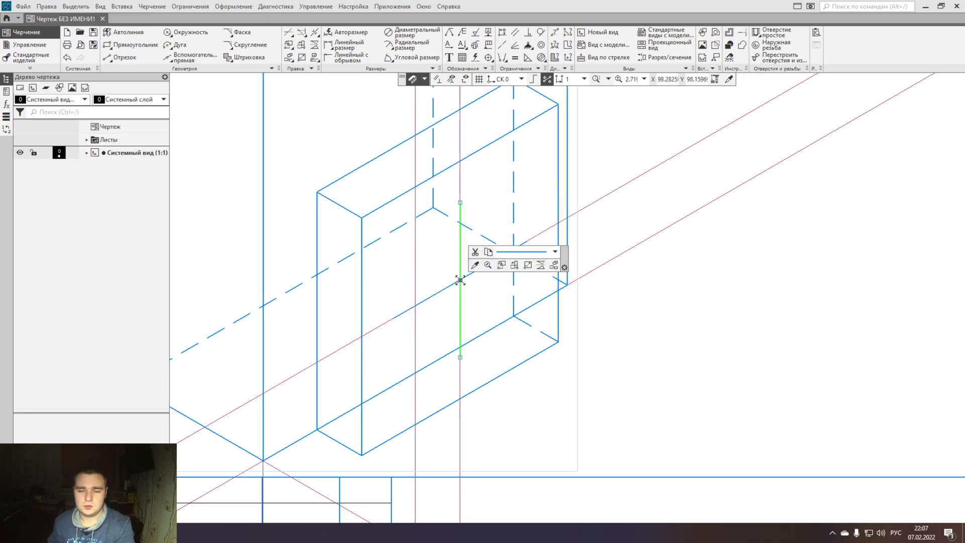
click(459, 280)
- Copy the sloping 30 mm segment to both ends of the vertical one, and the vertical one to both ends of the sloping one
key(ctrl+c)
key(ctrl+v)
click(460, 357)
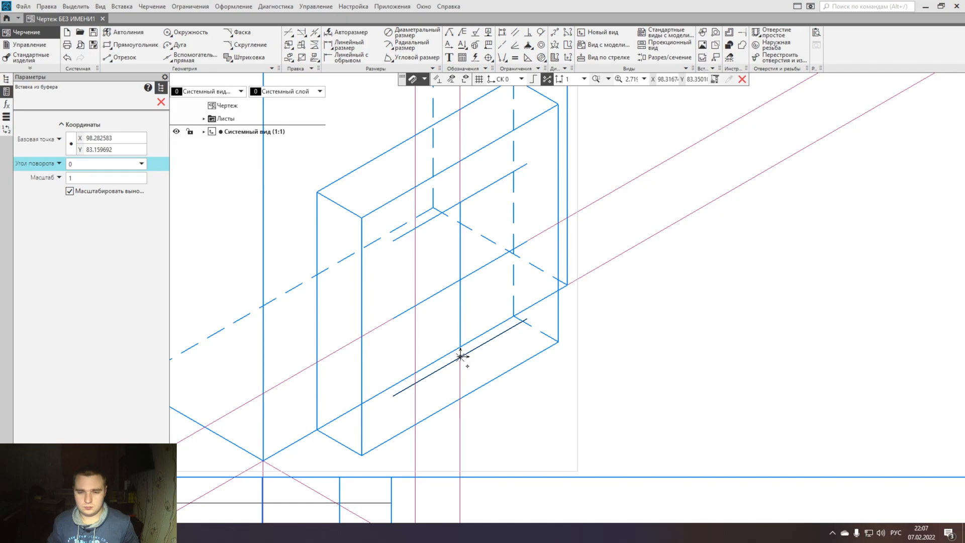
key(Escape)
click(460, 323)
key(ctrl+c)
click(460, 280)
key(ctrl+v)
click(394, 319)
click(527, 242)
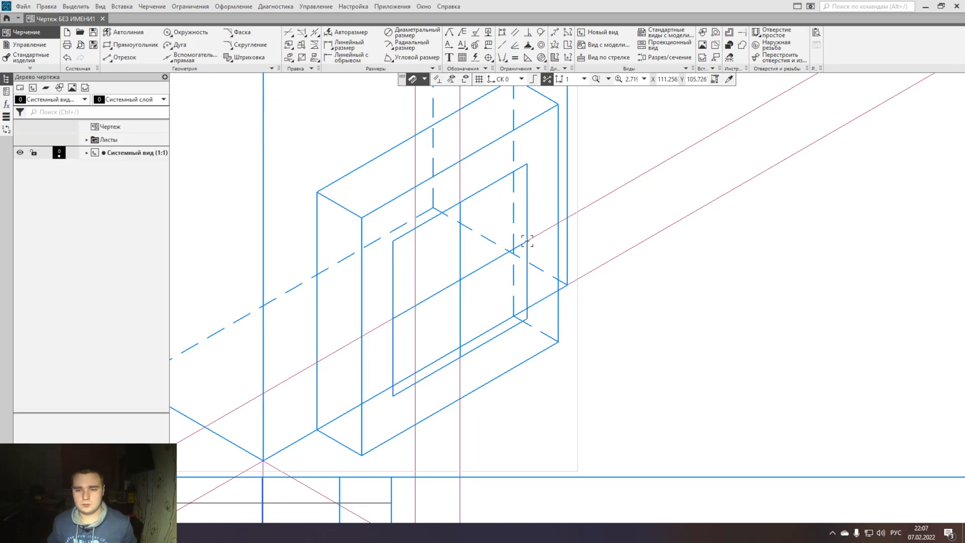
- Draw an ellipse by three parallelogram vertices, using the corners of the 30 mm parallelogram on the block's front face
middle_drag(507, 295, 498, 276)
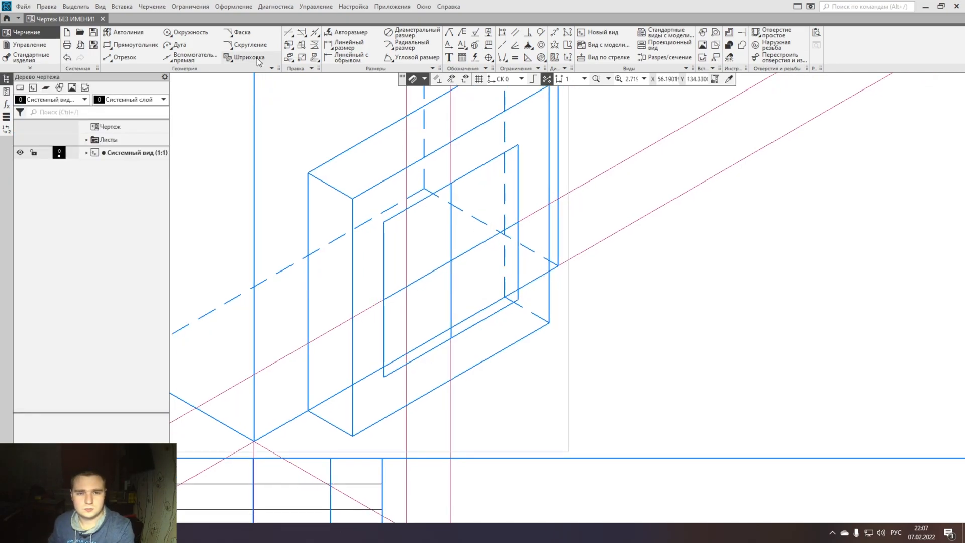
click(271, 69)
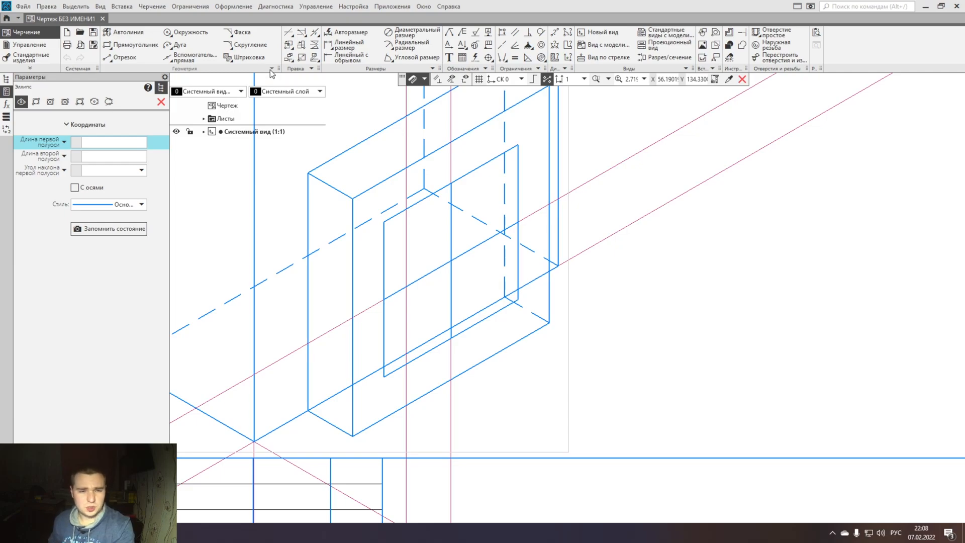
click(80, 103)
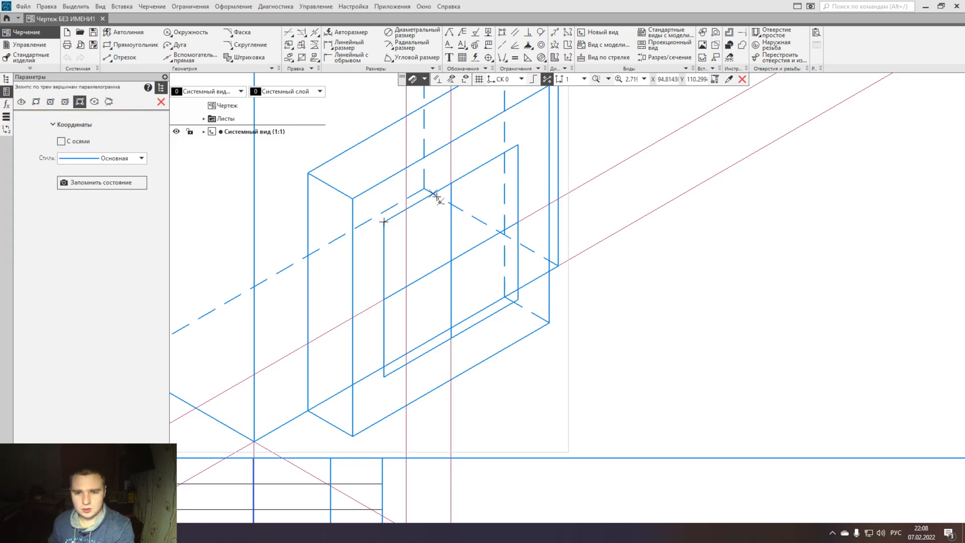
click(518, 146)
click(518, 300)
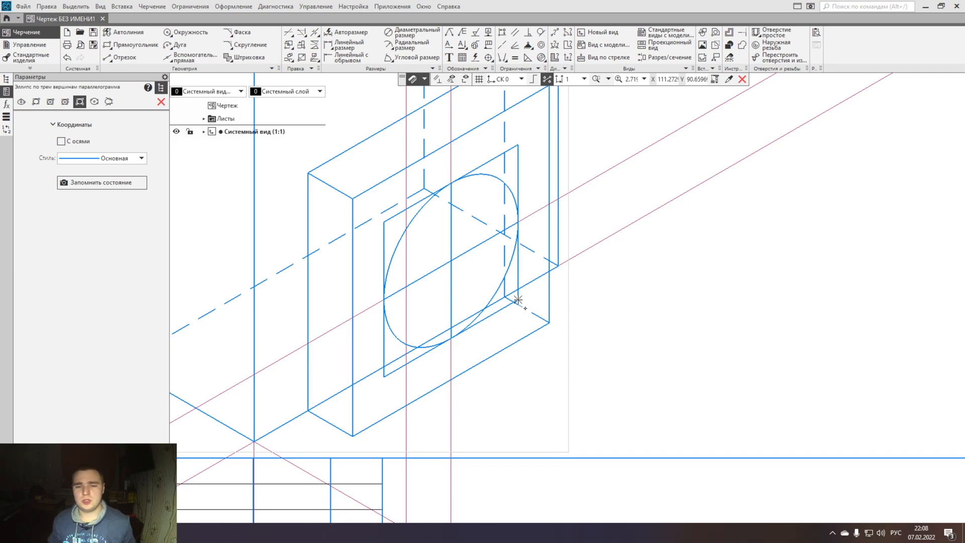
key(Escape)
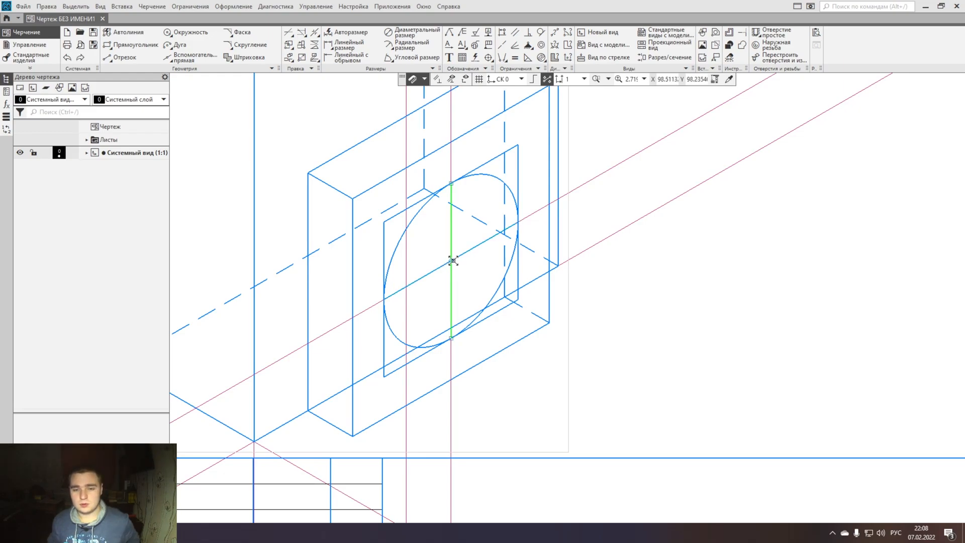
- Change the ellipse's sloping and vertical centre segments to the Осевая line style
click(469, 252)
click(564, 227)
click(522, 257)
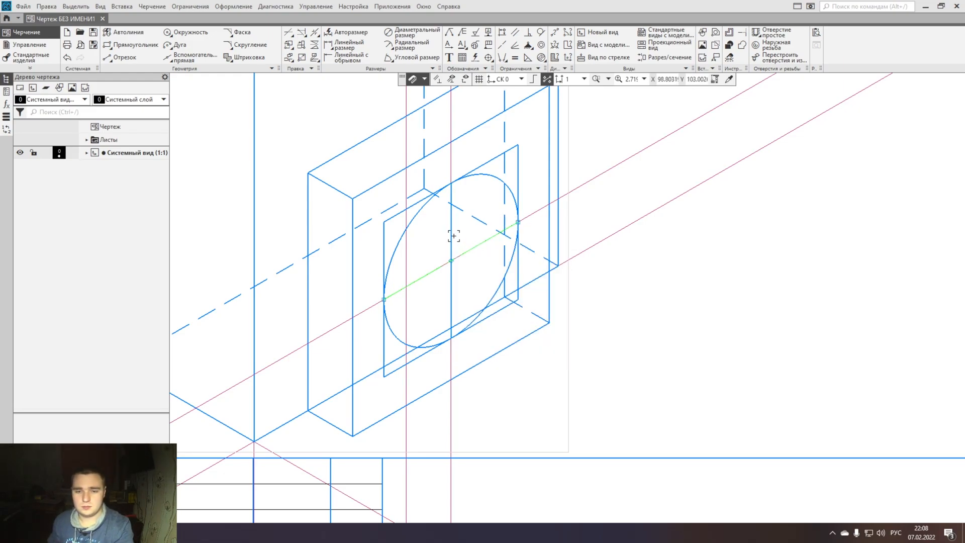
click(451, 236)
click(549, 207)
click(524, 246)
- Delete the vertical and sloping construction lines that pass through the ellipse's centre
click(451, 151)
key(Delete)
click(340, 325)
key(Delete)
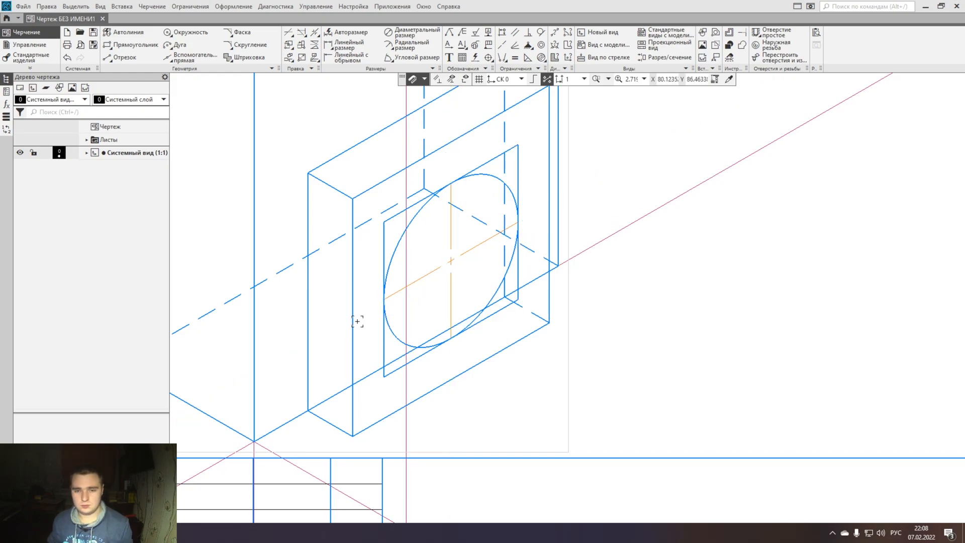
- Delete the sides of the auxiliary parallelogram around the ellipse
click(411, 205)
key(Delete)
click(385, 239)
key(Delete)
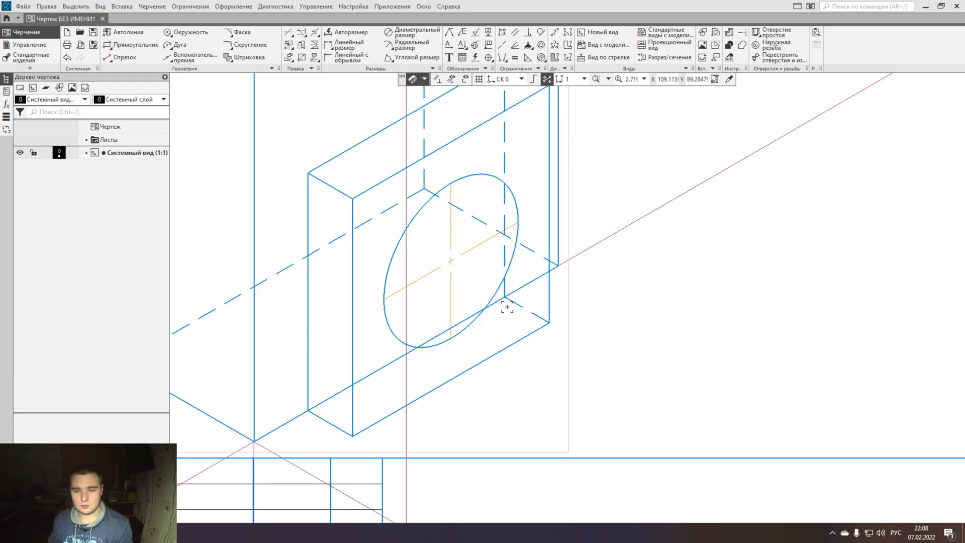
- Trim away the part of the prism's lower front edge that the block covers
click(438, 335)
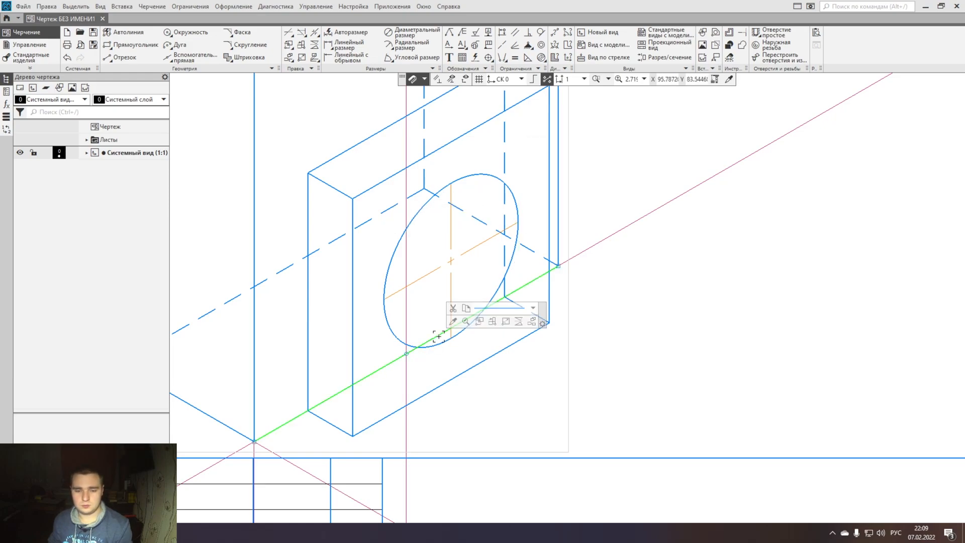
click(288, 33)
click(437, 335)
click(457, 323)
click(387, 368)
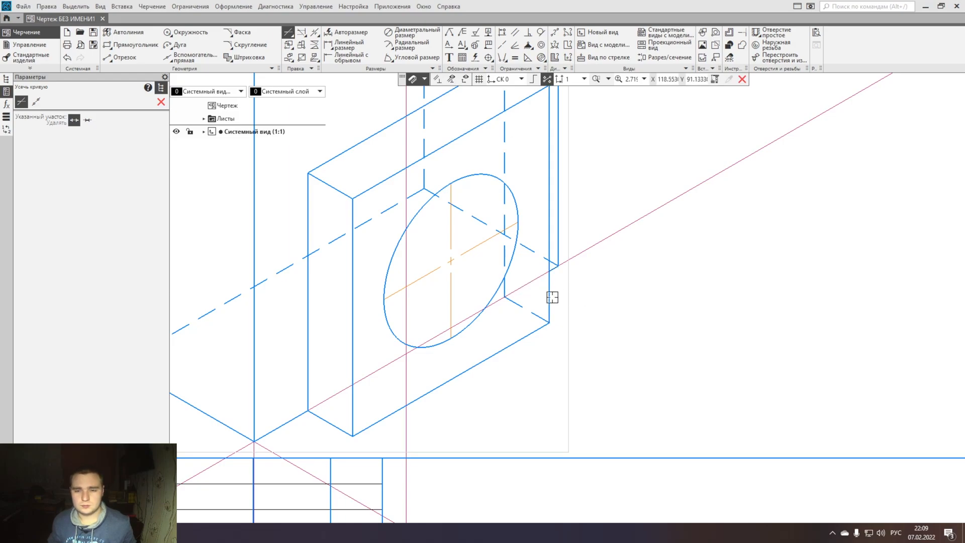
- Trim away the block's dashed hidden back edges and the prism's dashed bottom edges behind it
click(505, 224)
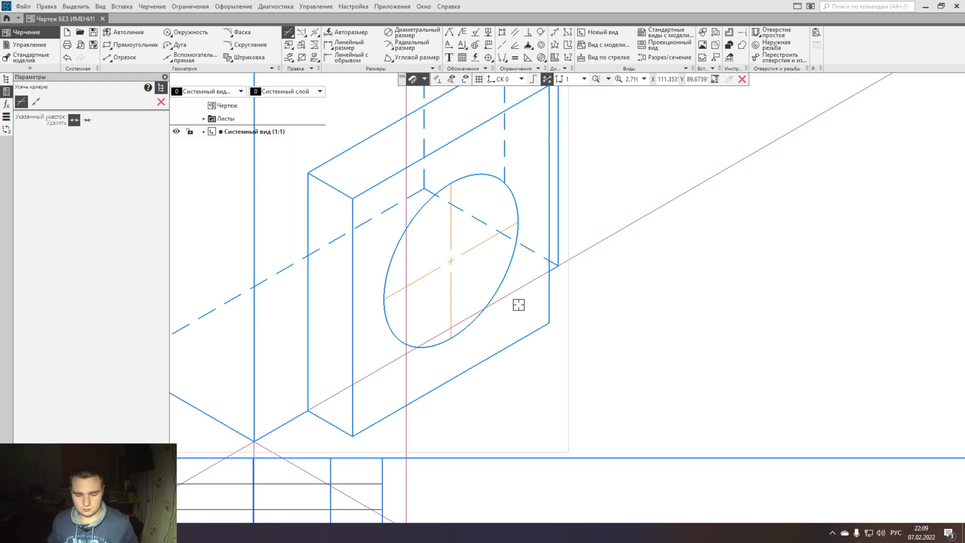
click(505, 171)
scroll(503, 176, down, 2)
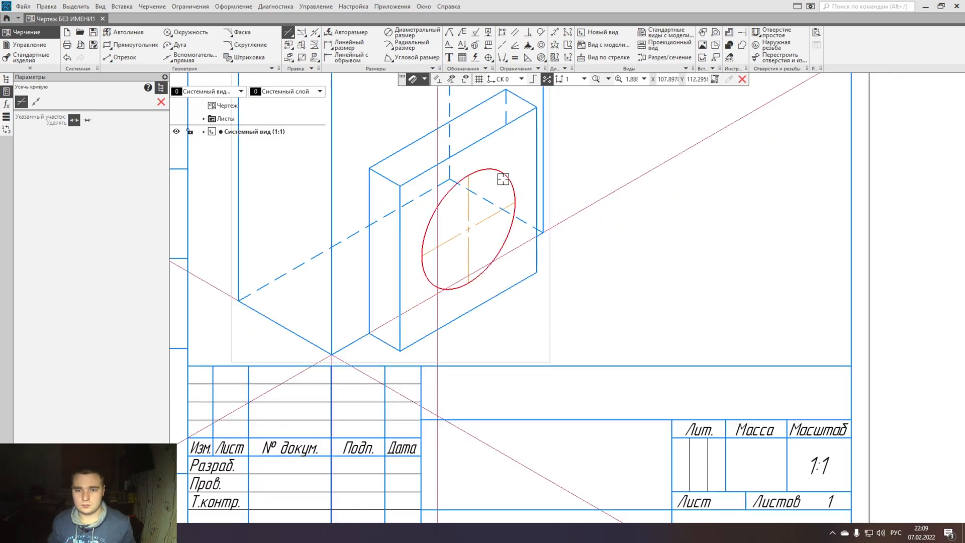
click(499, 226)
scroll(536, 295, down, 2)
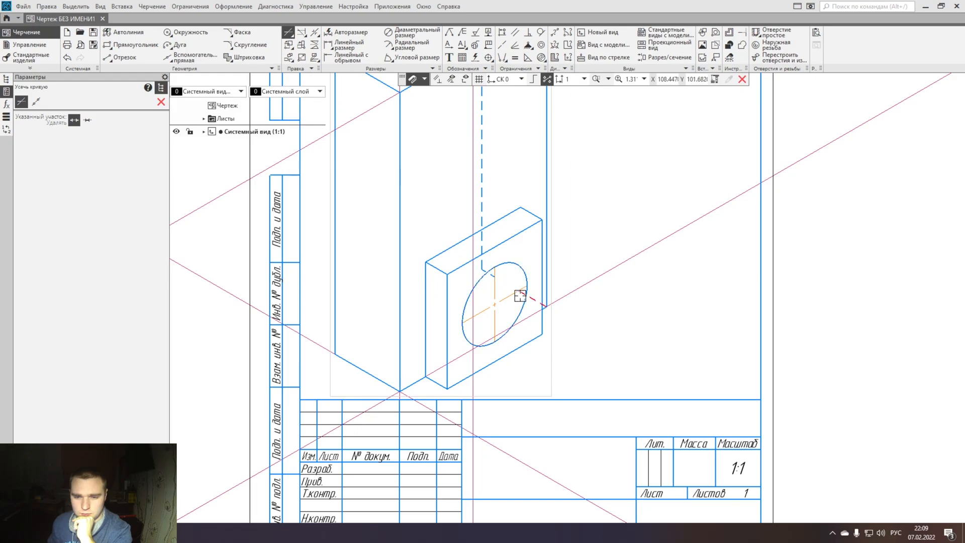
- Trim away the prism's dashed rear vertical edge and the dashed stub at its lower end
scroll(531, 301, up, 6)
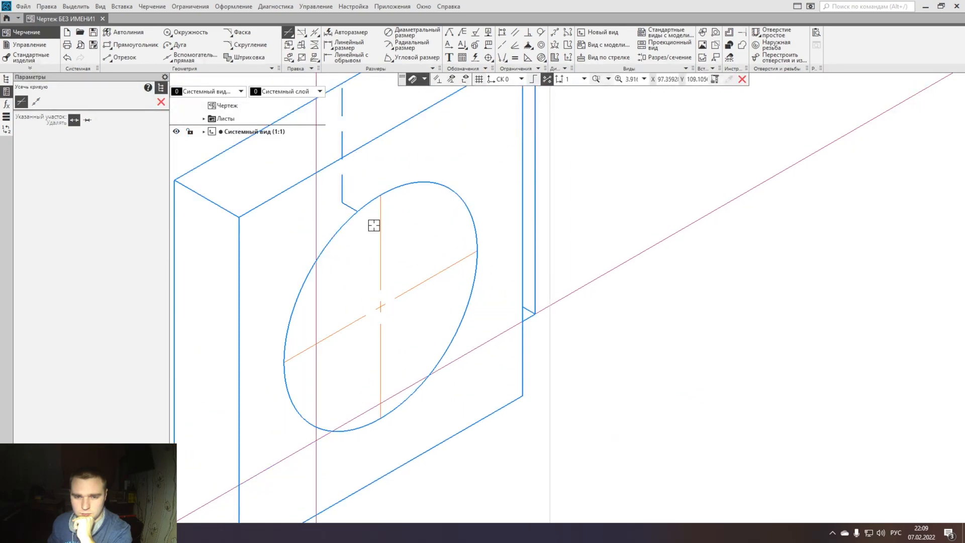
click(345, 195)
middle_drag(351, 220, 365, 400)
click(354, 312)
click(355, 249)
scroll(375, 280, down, 6)
scroll(402, 288, up, 4)
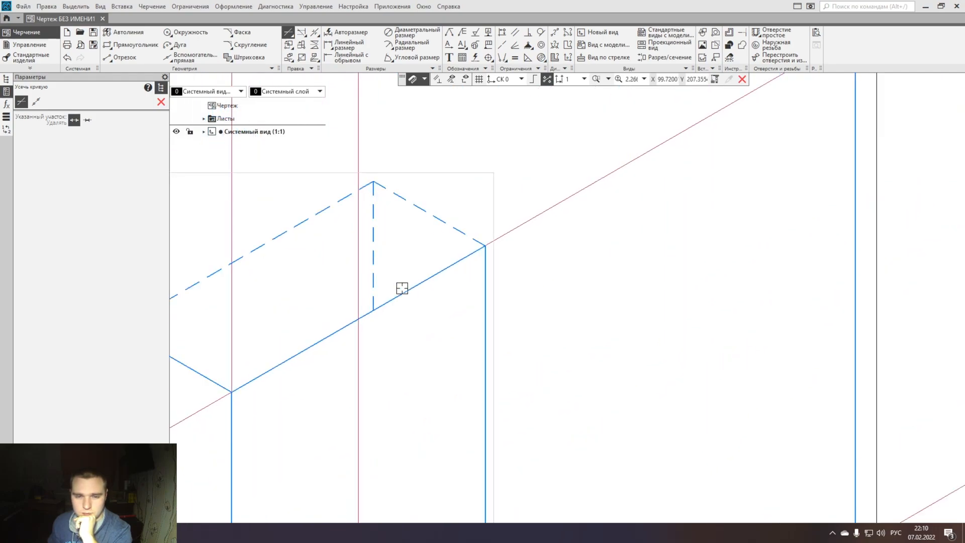
scroll(519, 338, down, 3)
key(Escape)
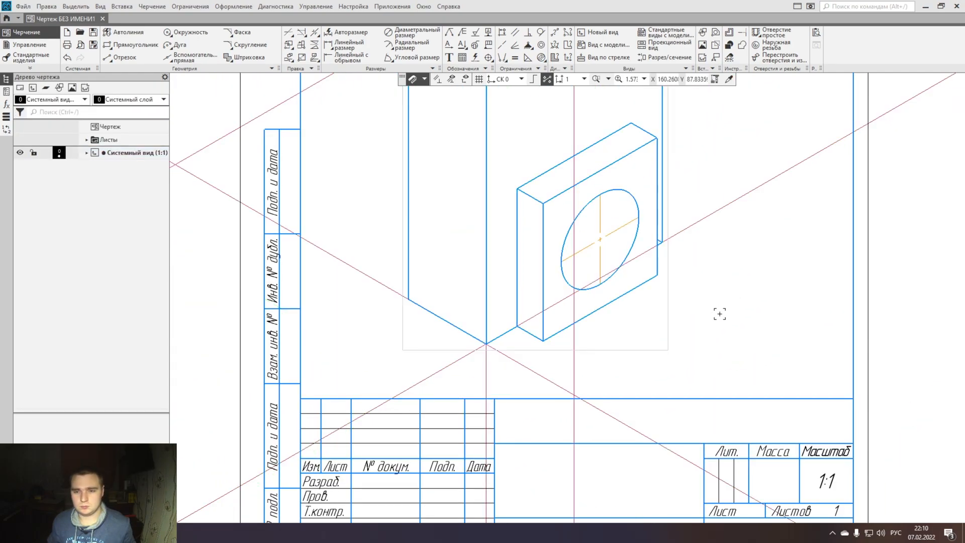
- Trim the leftover dashed stub at the prism's lower corner beside the block with Усечь кривую
mouse_move(712, 327)
middle_down()
mouse_move(769, 364)
mouse_move(595, 379)
middle_up()
scroll(551, 296, up, 5)
scroll(548, 284, up, 3)
right_click(529, 286)
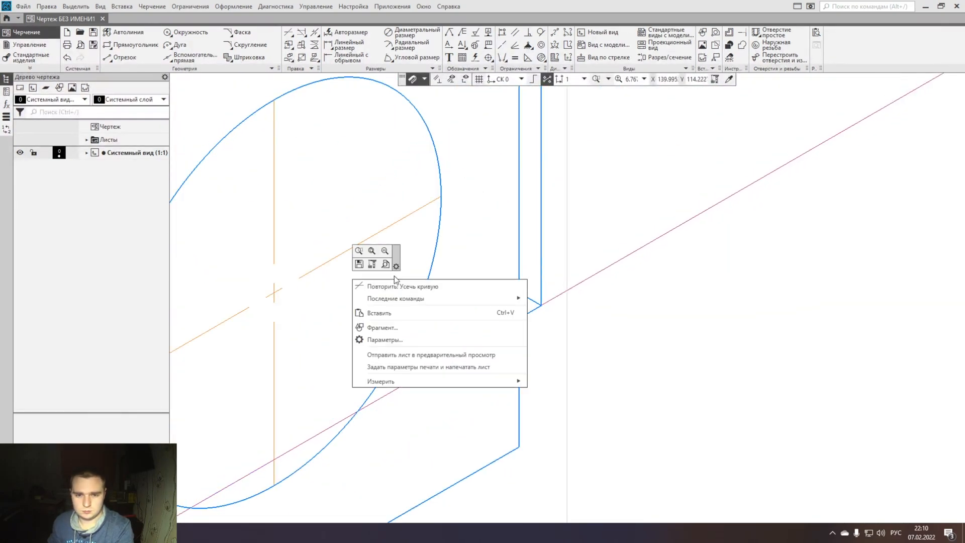
click(417, 286)
scroll(647, 336, down, 5)
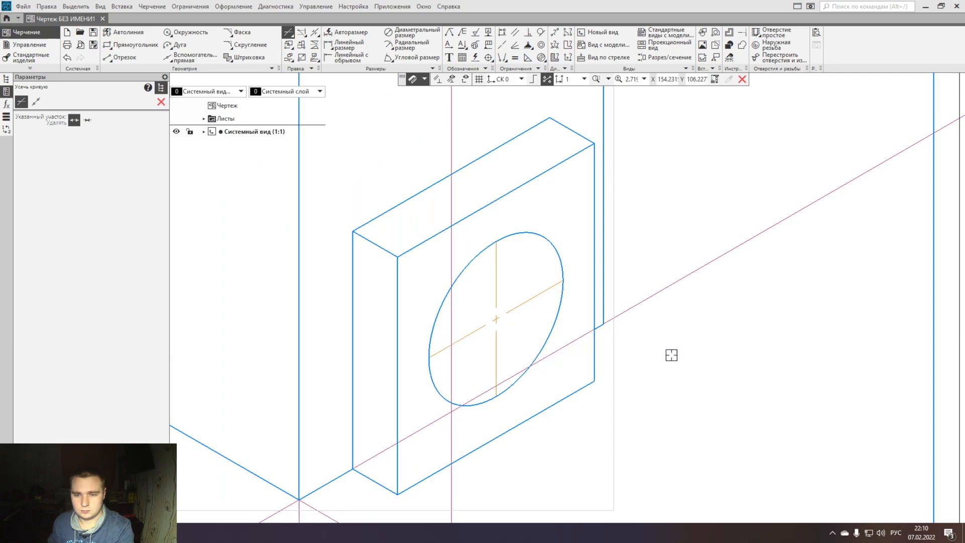
- Draw a 10 mm segment from the prism's lower outer corner along the bottom edge of its narrow side face
middle_drag(648, 355, 960, 285)
click(121, 59)
click(87, 142)
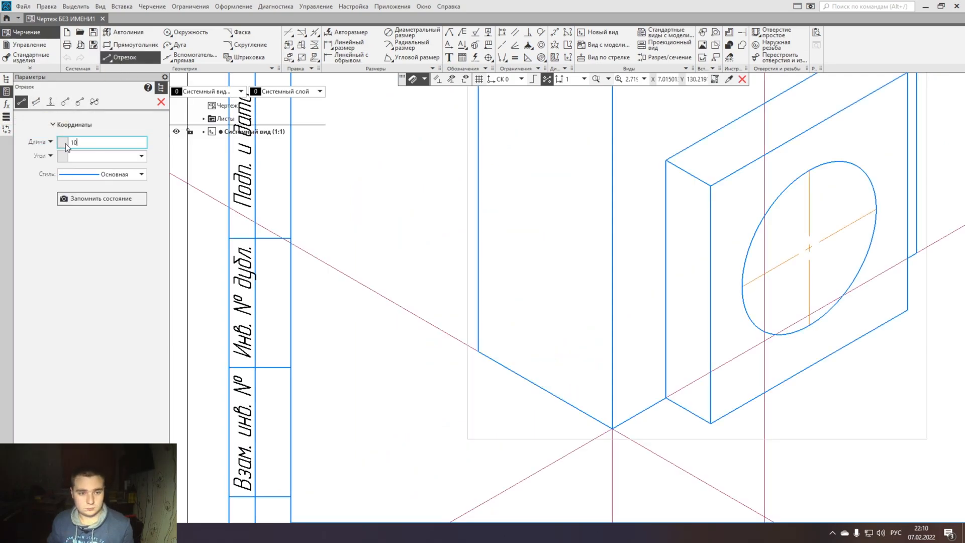
key(Return)
click(478, 351)
click(487, 357)
key(Escape)
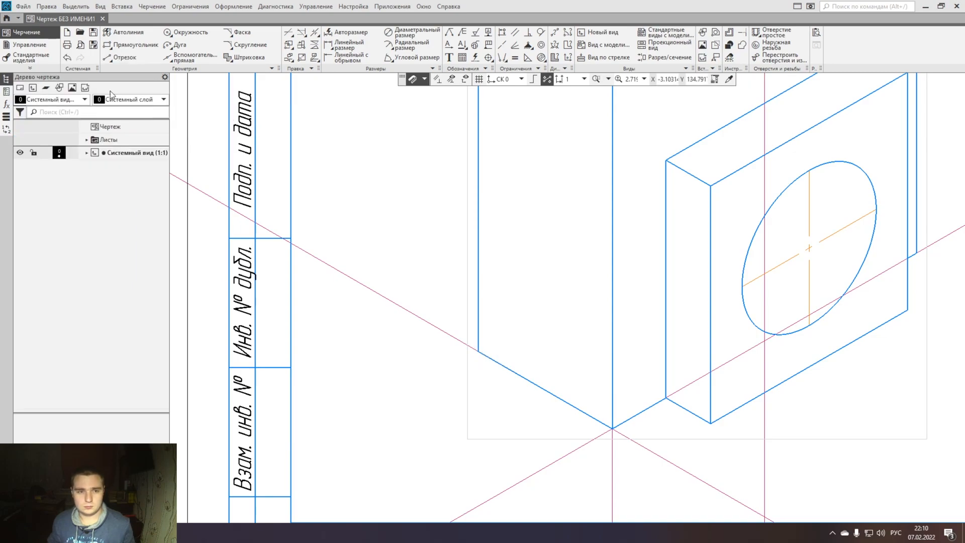
- Draw a 25 mm vertical segment upward from the same lower corner of the narrow side face
click(121, 57)
text(25)
click(63, 143)
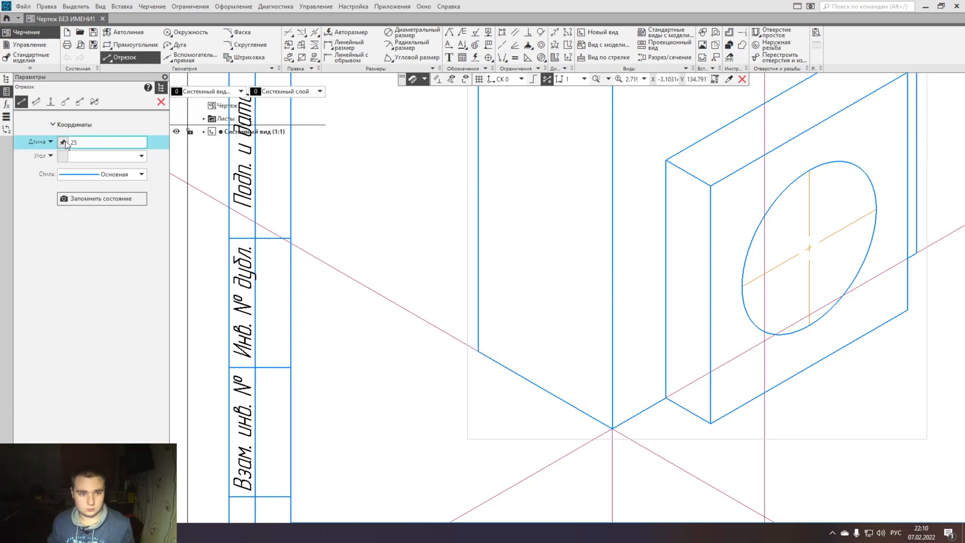
click(479, 351)
click(478, 335)
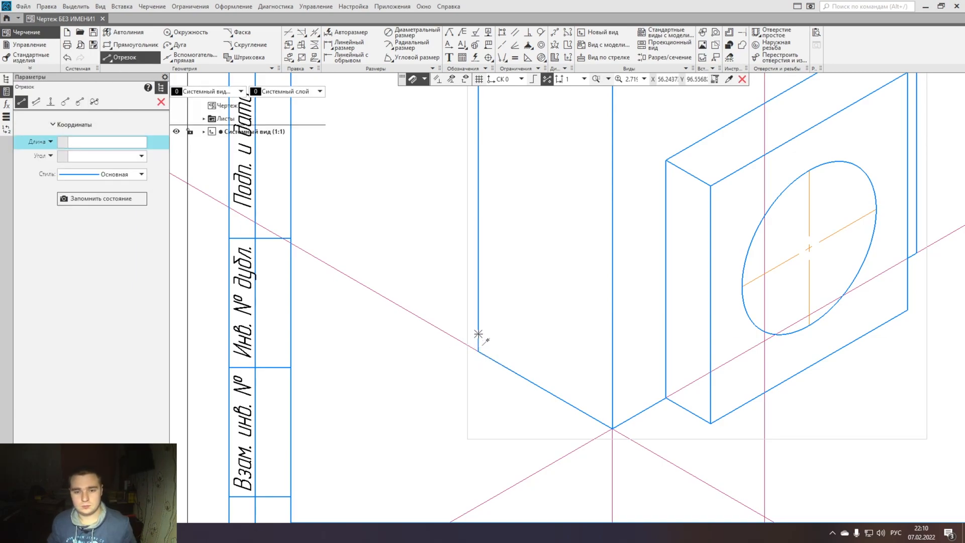
key(Escape)
- Copy the 25 mm vertical segment to the inner end of the 10 mm segment, and delete the original at the corner
click(478, 331)
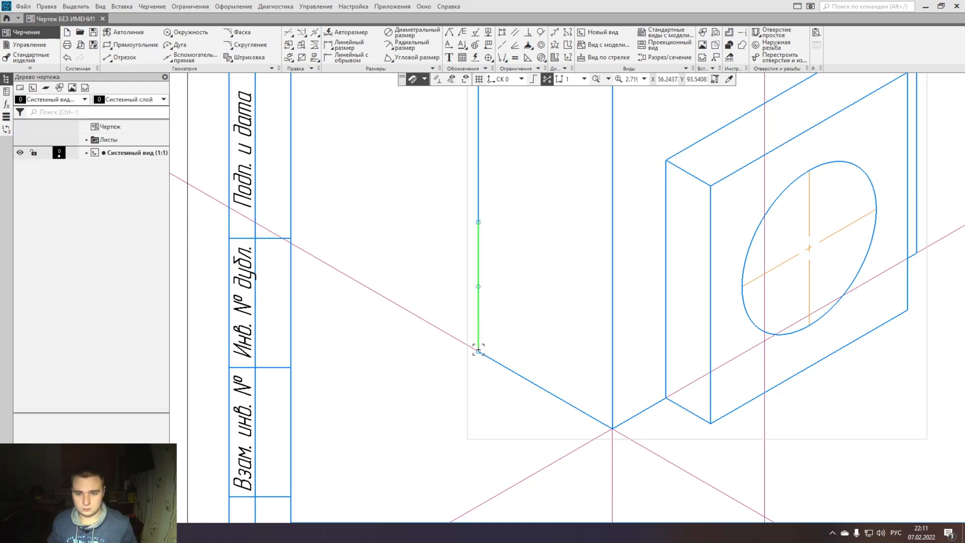
key(ctrl+c)
key(ctrl+v)
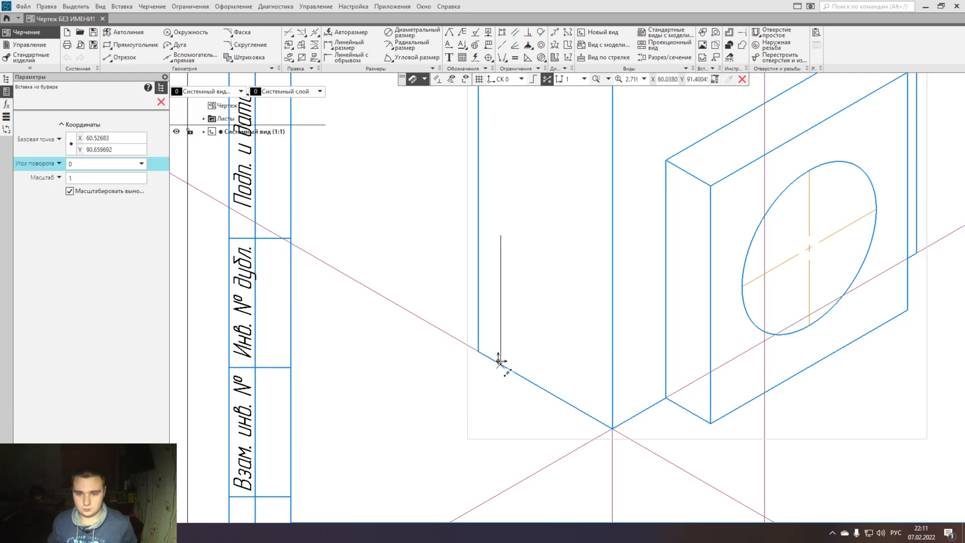
click(524, 377)
key(Escape)
click(476, 330)
key(Delete)
- Copy the 10 mm segment by its inner end to the top of the 25 mm vertical segment
click(501, 365)
key(ctrl+c)
click(523, 377)
key(ctrl+v)
click(524, 248)
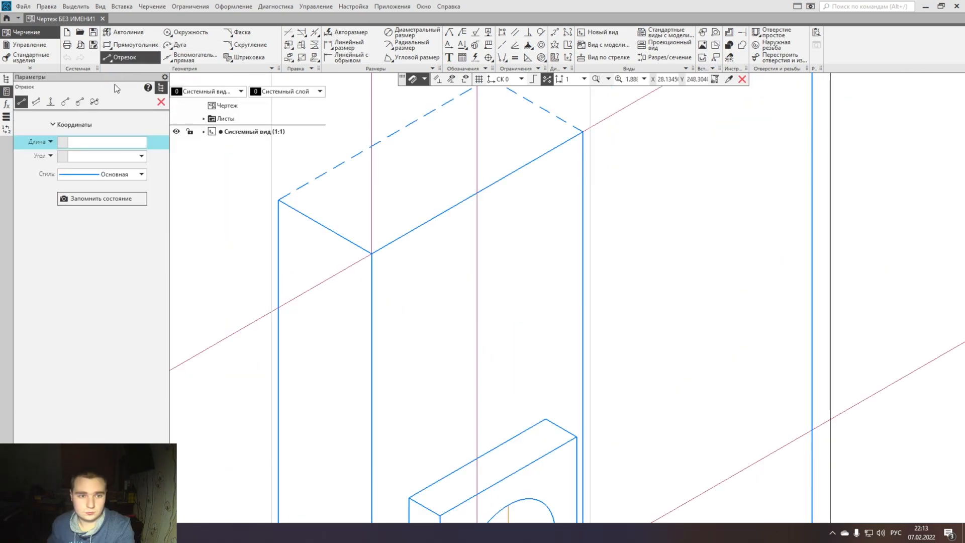
- Draw a 40 mm segment along the prism's sloping top front edge and move it so its middle sits on the edge's midpoint
click(116, 142)
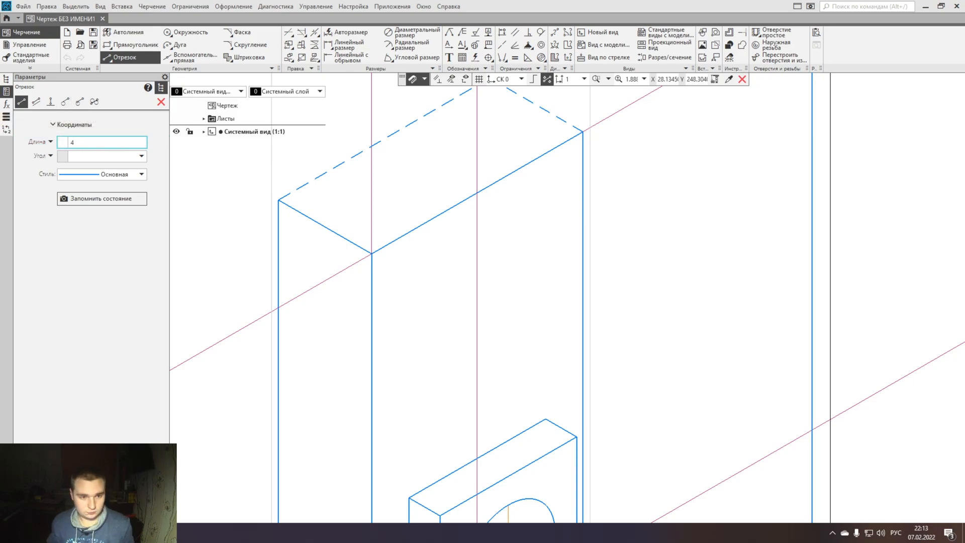
click(65, 142)
click(477, 193)
click(495, 182)
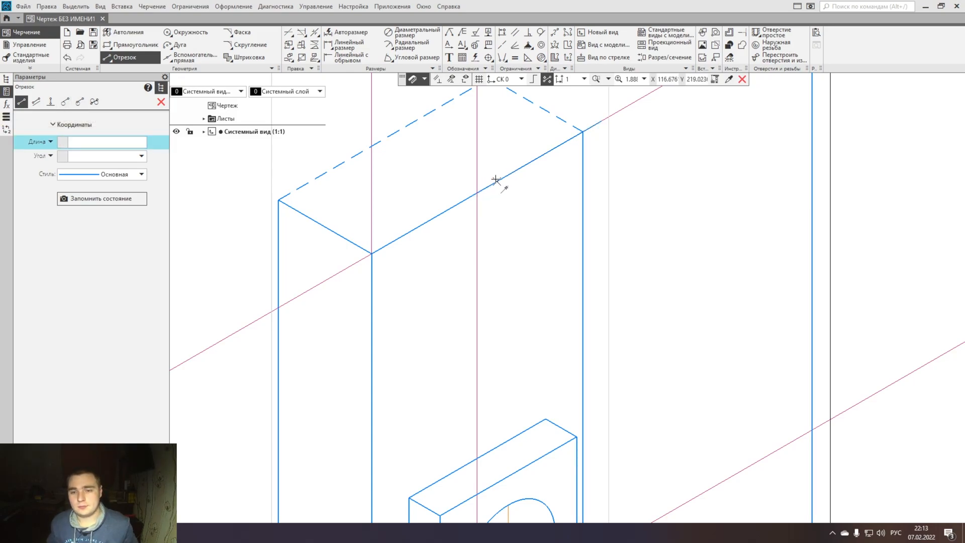
key(Escape)
click(543, 156)
drag(542, 156, 478, 193)
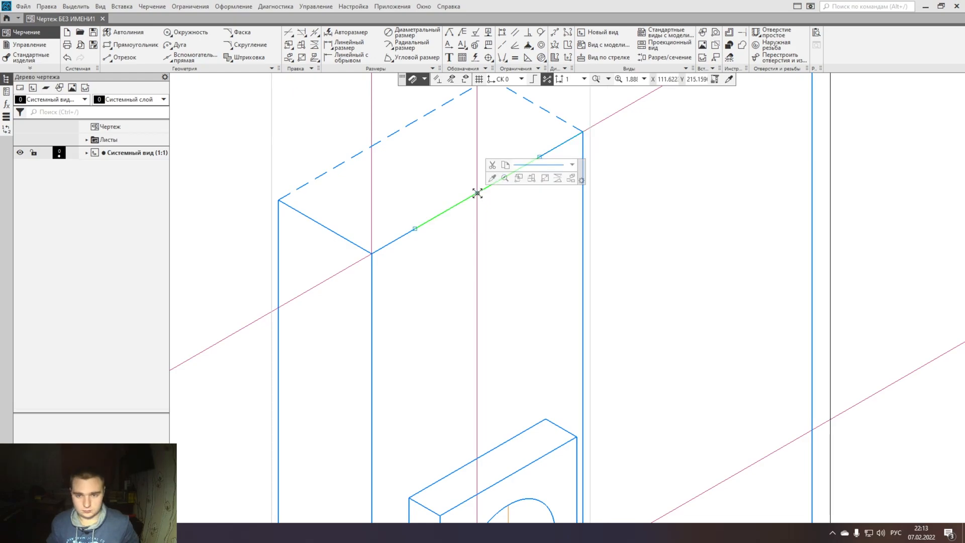
- Try to paste a copy of the 40 mm sloping segment so that it starts at the top front edge's midpoint
key(ctrl+c)
click(414, 229)
key(ctrl+v)
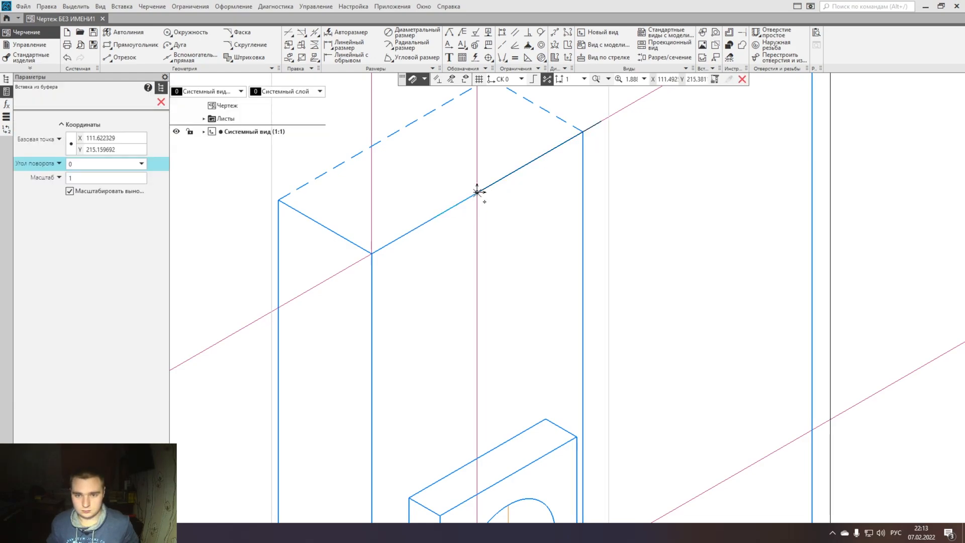
click(475, 194)
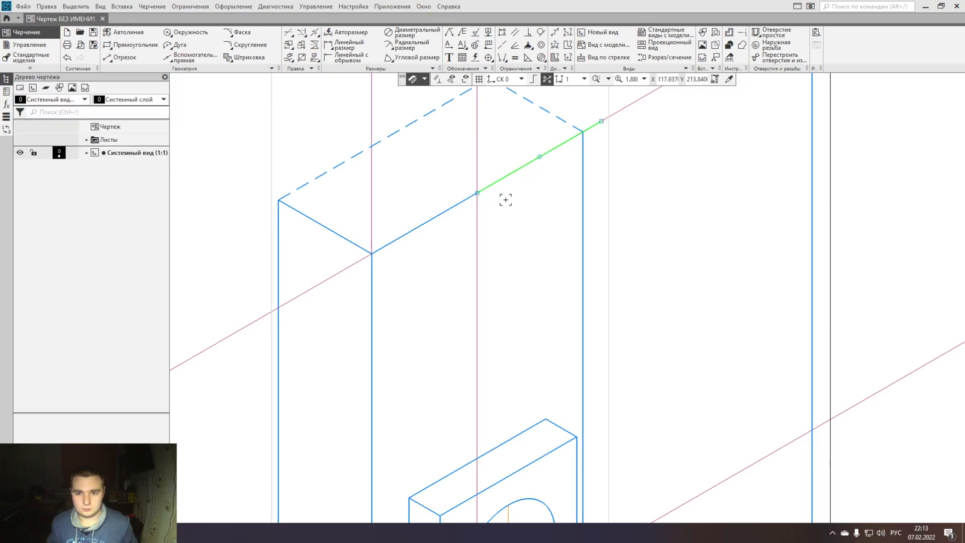
- Draw a 40 mm vertical segment at the top front edge's midpoint and move it so its middle lies on the edge
click(119, 57)
click(107, 138)
text(40)
click(477, 193)
click(477, 146)
key(Escape)
drag(477, 121, 477, 193)
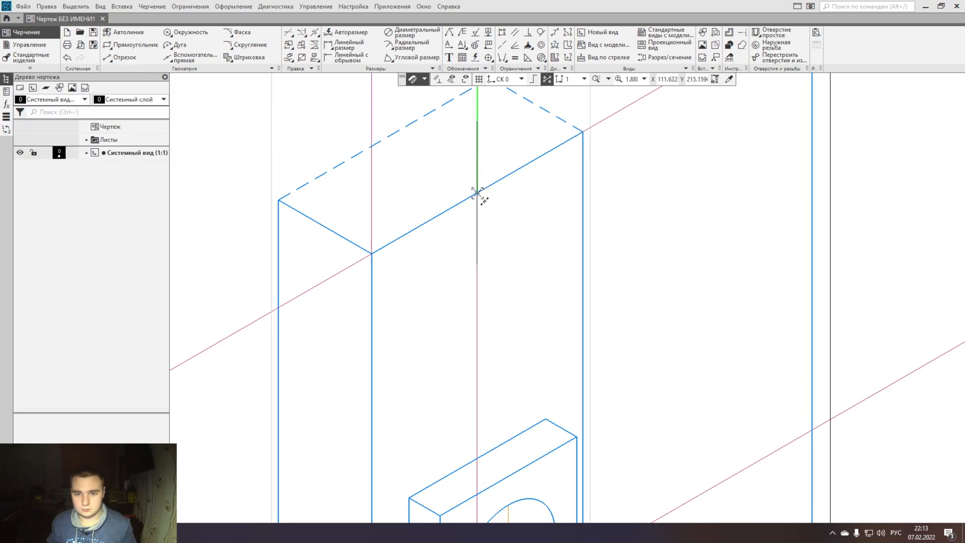
- Copy the 40 mm vertical segment by its midpoint to both ends of the 40 mm sloping segment
key(ctrl+c)
click(477, 193)
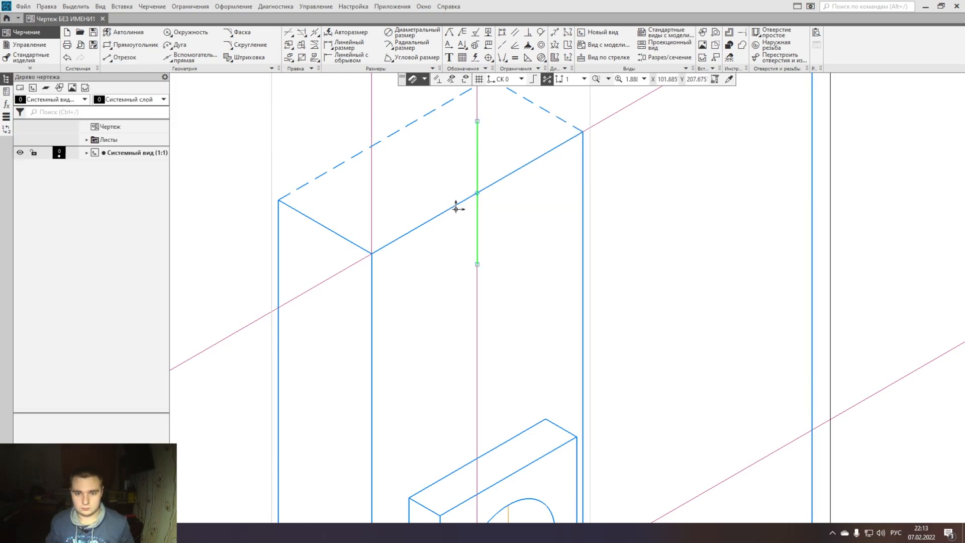
key(ctrl+v)
click(415, 228)
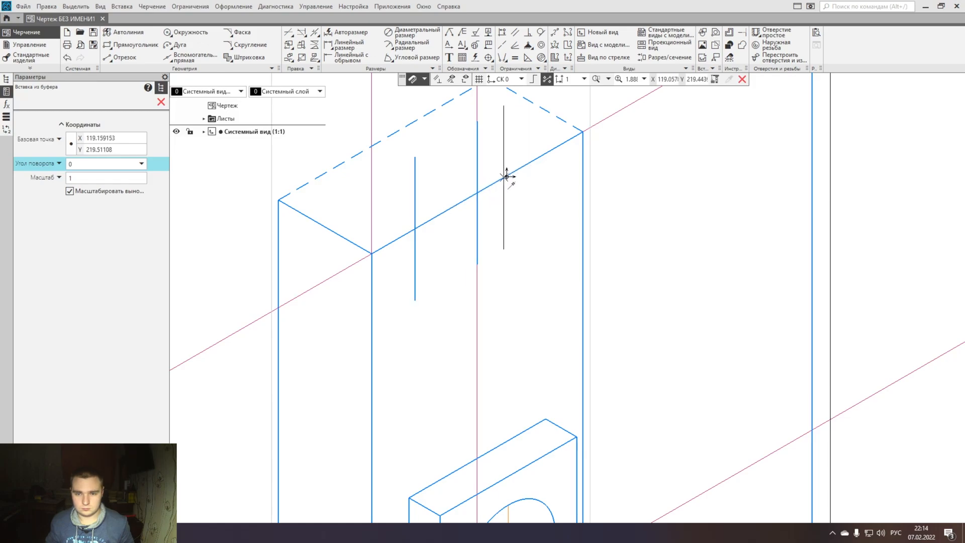
middle_drag(535, 171, 531, 214)
key(Escape)
- Copy the 40 mm sloping segment by its midpoint to the upper and lower ends of the central vertical segment
click(452, 248)
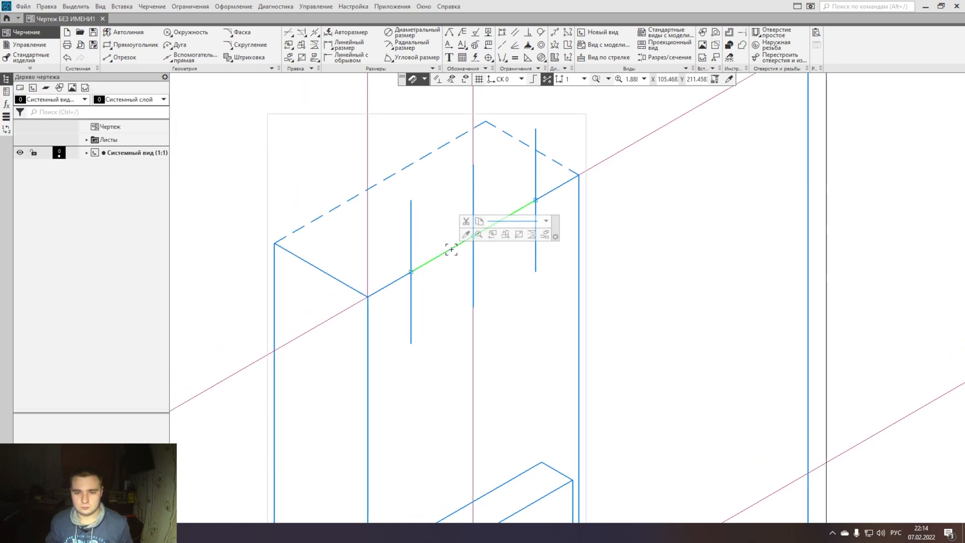
key(ctrl+c)
click(473, 236)
key(ctrl+v)
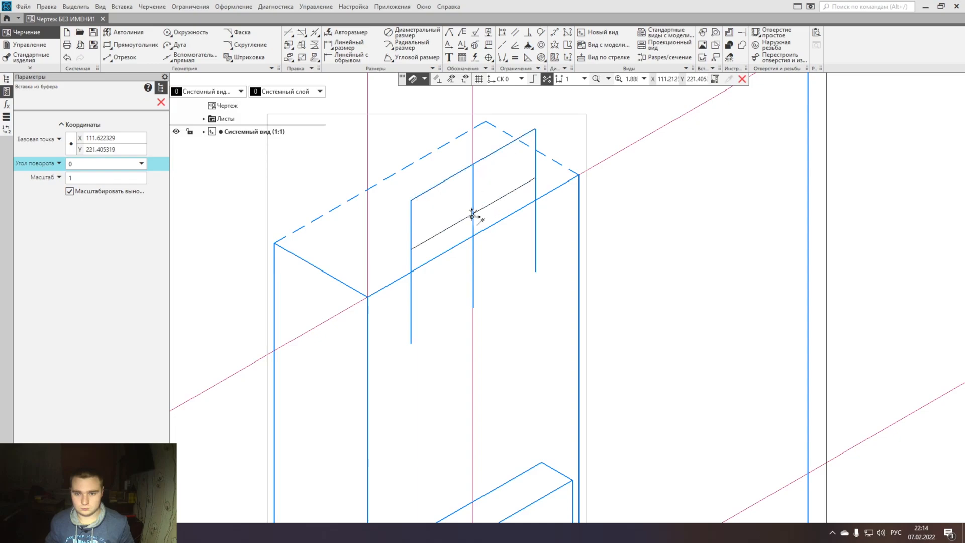
click(473, 307)
key(Escape)
- Draw an ellipse by three parallelogram vertices, using the corners of the 40 mm parallelogram on the prism's top front edge
click(272, 68)
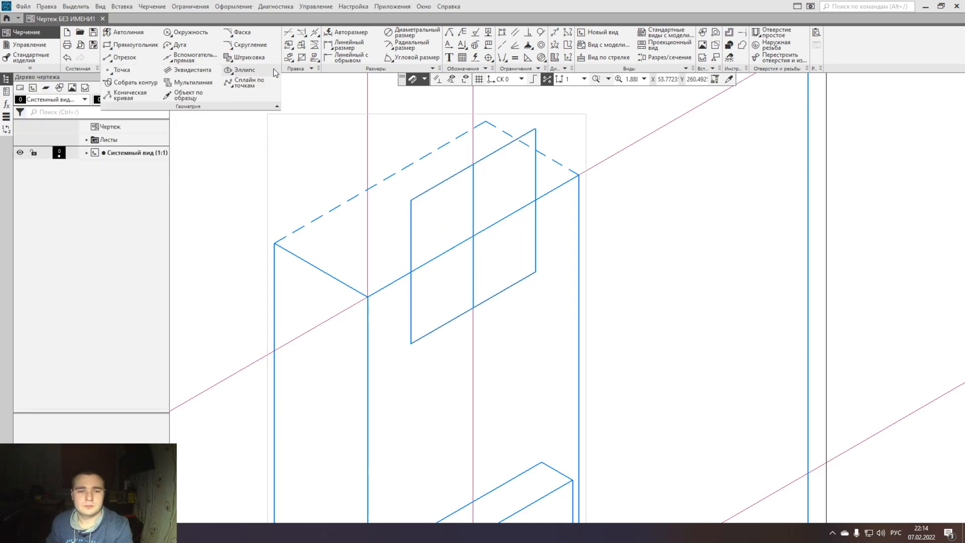
click(264, 70)
click(80, 101)
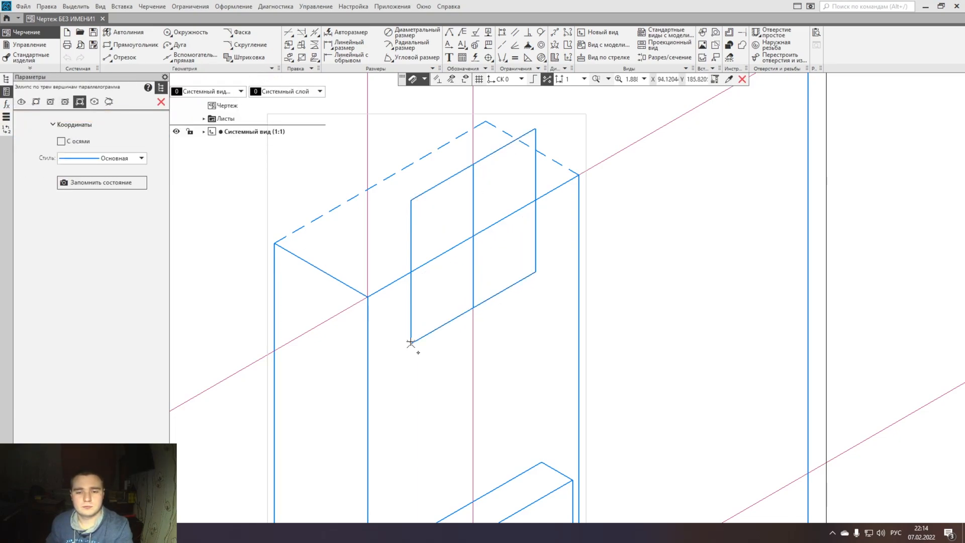
click(411, 200)
click(535, 129)
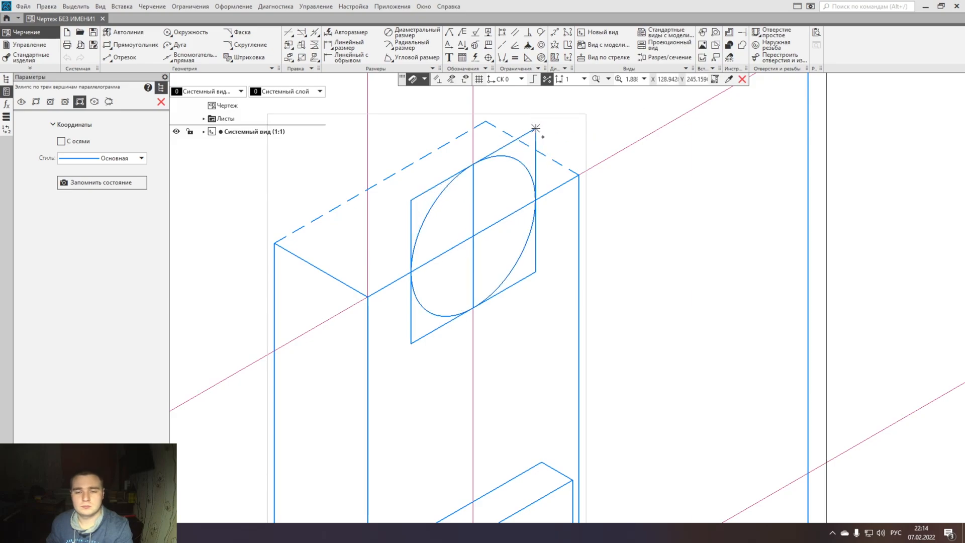
key(Escape)
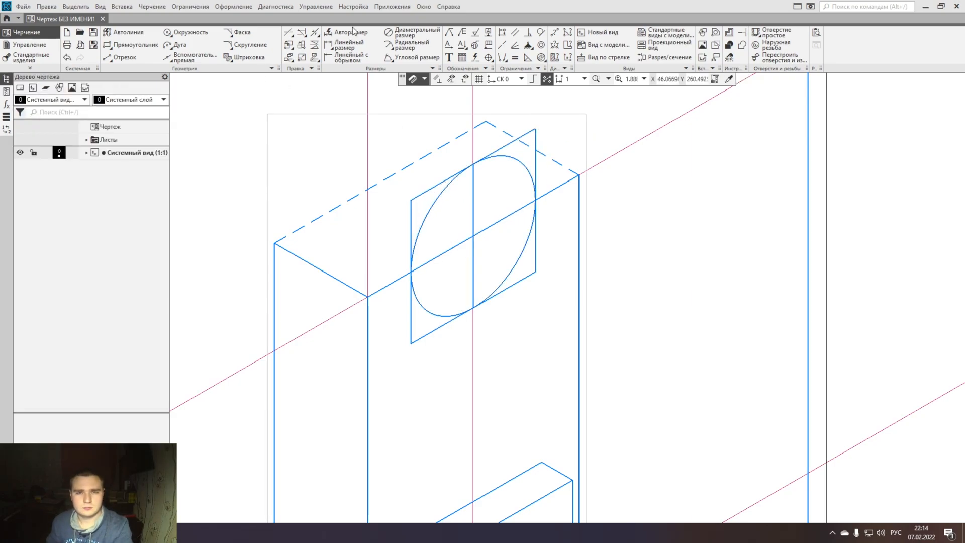
- Trim away the sides of the auxiliary 40 mm parallelogram around the upper ellipse
click(302, 33)
click(428, 188)
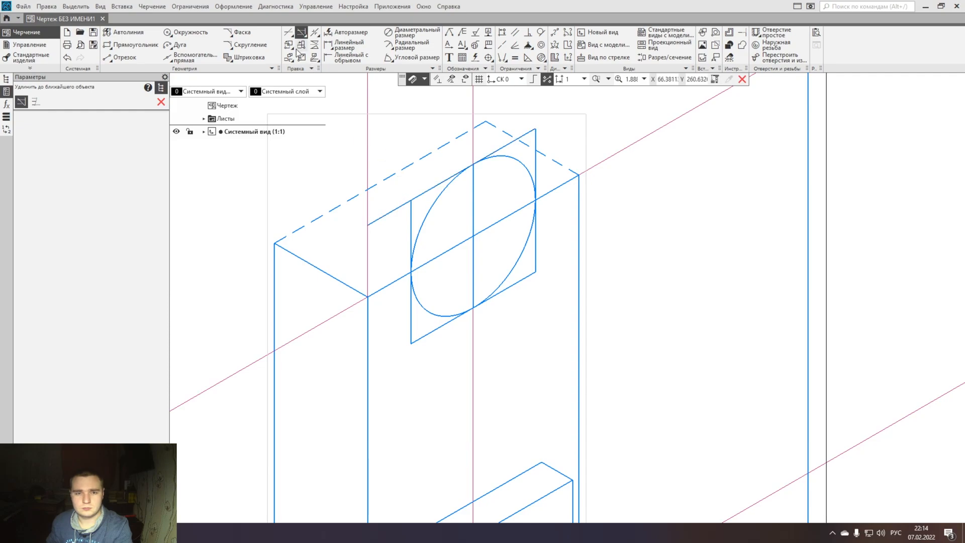
click(288, 33)
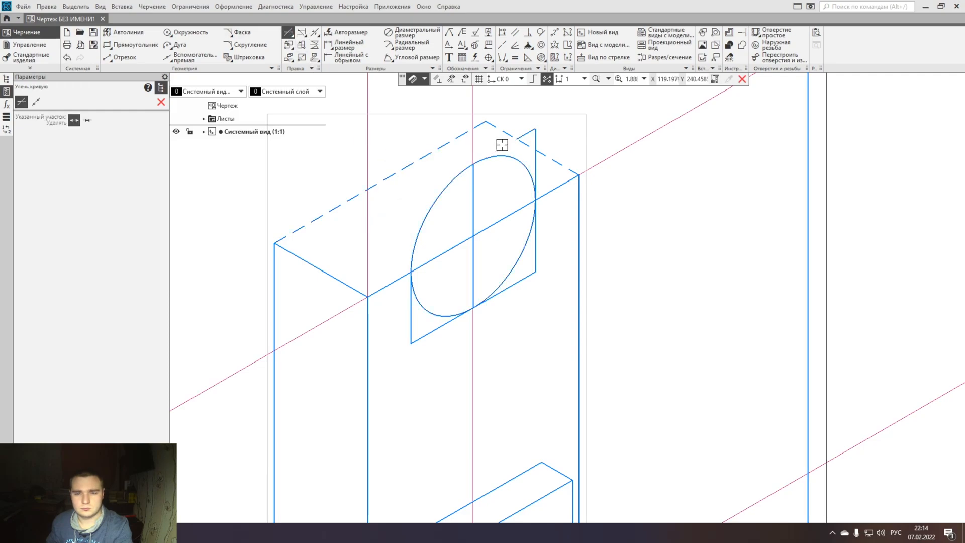
click(516, 284)
click(438, 328)
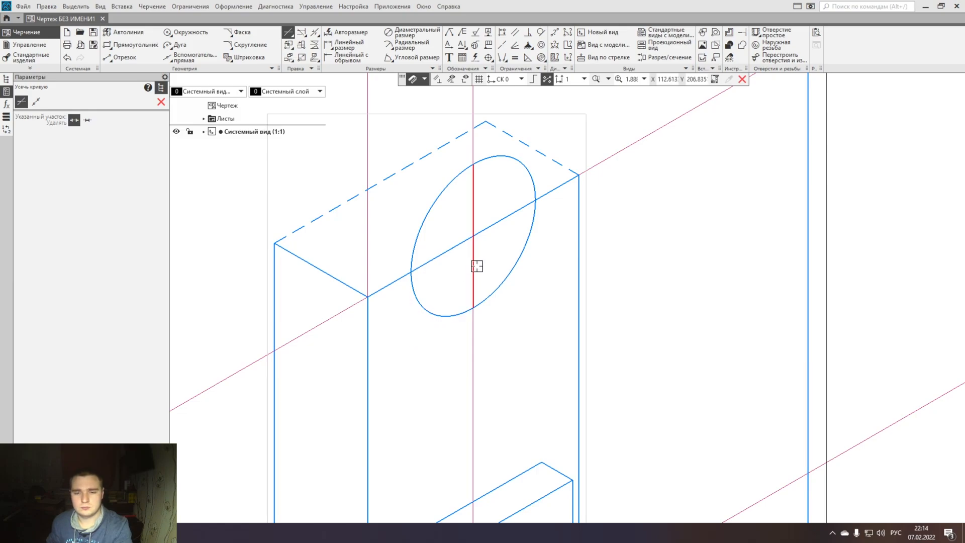
key(Escape)
- Set the line style of the vertical and sloping segments inside the upper ellipse to Осевая
click(473, 250)
click(555, 226)
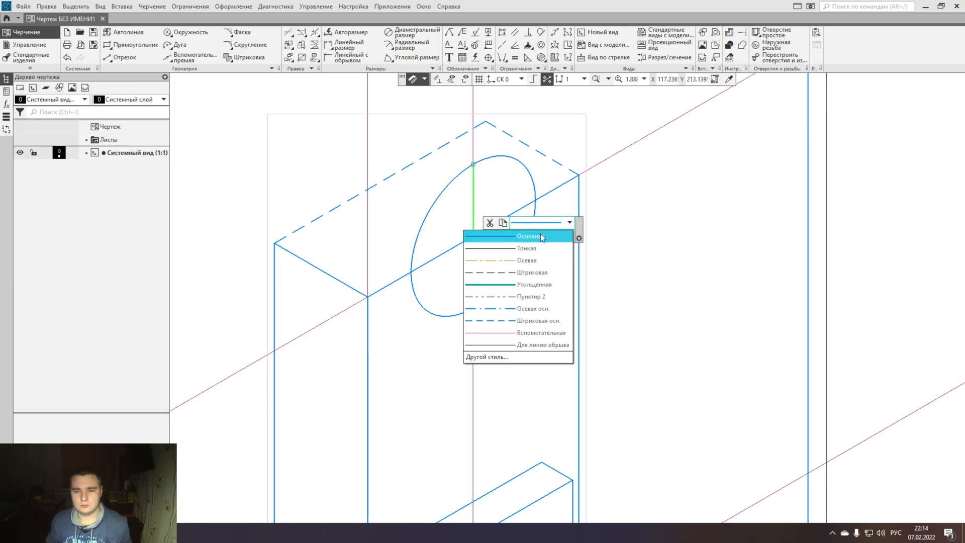
click(522, 306)
click(500, 221)
click(590, 197)
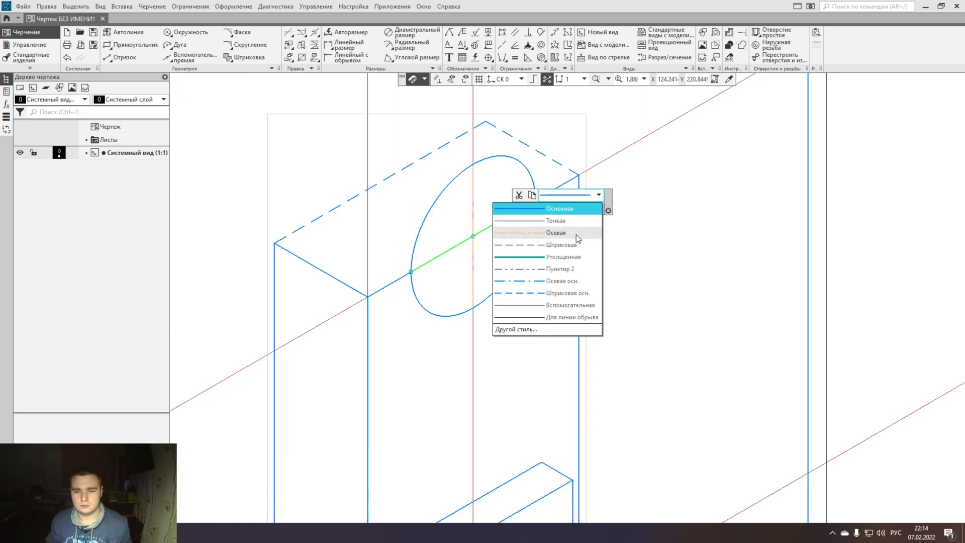
click(576, 234)
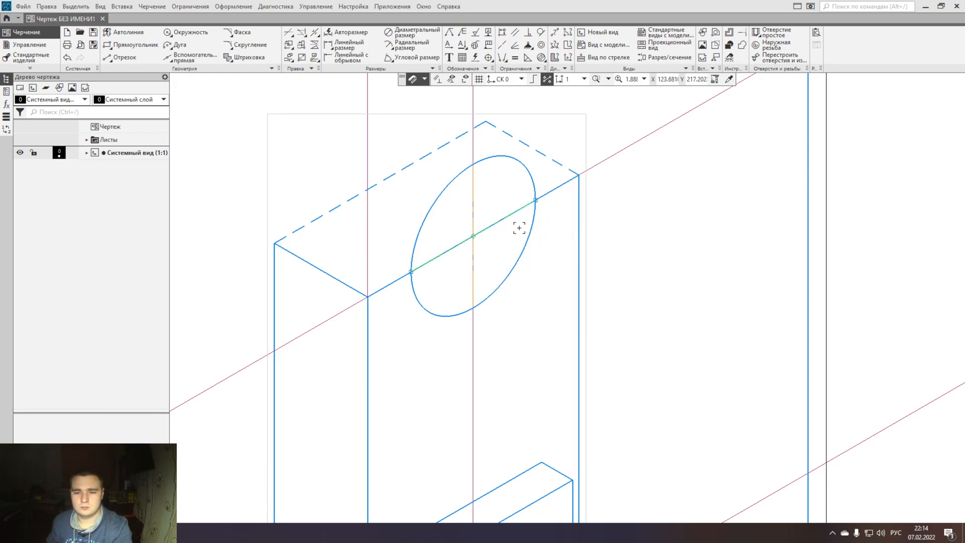
- Trim away the overlapping sloping segments inside the upper ellipse, between its two crossings with the front edge
scroll(503, 228, up, 3)
click(288, 32)
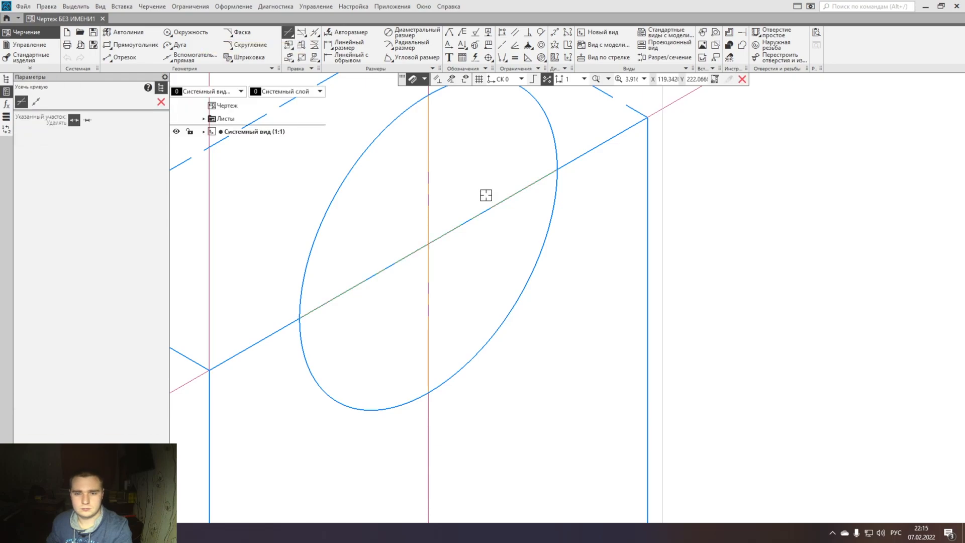
key(Escape)
click(464, 221)
key(Escape)
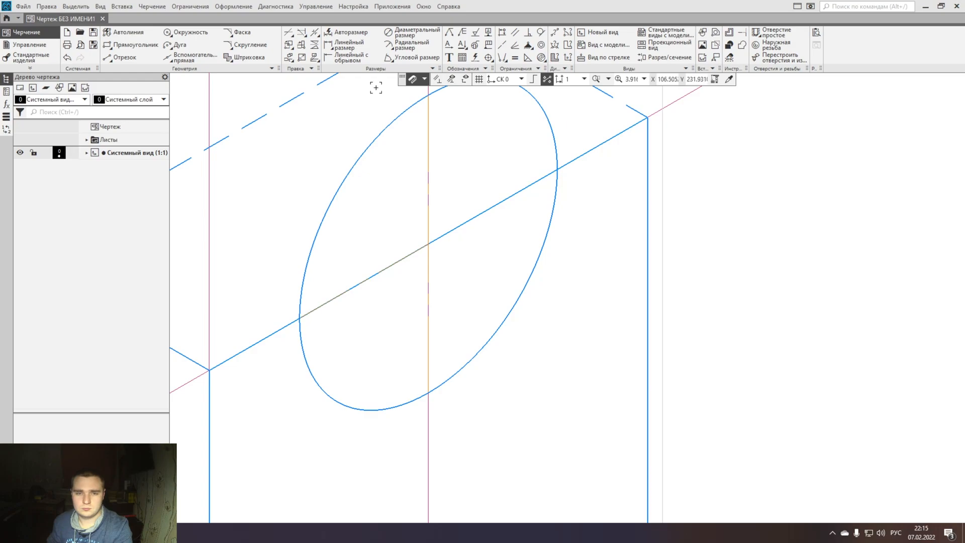
click(288, 32)
click(466, 224)
click(394, 267)
key(Escape)
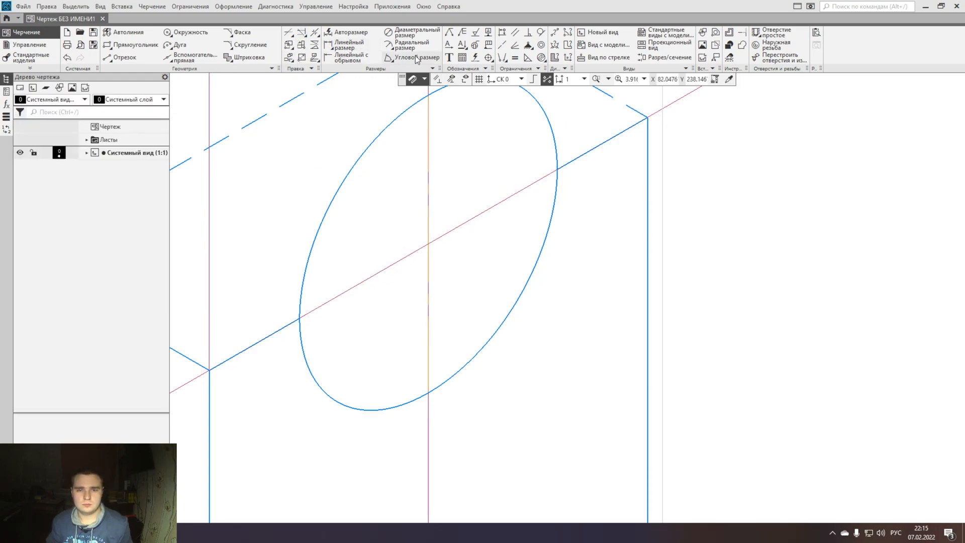
- Draw a segment across the upper ellipse along the sloping auxiliary line and set its style to Осевая
click(138, 58)
click(299, 318)
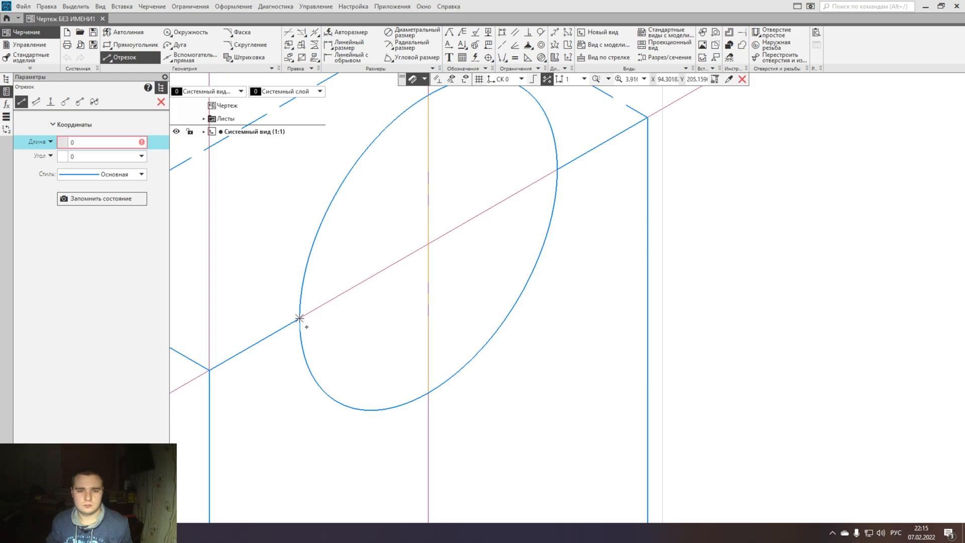
click(556, 172)
key(Escape)
click(547, 176)
click(604, 172)
click(551, 220)
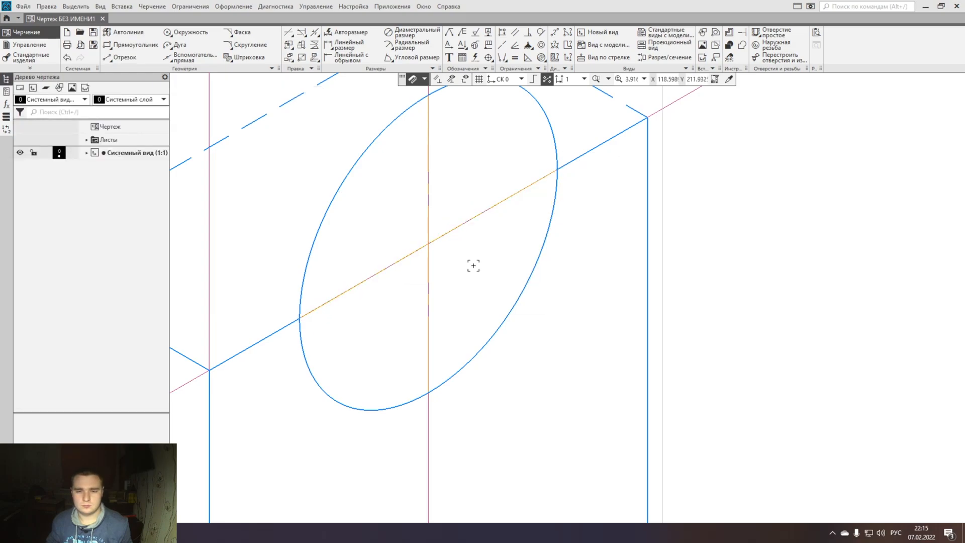
- Draw a 68 mm segment along the prism's top front edge and centre it on the upper ellipse's centre
scroll(590, 278, down, 3)
click(119, 57)
click(97, 141)
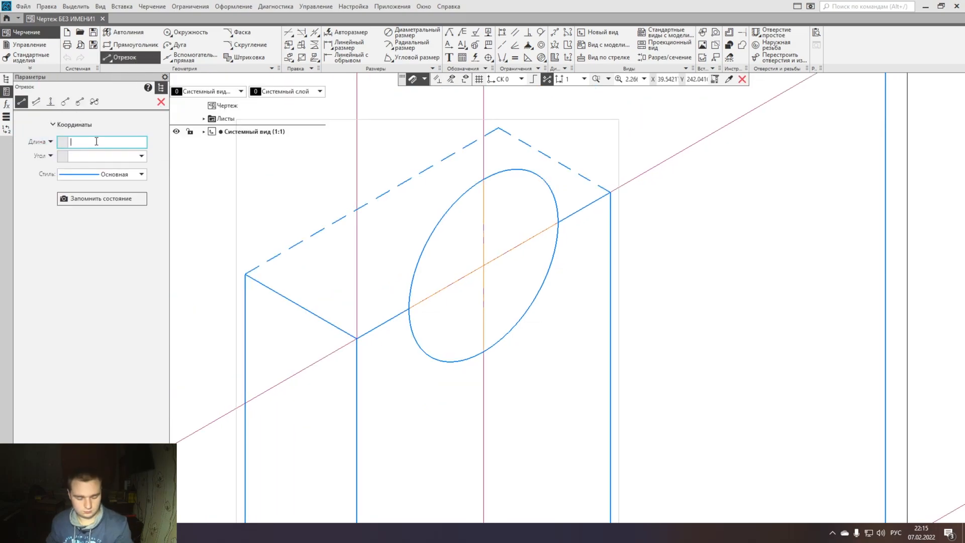
text(68)
key(Return)
click(484, 265)
click(555, 224)
key(Escape)
click(660, 164)
drag(611, 193, 483, 266)
middle_drag(495, 288, 488, 249)
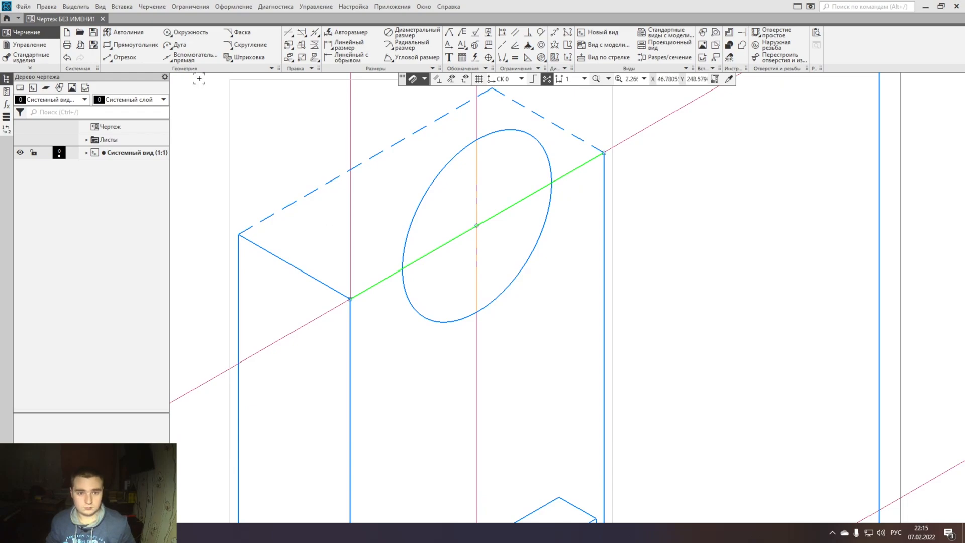
- Draw a 68 mm vertical segment from the front corner and place it by its midpoint at the upper ellipse's centre
click(130, 59)
click(100, 143)
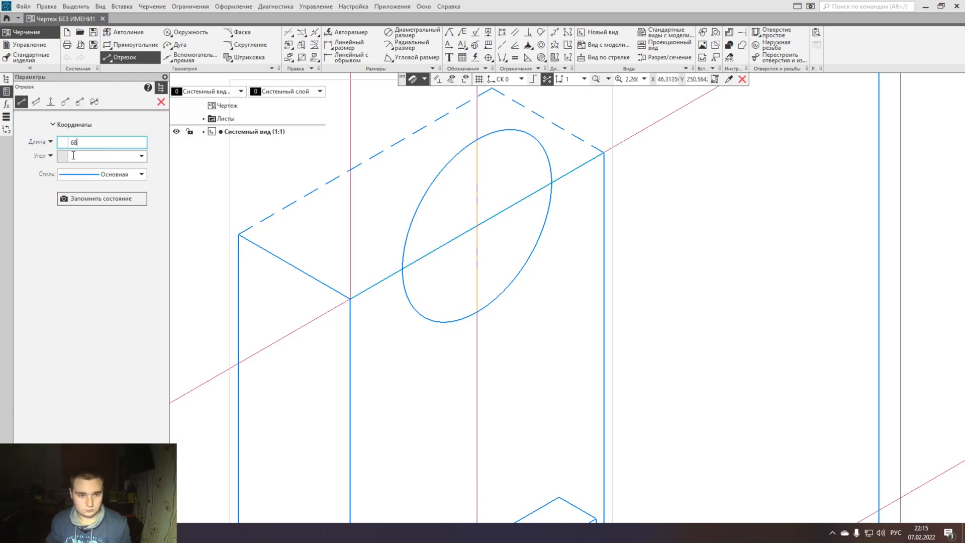
key(Return)
click(350, 298)
click(349, 182)
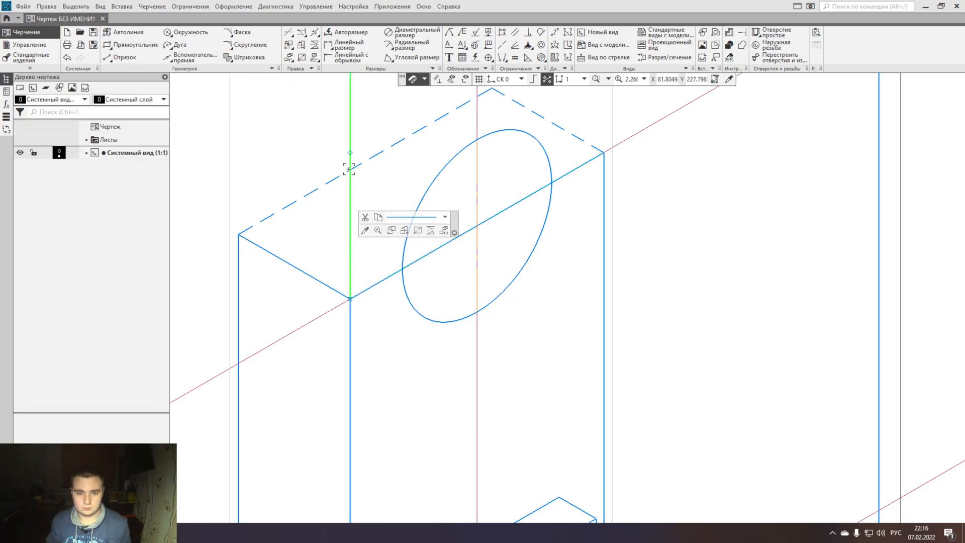
click(476, 226)
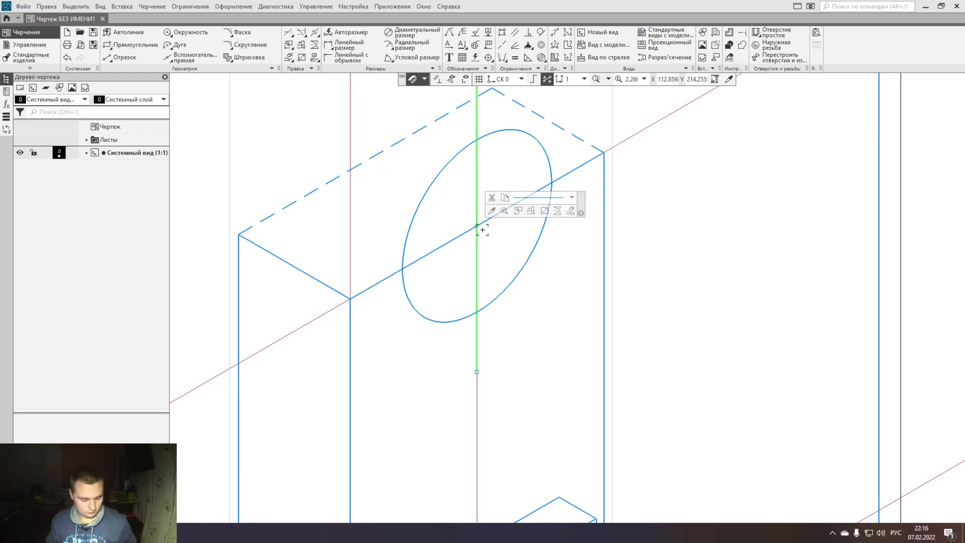
- Copy the 68 mm vertical segment by its midpoint to the ends of the 68 mm sloping segment
key(ctrl+c)
click(476, 226)
key(ctrl+v)
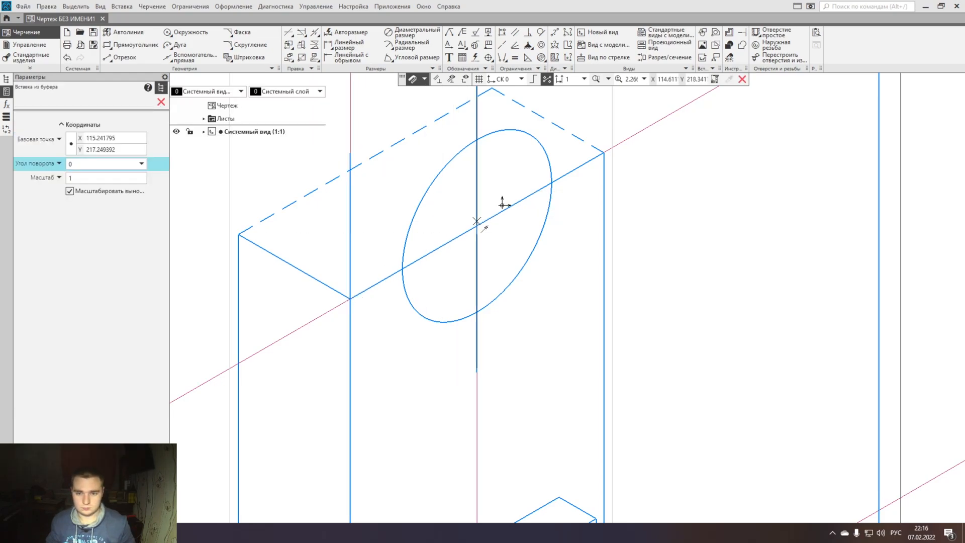
click(605, 155)
- Copy the 68 mm sloping segment by its midpoint to both ends of the central vertical segment and delete the lower copy
click(477, 224)
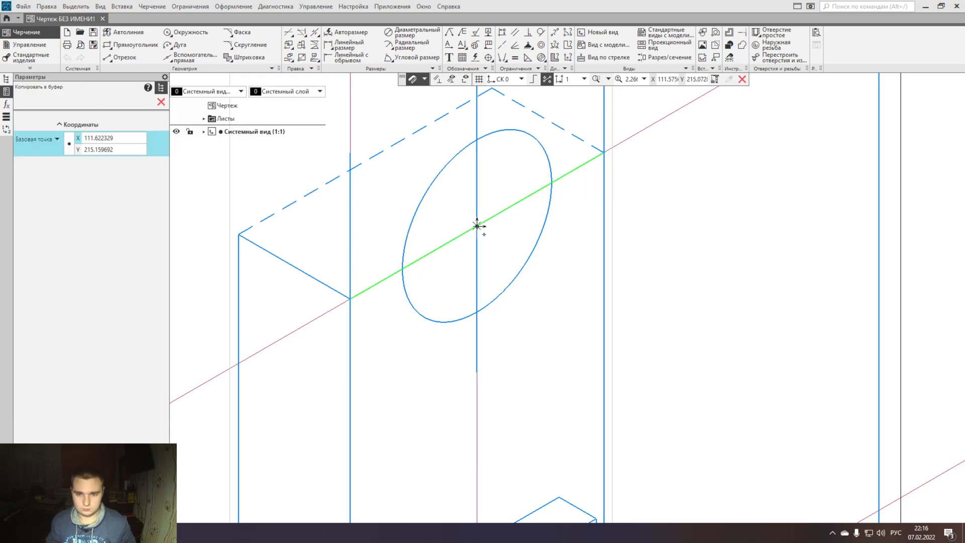
scroll(478, 225, down, 3)
key(ctrl+v)
scroll(478, 160, up, 3)
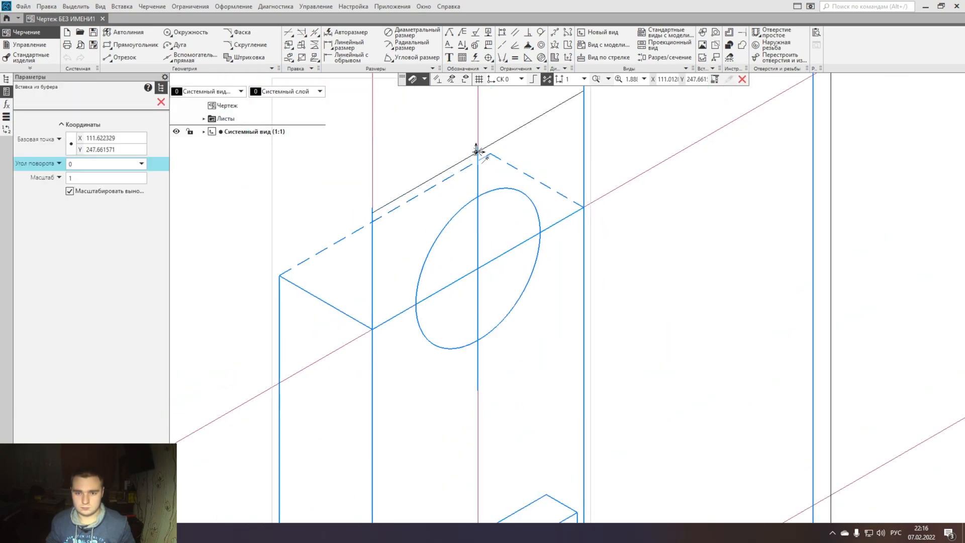
click(477, 390)
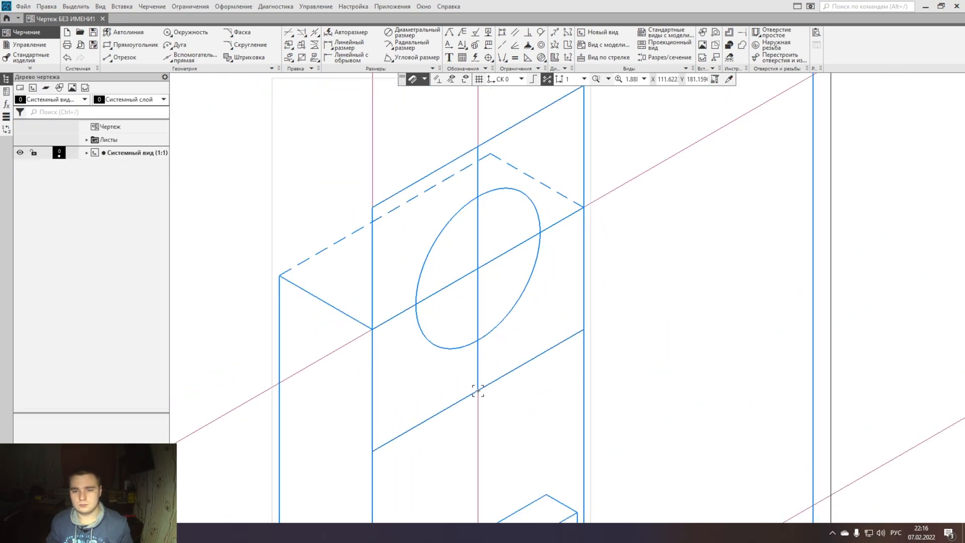
click(531, 361)
key(Delete)
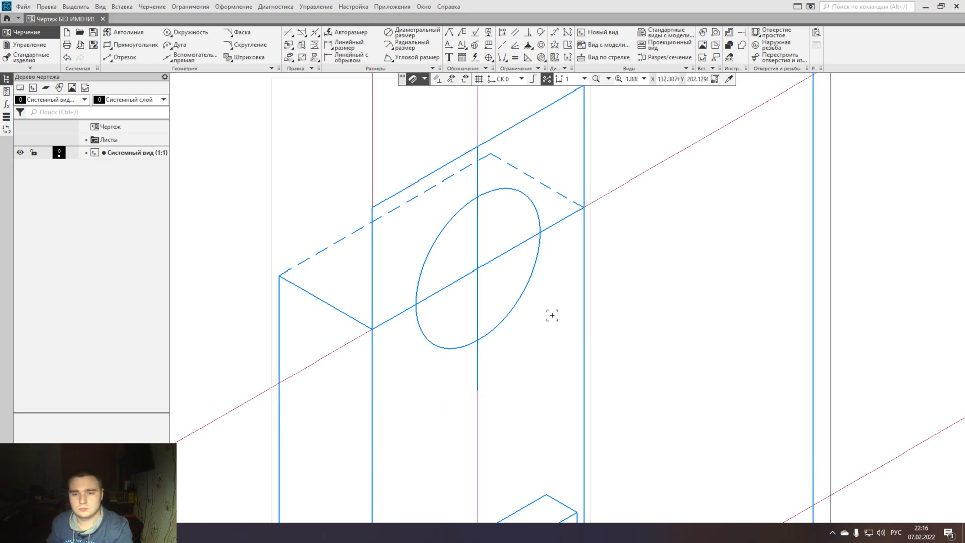
- Draw an ellipse by three parallelogram vertices, using the corners of the 68 mm parallelogram around the 40 mm ellipse
scroll(551, 317, up, 1)
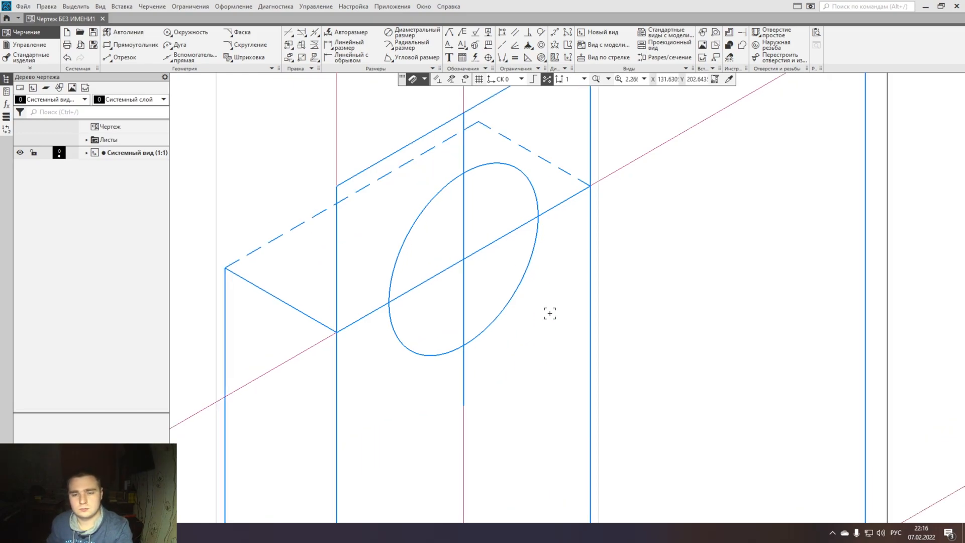
click(271, 67)
click(261, 71)
click(80, 102)
click(337, 186)
middle_drag(340, 205, 271, 270)
click(520, 106)
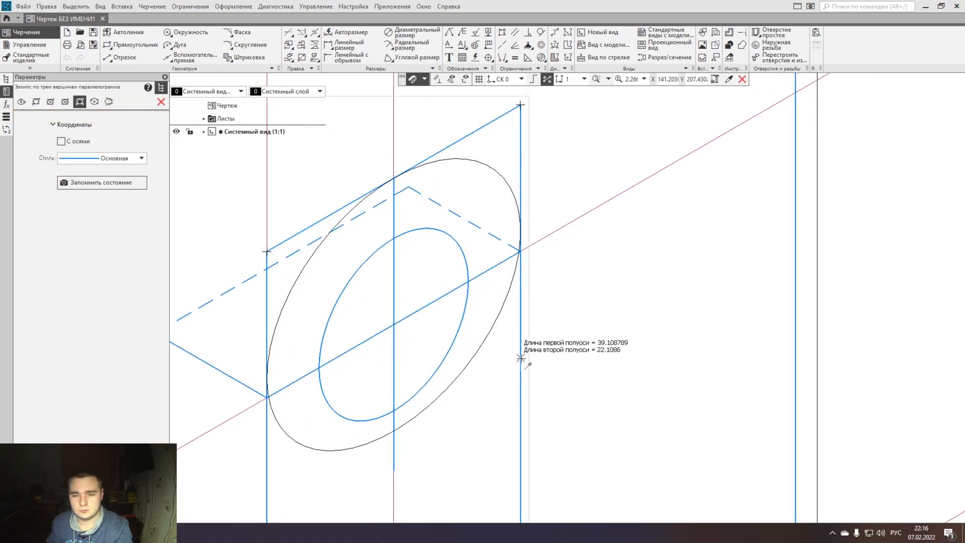
click(521, 398)
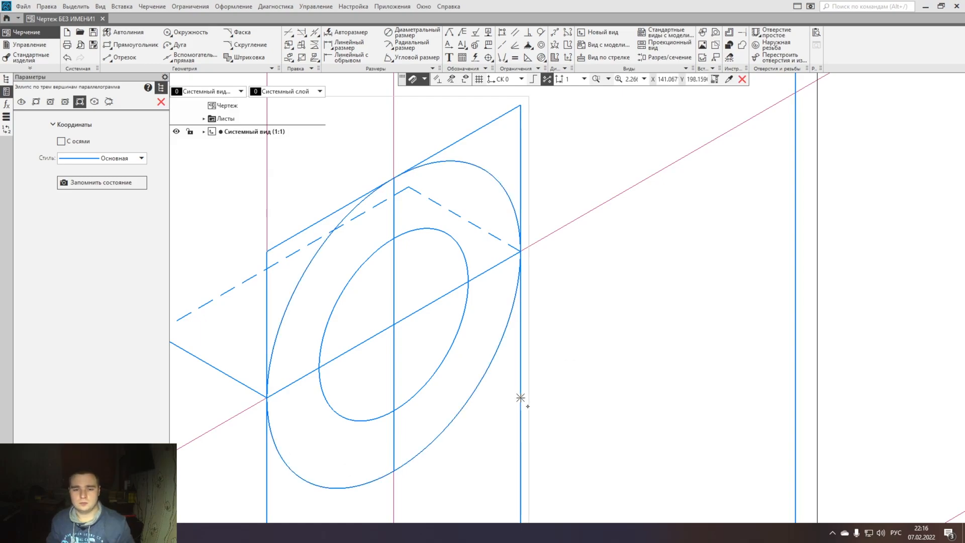
key(Escape)
- Trim away the lower half of the large ellipse and remove the leftover auxiliary lines of the 68 mm parallelogram
click(289, 34)
click(291, 464)
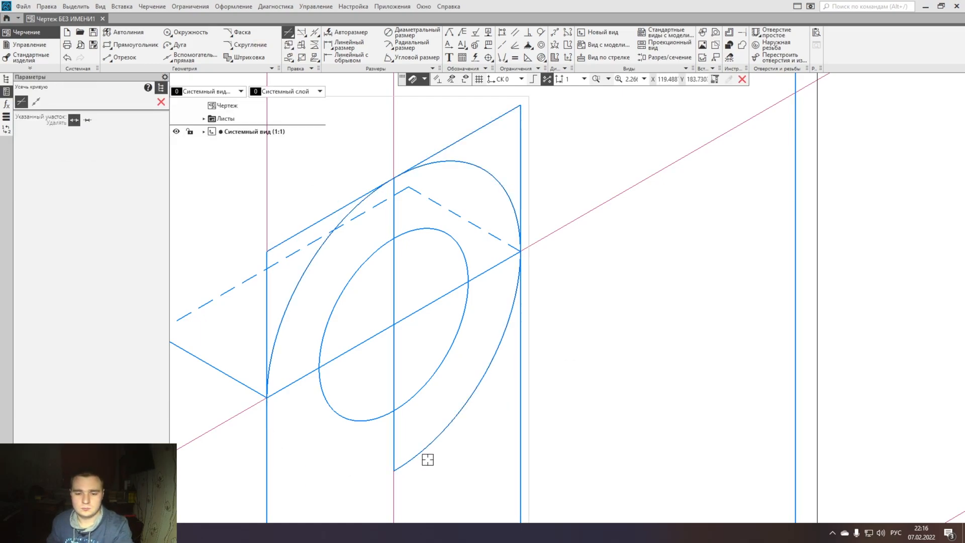
click(523, 168)
click(489, 124)
click(309, 228)
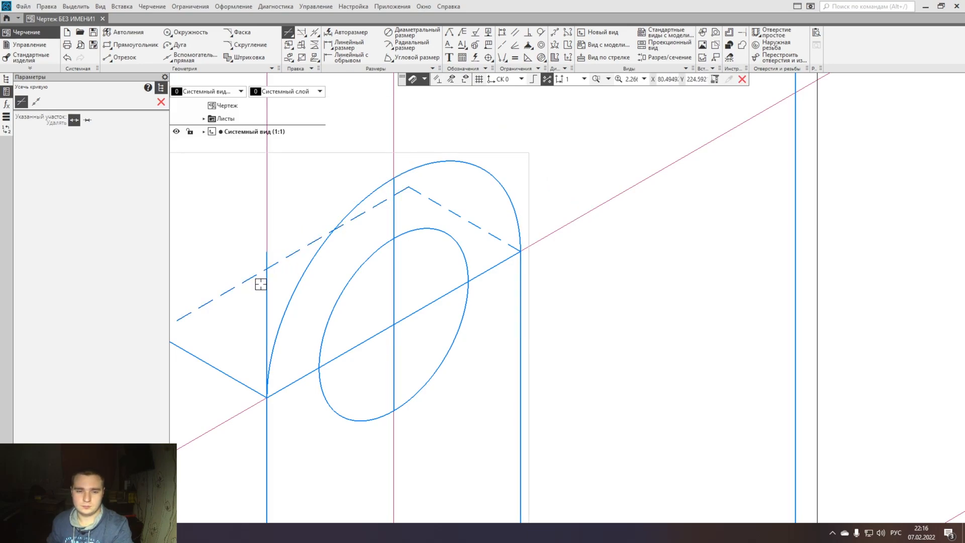
key(Escape)
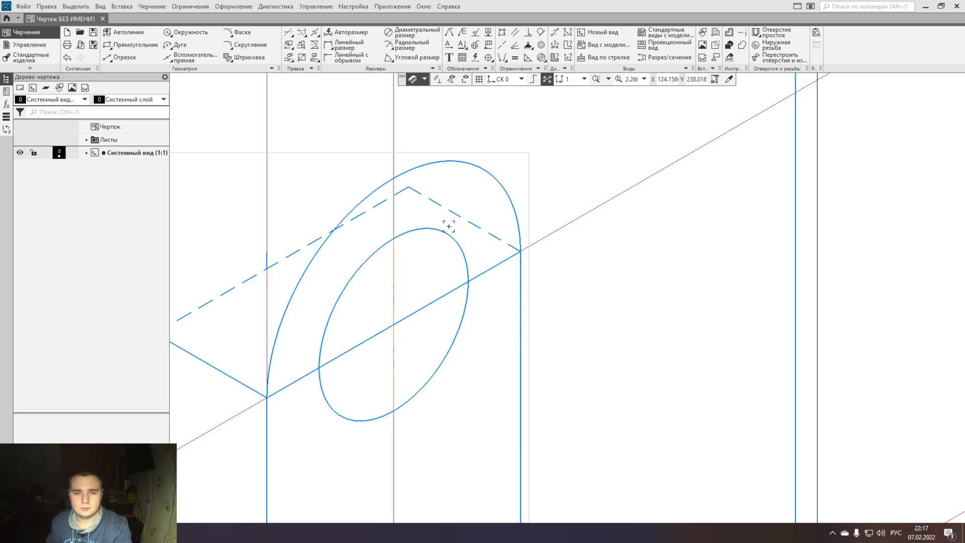
middle_drag(448, 226, 558, 236)
click(376, 269)
key(Delete)
- Copy the auxiliary line running along the prism's depth so that it passes through the upper ellipse's centre
click(392, 325)
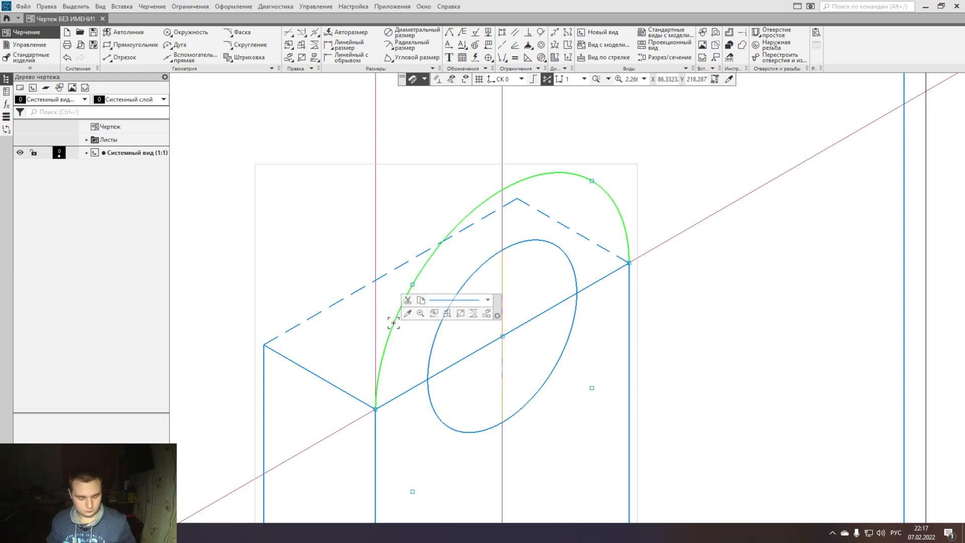
scroll(509, 344, down, 6)
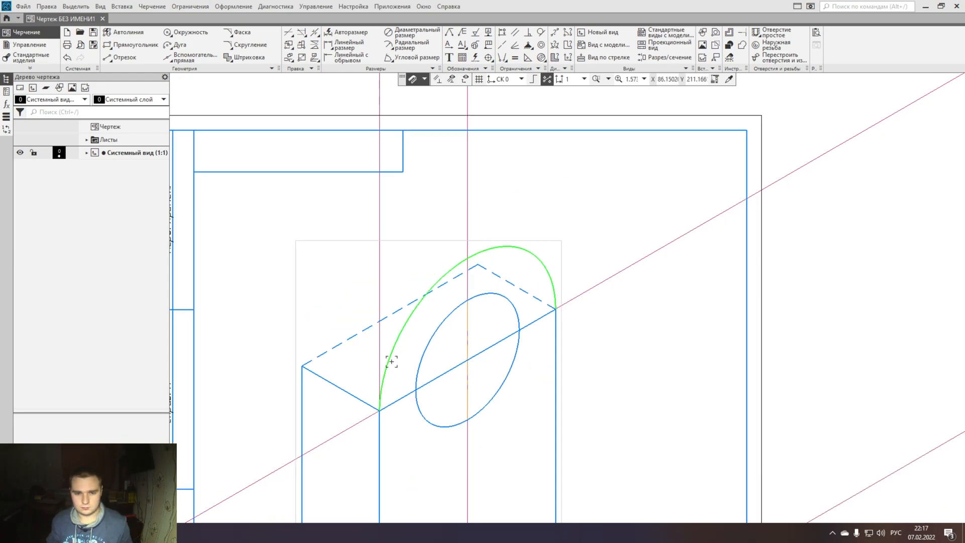
click(365, 396)
key(ctrl+c)
key(ctrl+v)
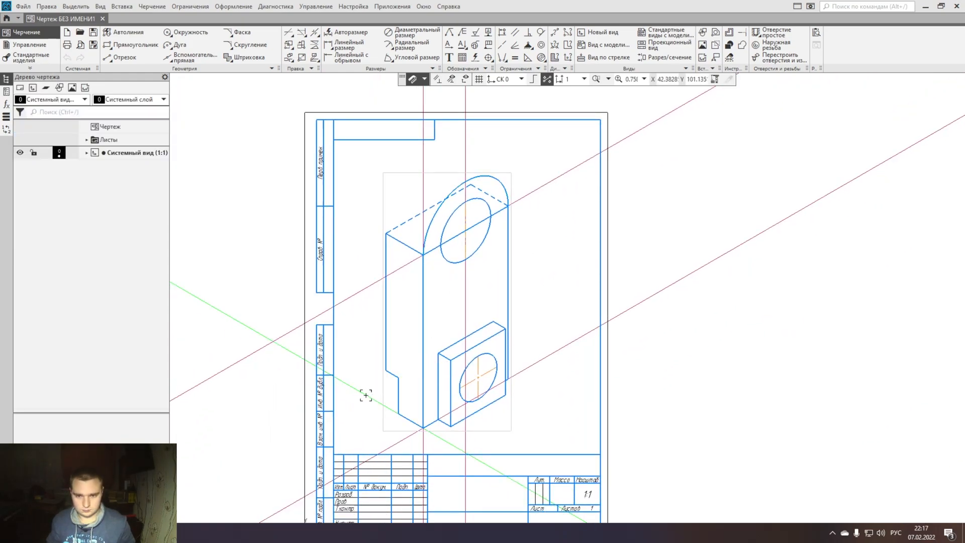
click(465, 231)
- Copy the half-ellipse by its centre to the midpoint of the dashed back edge and delete the auxiliary line through the centre
scroll(454, 211, up, 6)
click(419, 190)
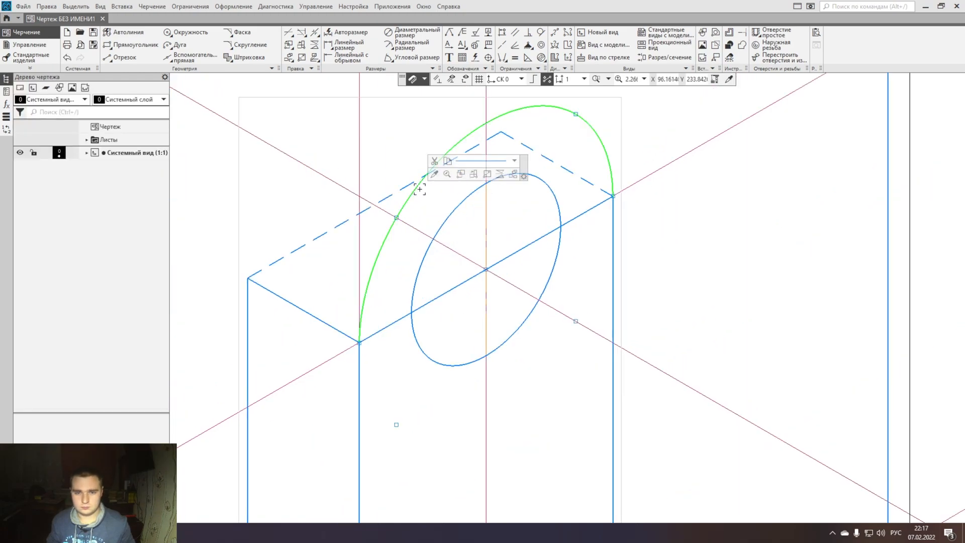
key(ctrl+c)
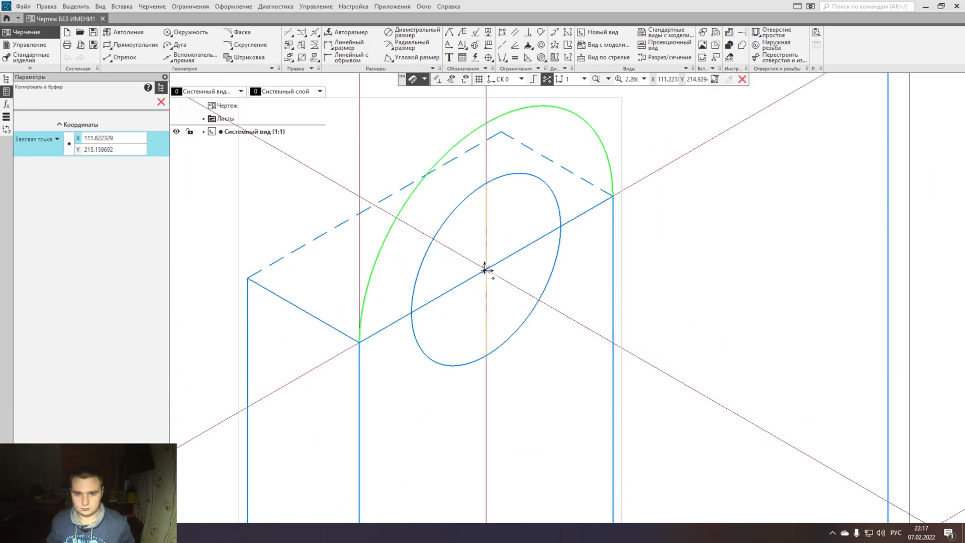
click(486, 270)
key(ctrl+v)
middle_drag(387, 215, 422, 278)
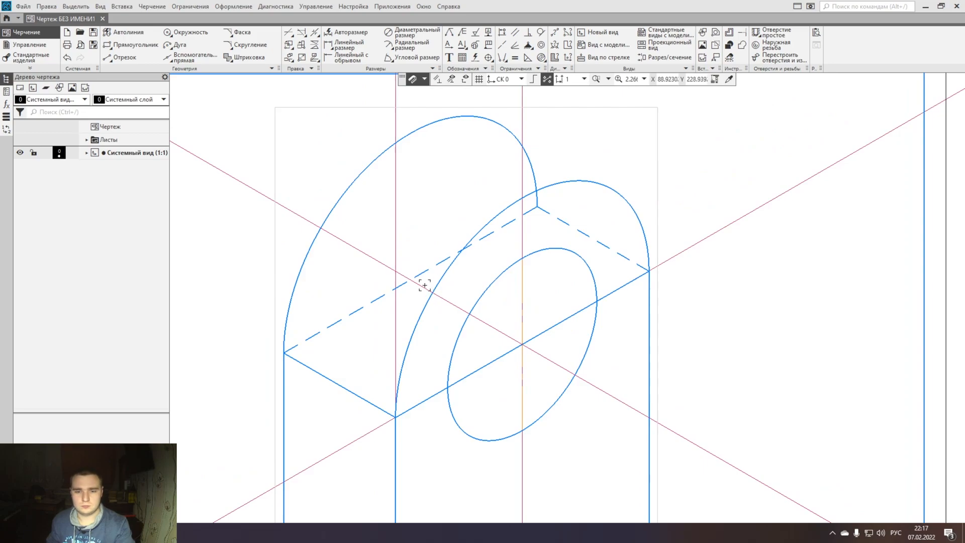
click(421, 277)
key(Delete)
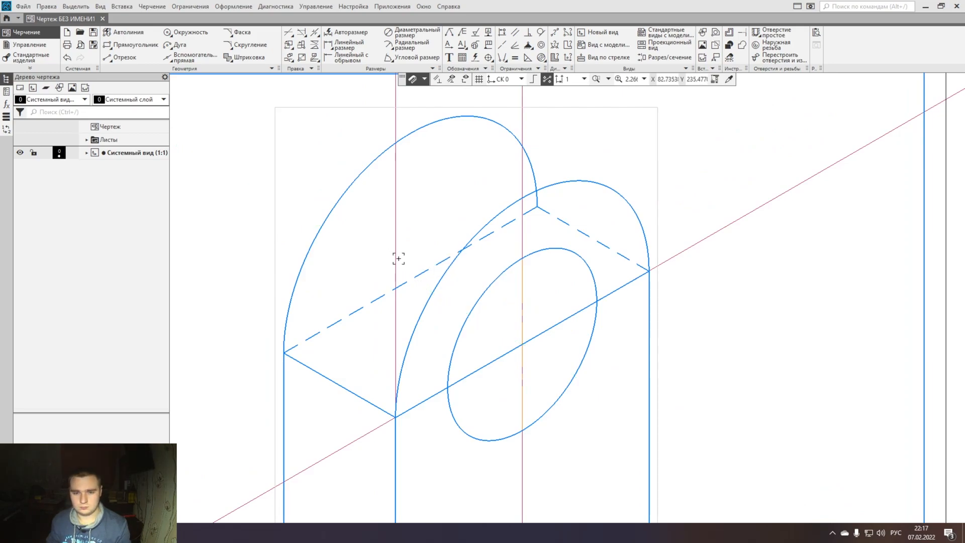
- Paste the depth-direction auxiliary line so that it touches the tops of the front and back half-ellipses
key(ctrl+v)
scroll(399, 258, down, 5)
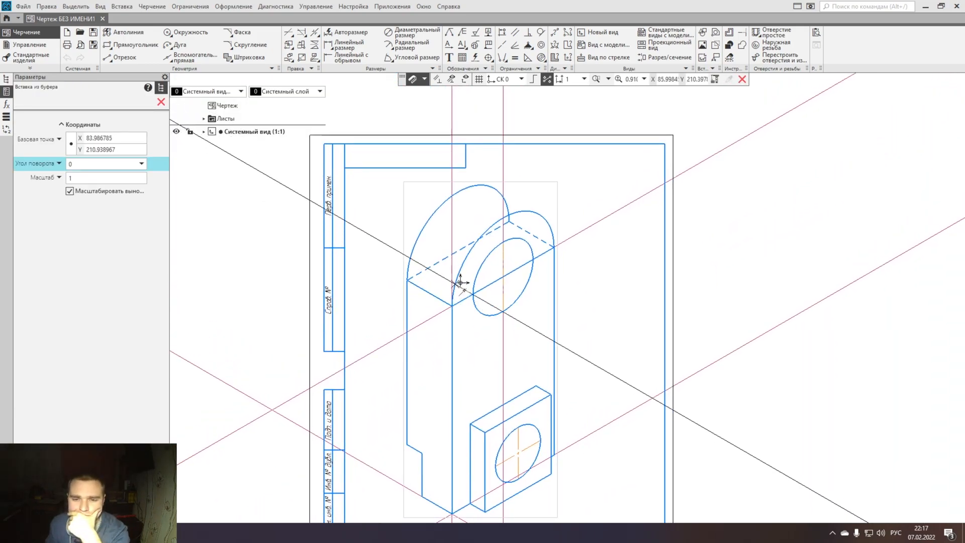
scroll(502, 211, up, 6)
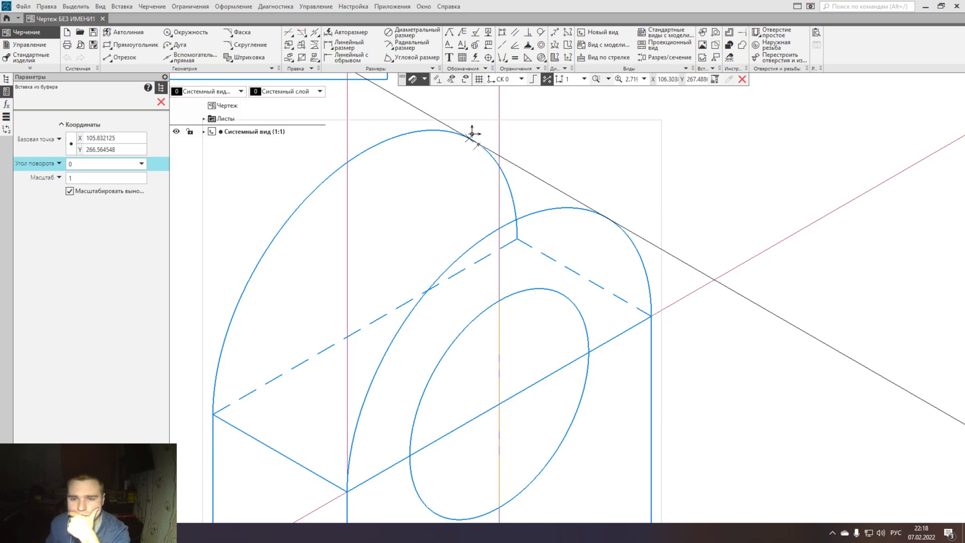
middle_drag(476, 134, 455, 209)
scroll(455, 210, up, 3)
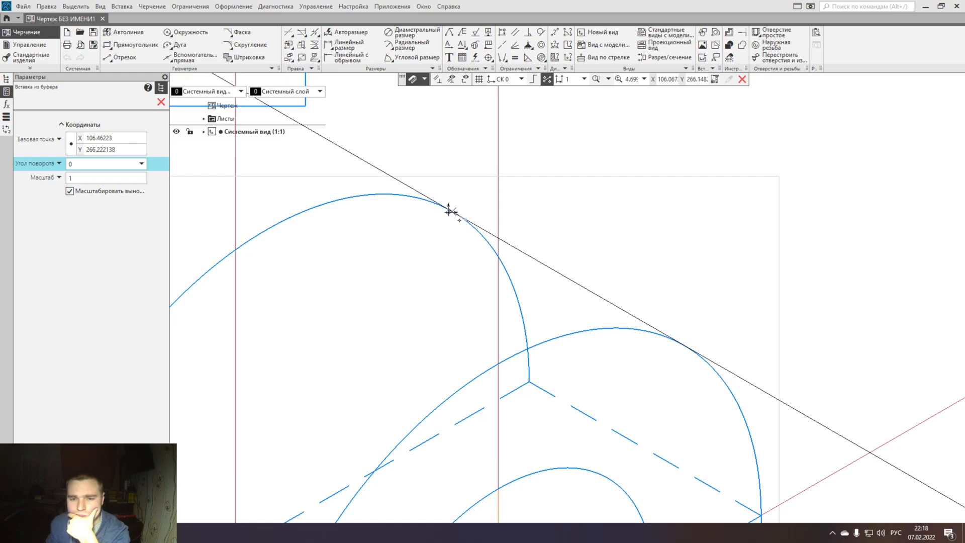
click(453, 212)
key(Escape)
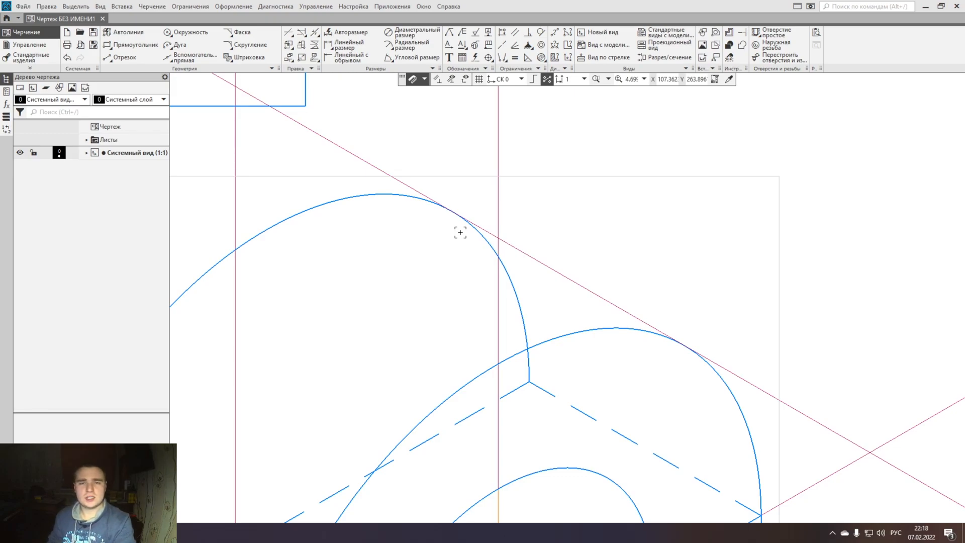
- Examine where the depth-direction auxiliary line touches the tops of the back and front half-ellipses
scroll(463, 244, down, 4)
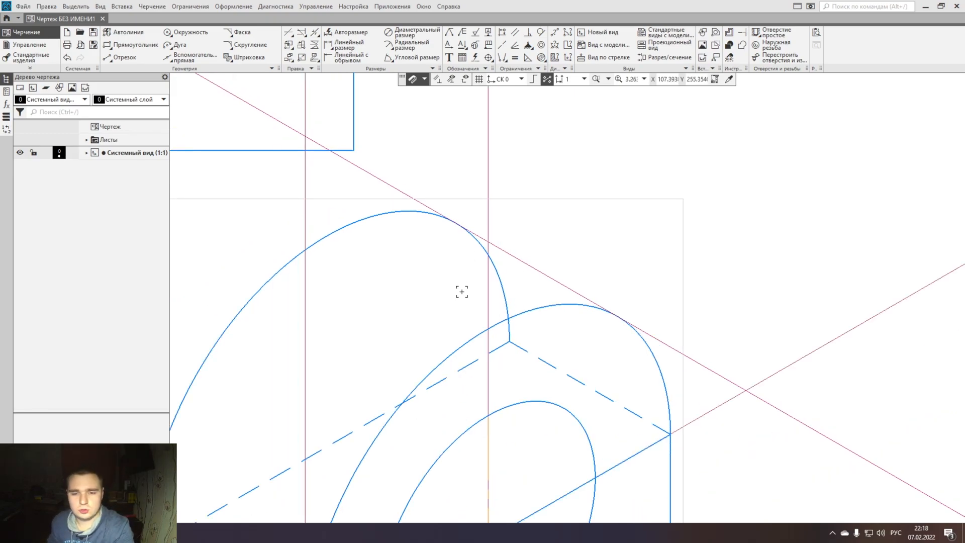
middle_drag(432, 276, 392, 340)
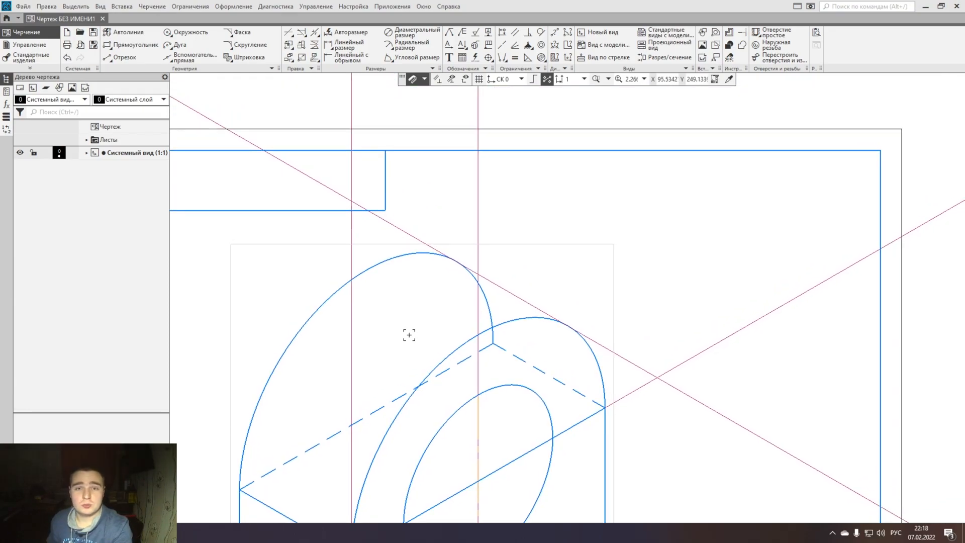
scroll(409, 337, down, 3)
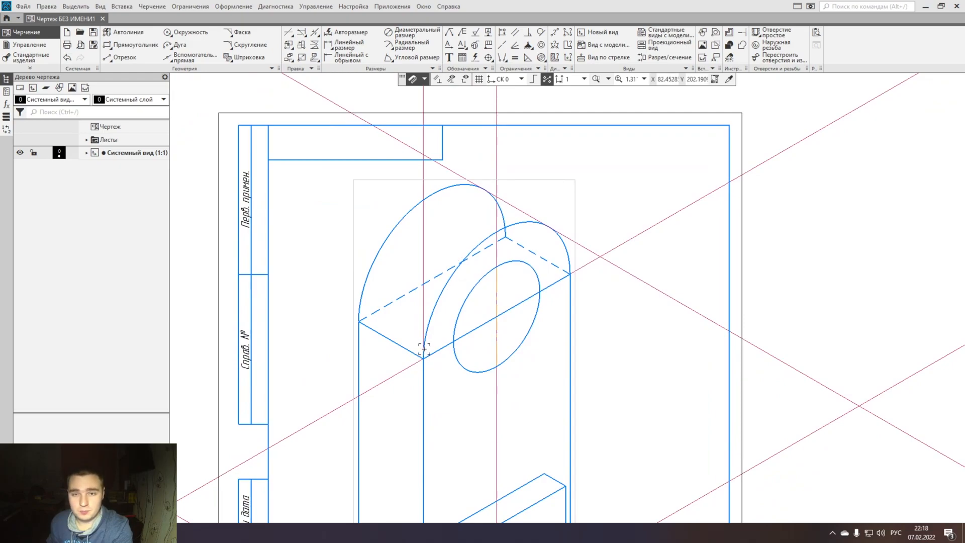
scroll(422, 349, down, 4)
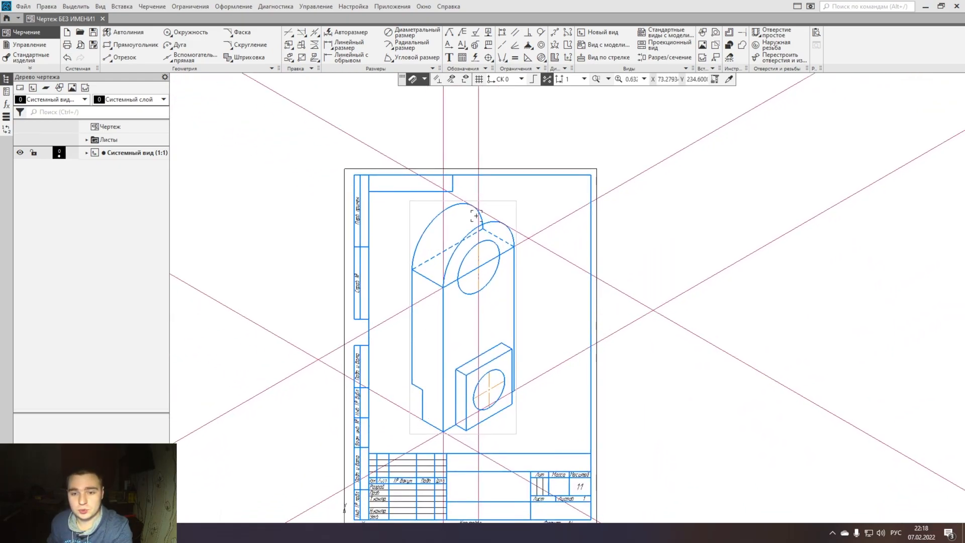
scroll(477, 337, up, 10)
mouse_move(478, 357)
middle_down()
mouse_move(452, 345)
mouse_move(391, 260)
middle_up()
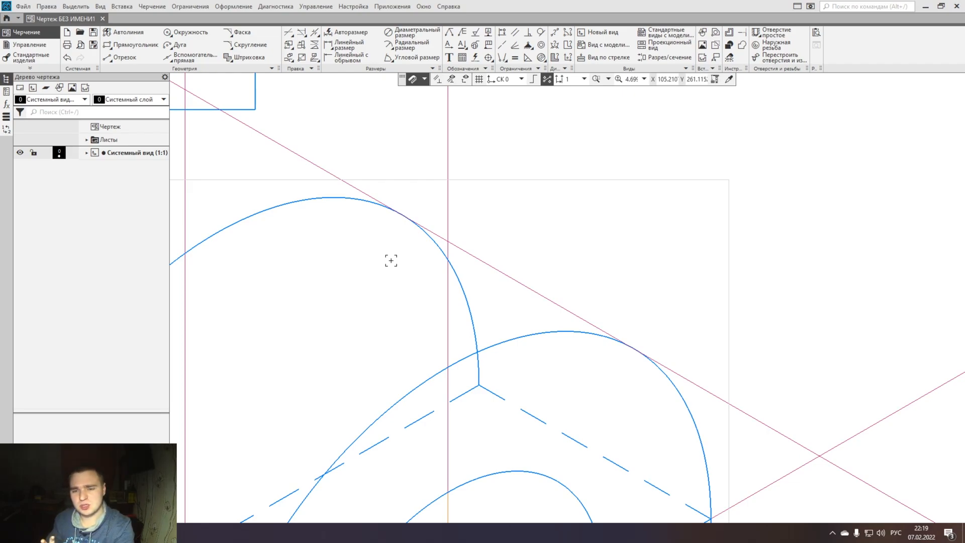
scroll(400, 202, up, 2)
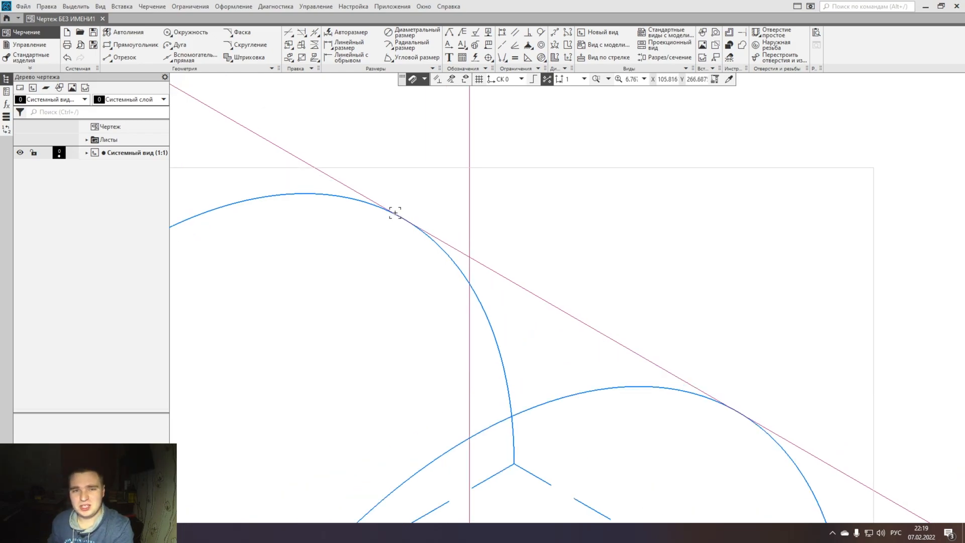
scroll(396, 211, up, 5)
scroll(388, 211, down, 6)
scroll(385, 218, down, 2)
scroll(506, 286, up, 12)
scroll(521, 284, up, 5)
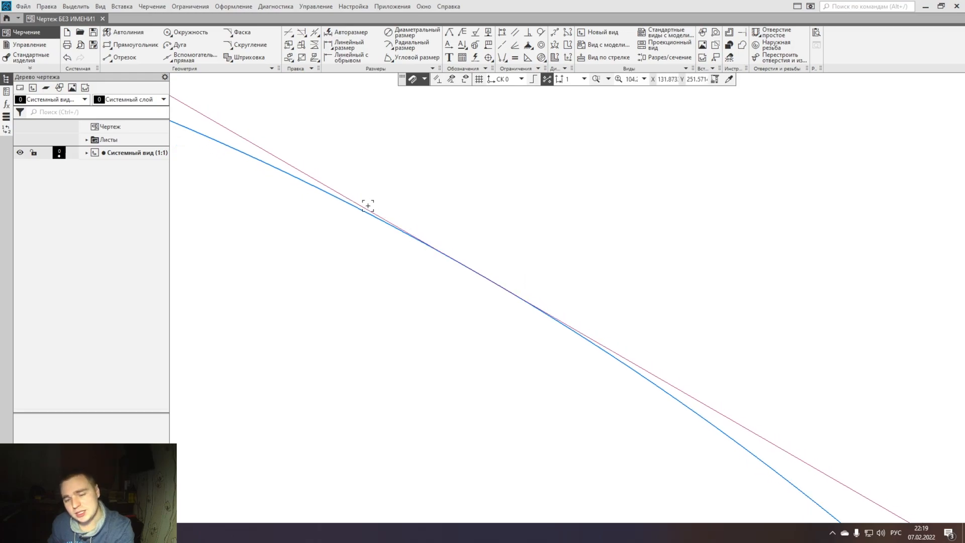
scroll(543, 314, down, 20)
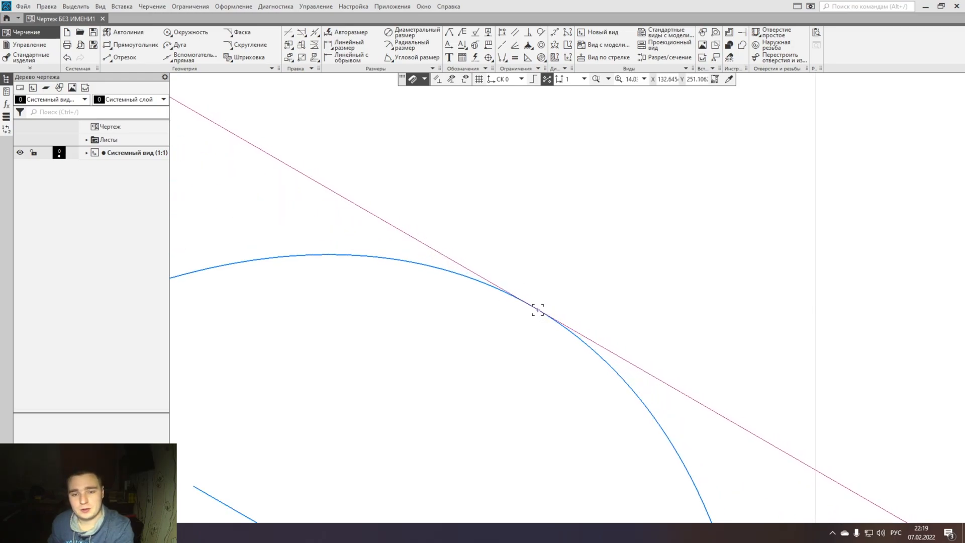
scroll(515, 315, up, 3)
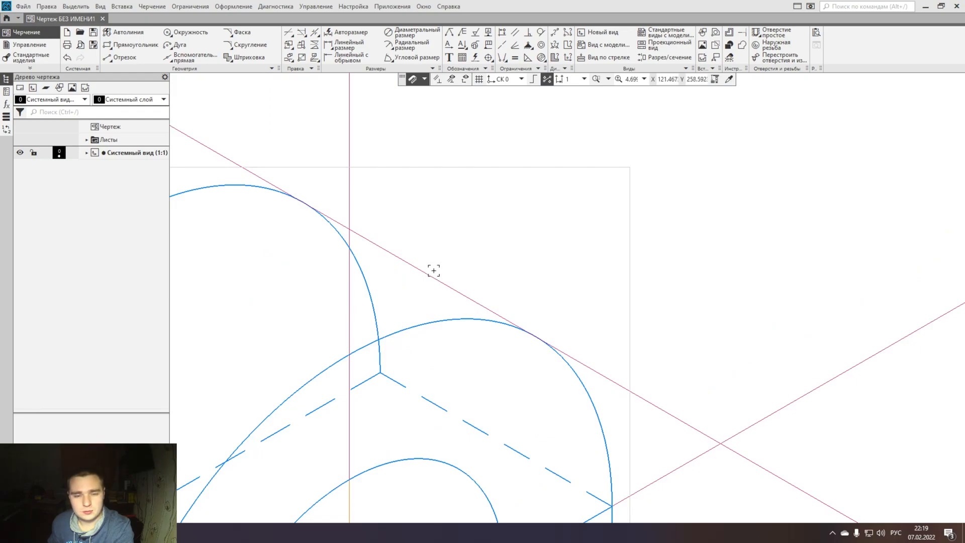
- Draw a 30 mm main-style segment at 330° between the tangent points of the back and front half-ellipses, and delete the tangent auxiliary line
scroll(478, 307, up, 2)
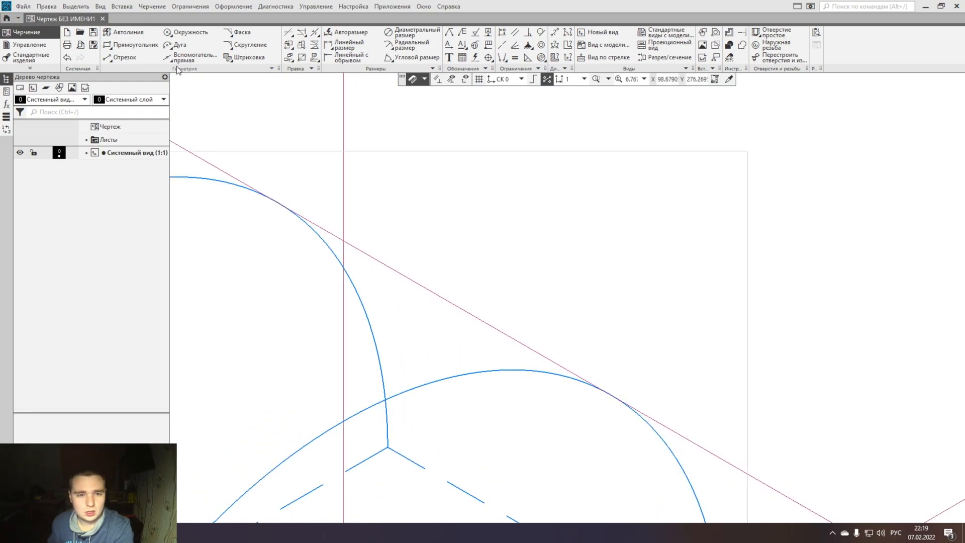
click(121, 57)
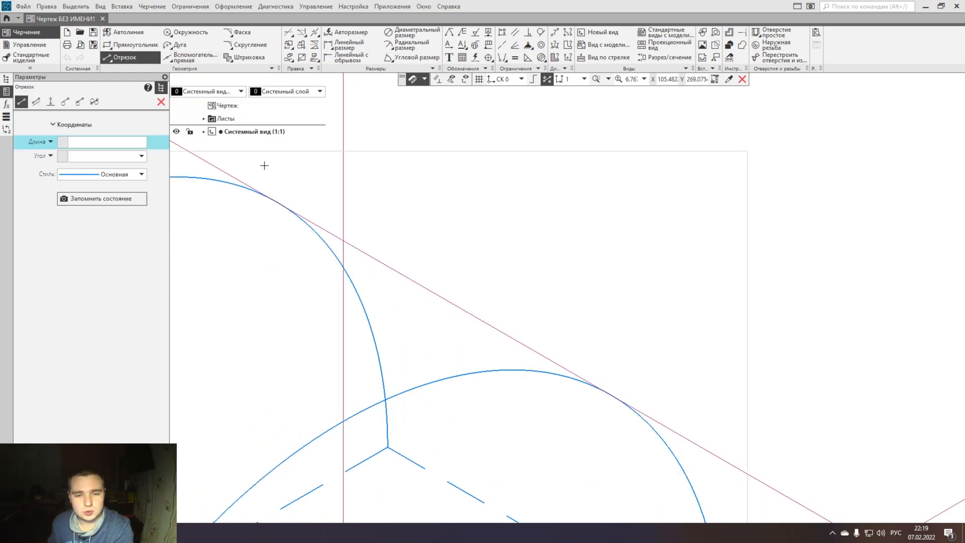
click(276, 202)
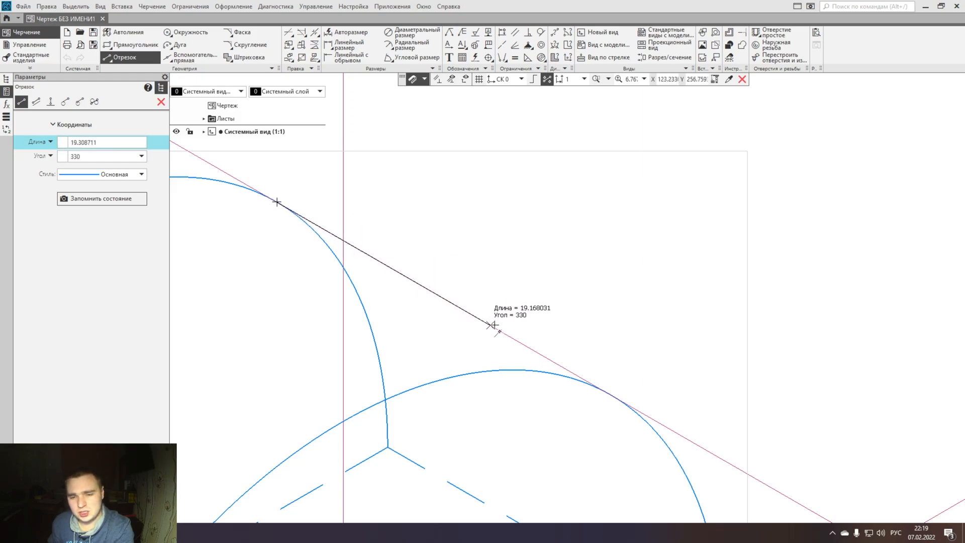
click(611, 395)
key(Escape)
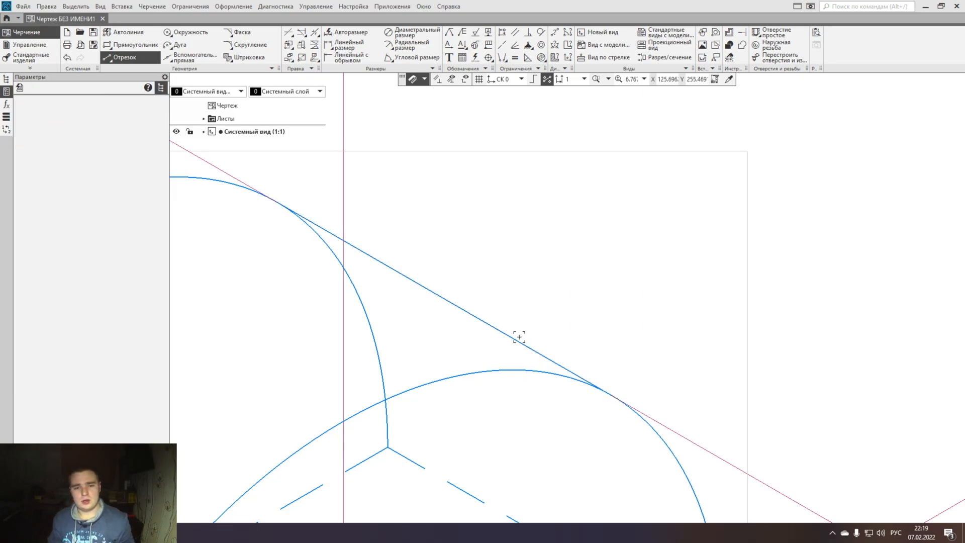
middle_drag(530, 284, 626, 260)
click(316, 146)
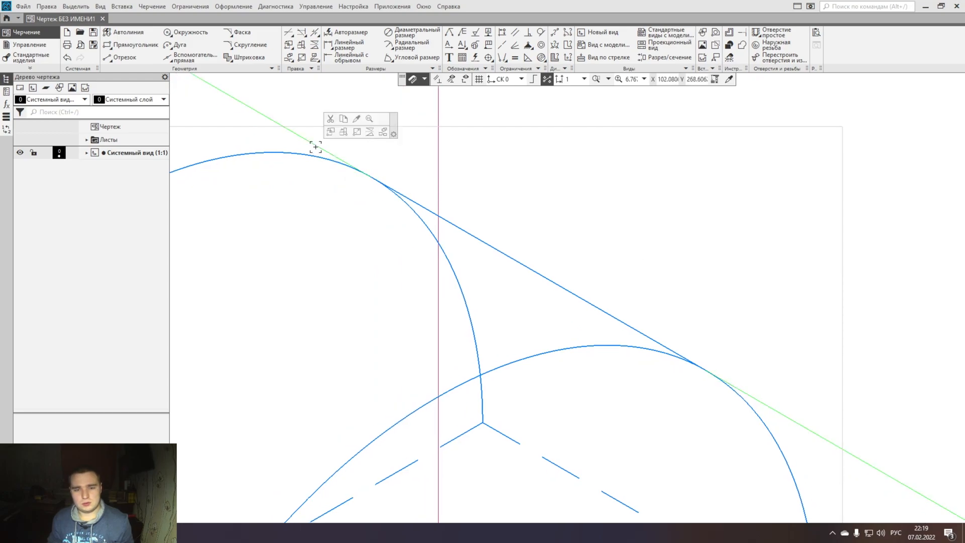
key(Delete)
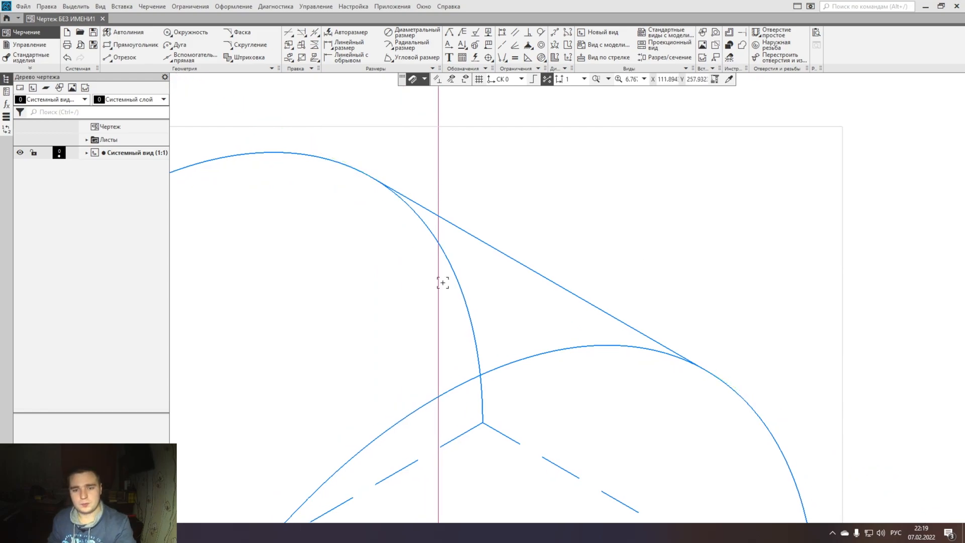
- Trim away the hidden part of the back half-ellipse below the tangent segment and both dashed edges of the prism's top
click(288, 32)
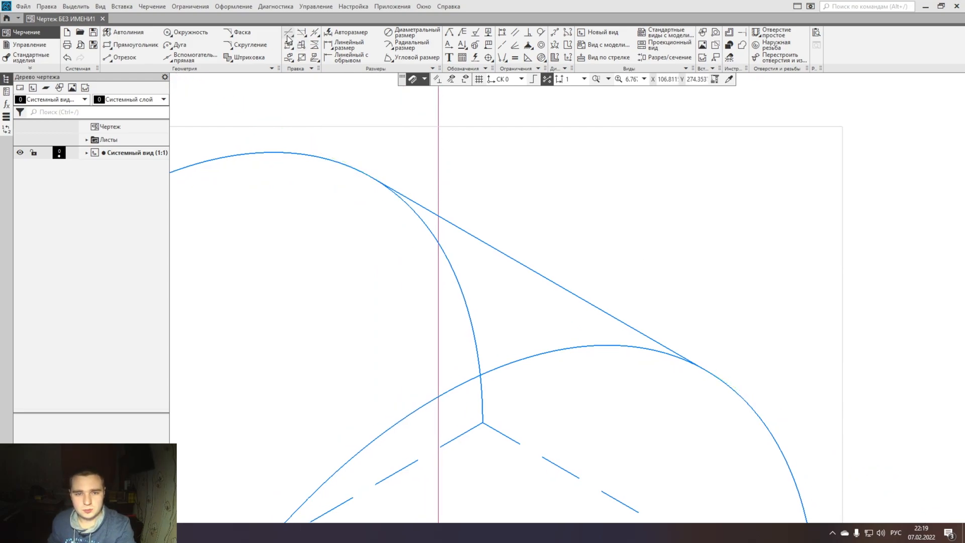
click(410, 210)
click(451, 267)
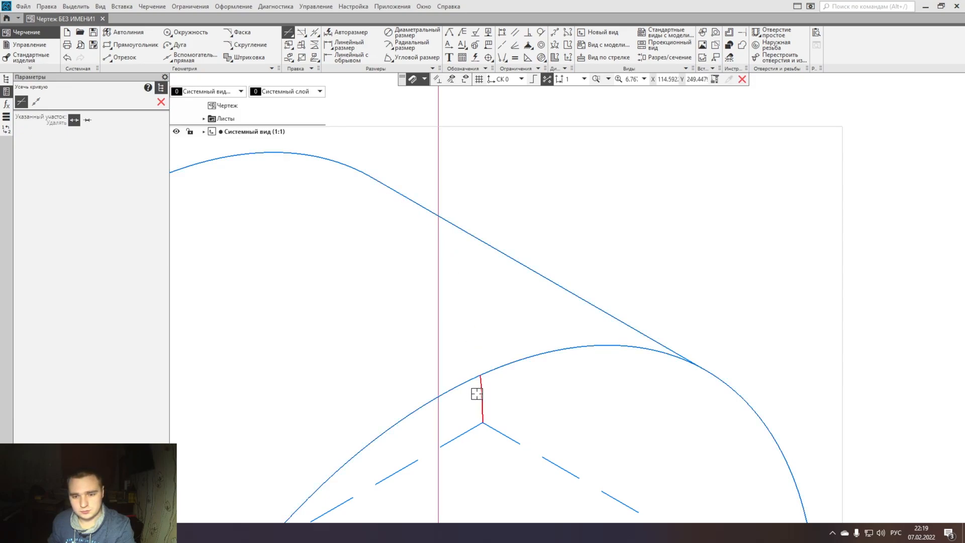
scroll(485, 395, down, 3)
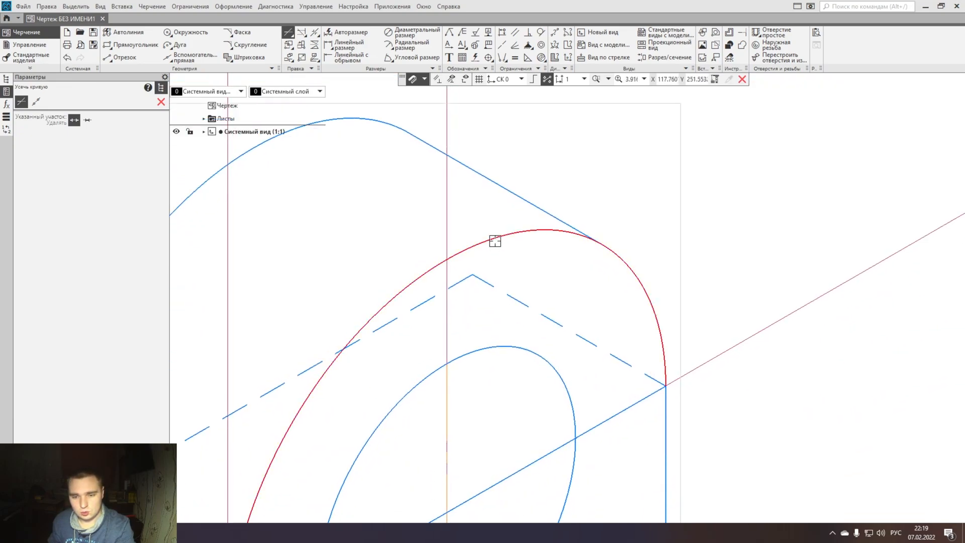
click(483, 283)
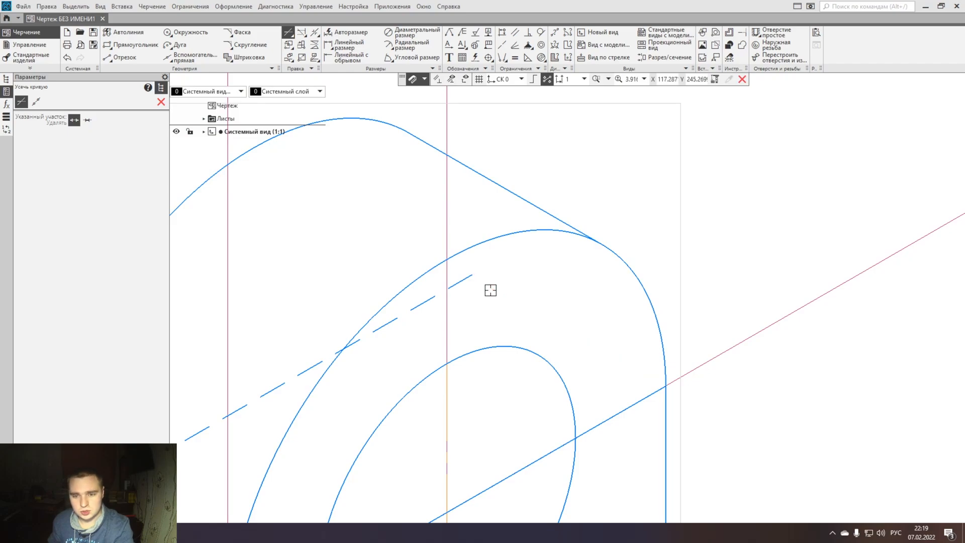
click(422, 307)
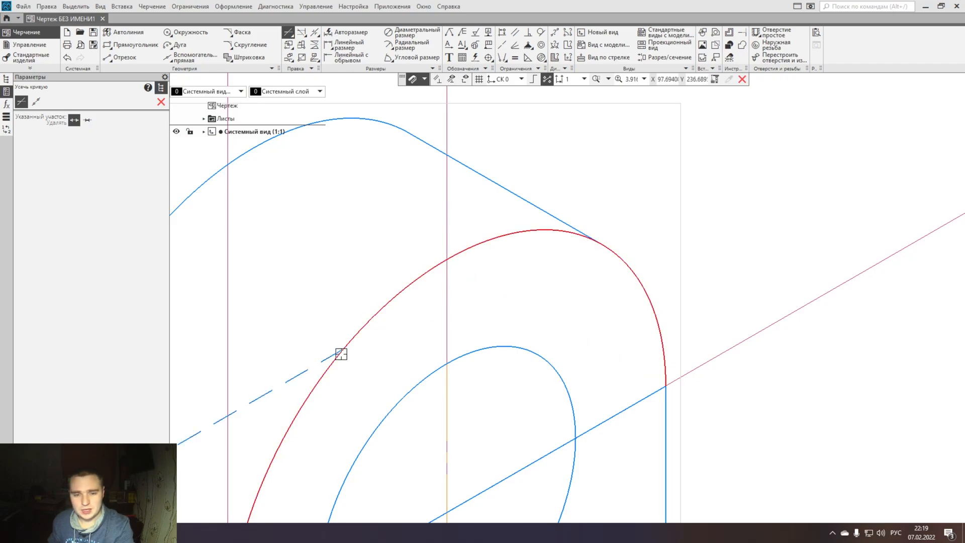
click(306, 370)
mouse_move(322, 333)
middle_down()
mouse_move(380, 285)
mouse_move(456, 255)
middle_up()
click(376, 323)
scroll(359, 333, down, 3)
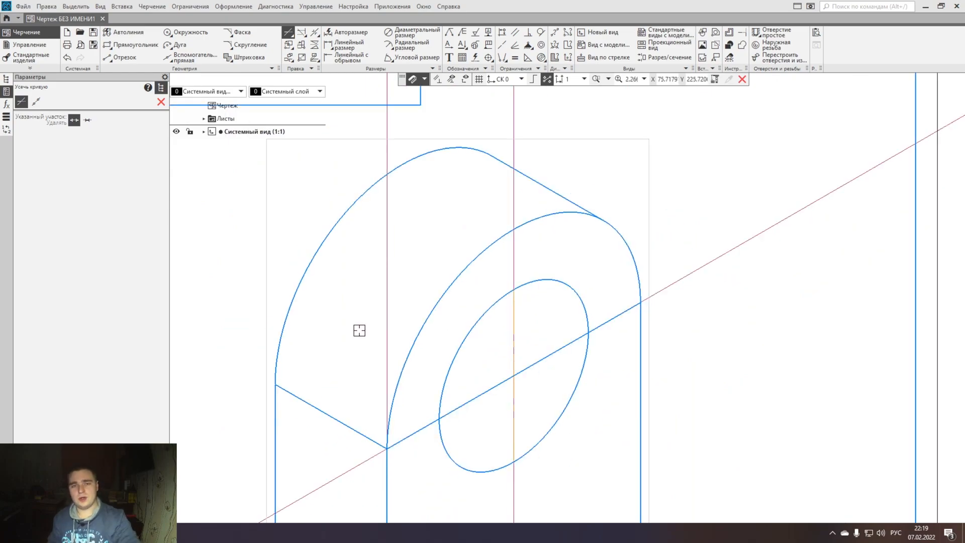
mouse_move(382, 304)
middle_down()
mouse_move(366, 308)
mouse_move(390, 282)
middle_up()
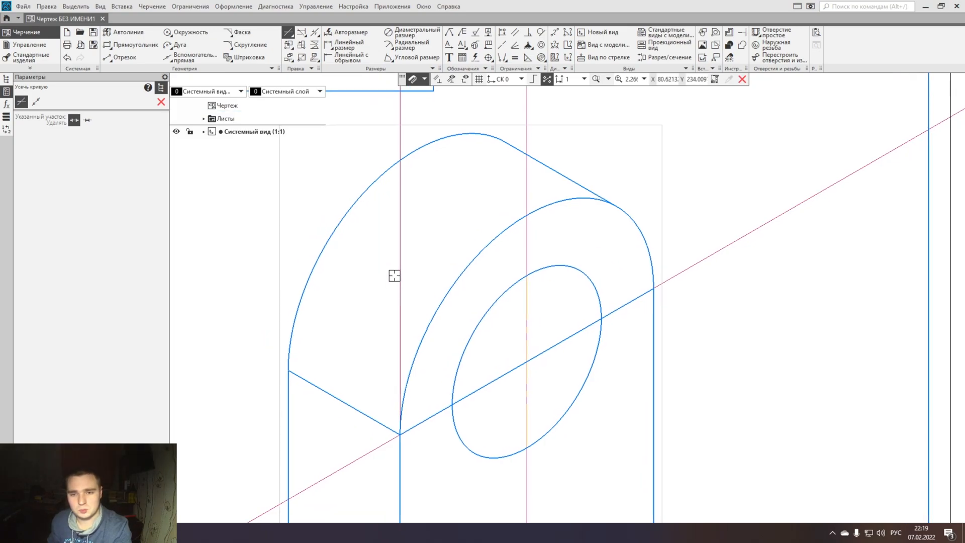
- Preview a hatch on the curved surface between the two half-ellipses to check that its contour is closed
click(260, 58)
click(361, 261)
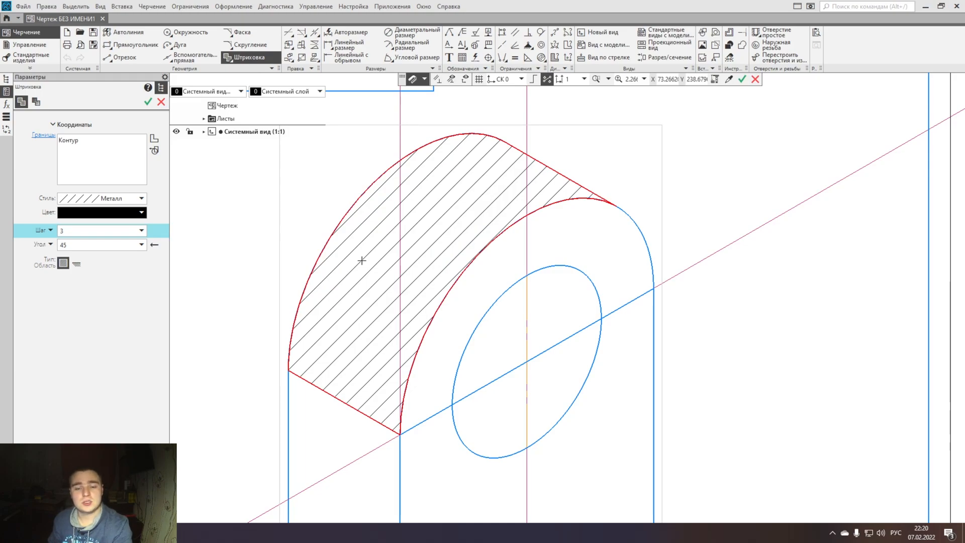
scroll(577, 187, up, 15)
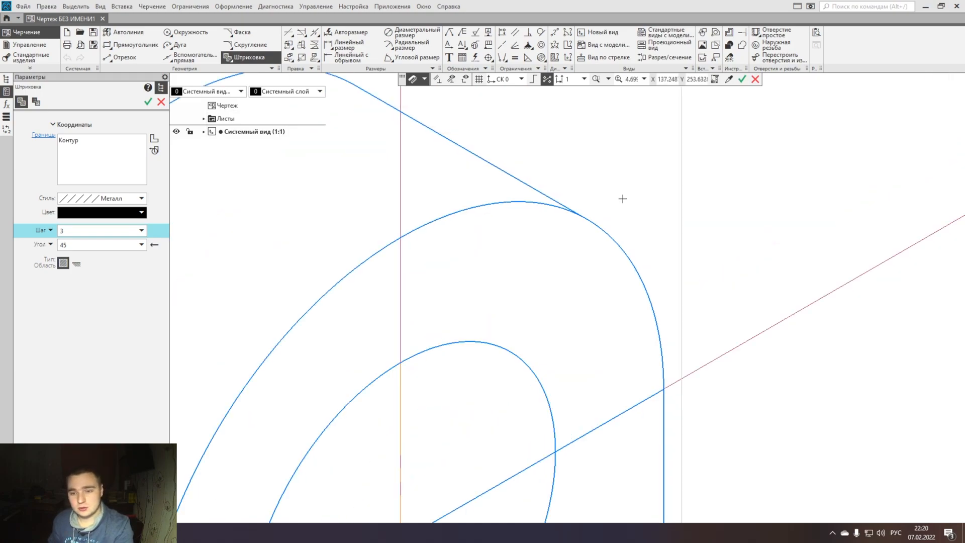
scroll(653, 302, up, 4)
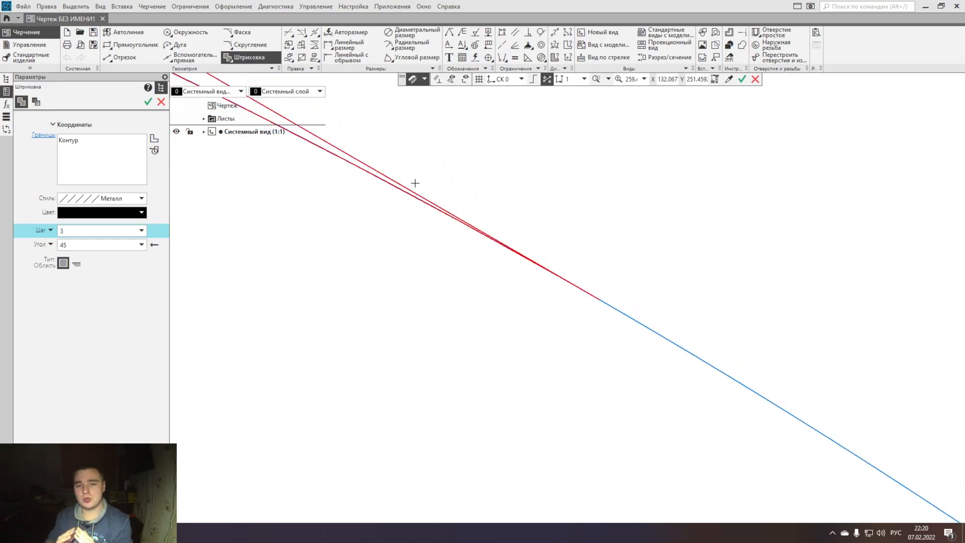
click(161, 102)
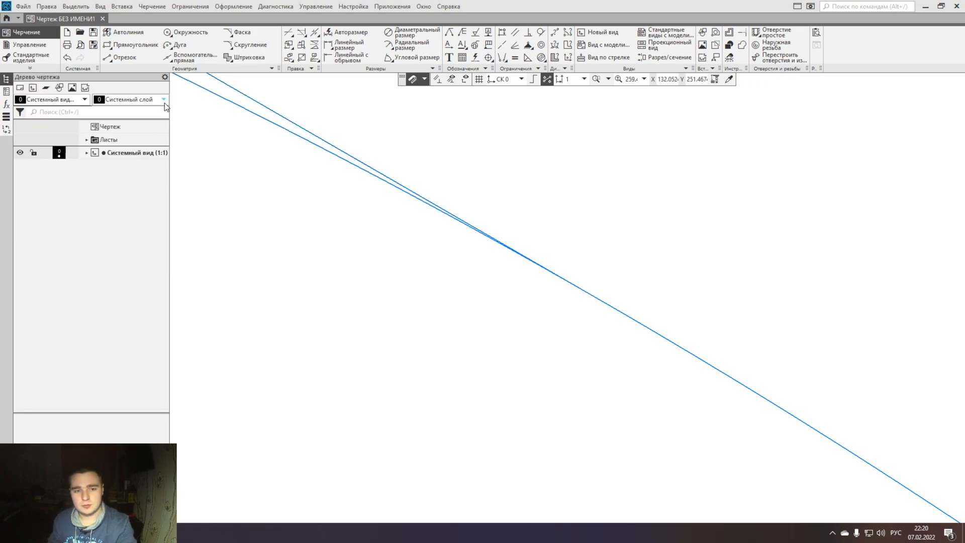
- Move the tangent segment's front end slightly off the front half-ellipse to open a gap in the contour
scroll(427, 194, down, 2)
middle_drag(411, 201, 367, 276)
click(339, 272)
drag(489, 355, 562, 224)
scroll(549, 327, down, 5)
scroll(549, 327, down, 15)
scroll(607, 295, down, 3)
click(682, 266)
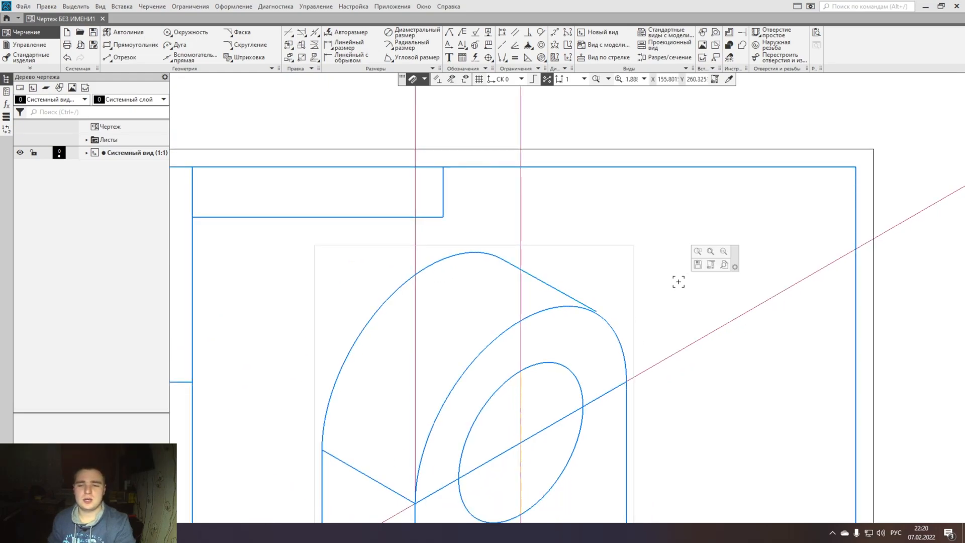
scroll(614, 323, up, 7)
scroll(594, 304, up, 4)
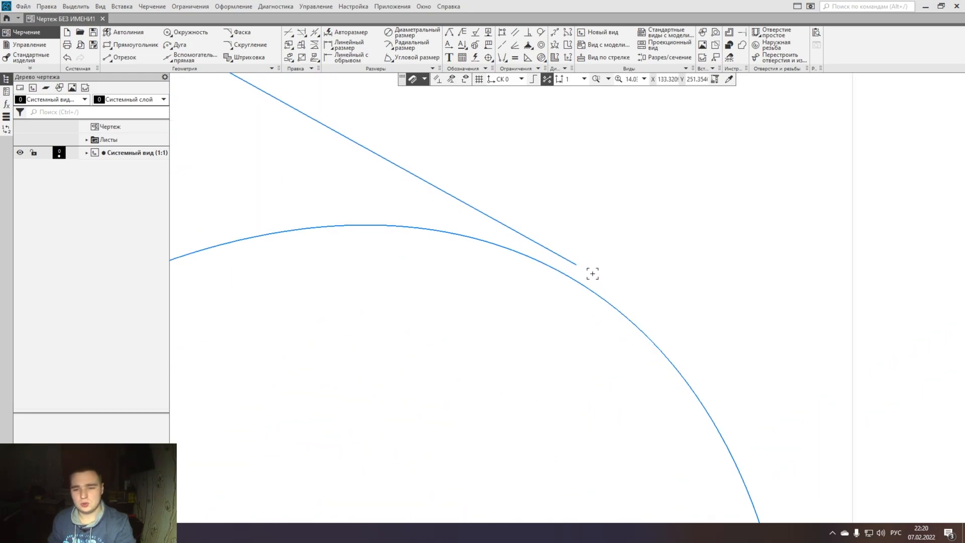
scroll(568, 283, down, 10)
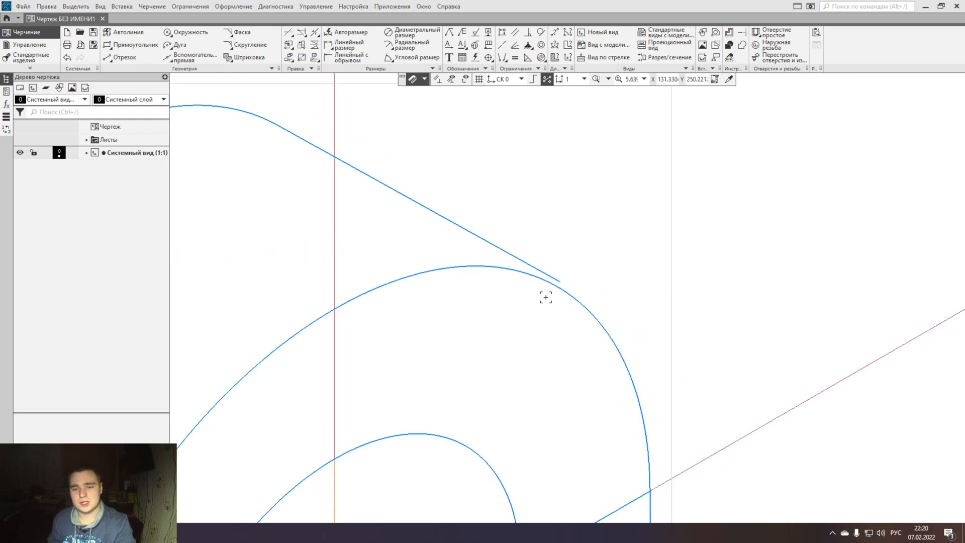
- Try the Hatch command on the opened contour, and undo the move of the tangent segment's end
click(244, 59)
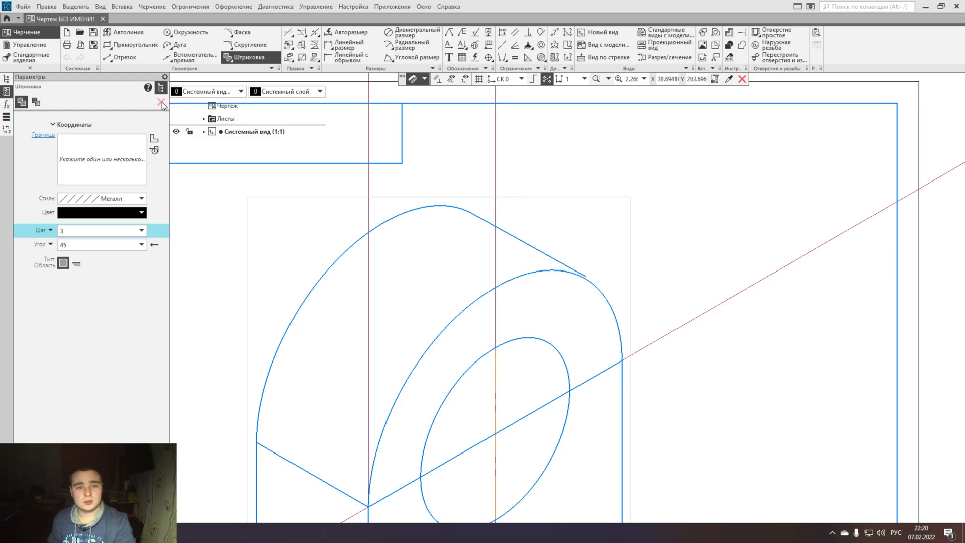
click(160, 102)
key(ctrl+z)
key(ctrl+z)
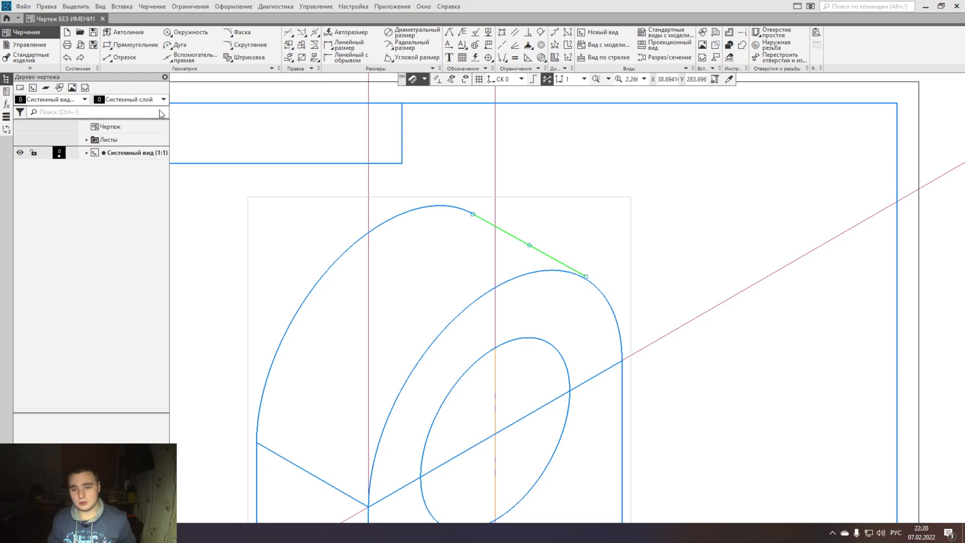
click(180, 113)
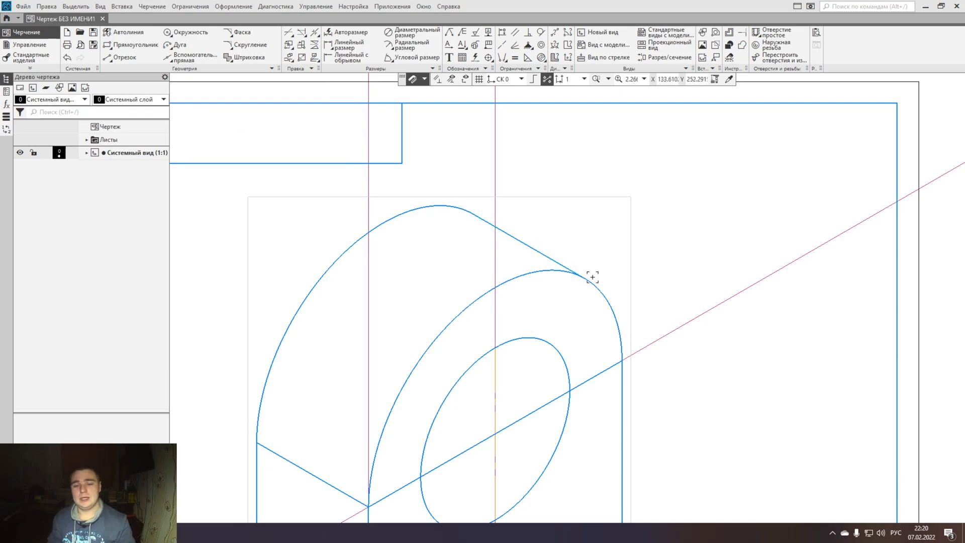
scroll(599, 273, down, 6)
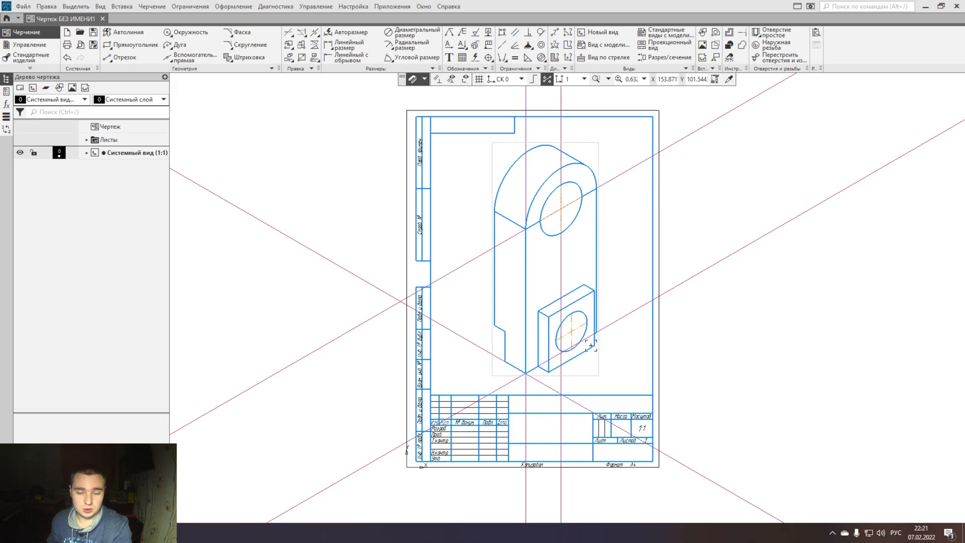
scroll(497, 317, up, 4)
mouse_move(536, 282)
middle_down()
mouse_move(501, 348)
mouse_move(486, 413)
middle_up()
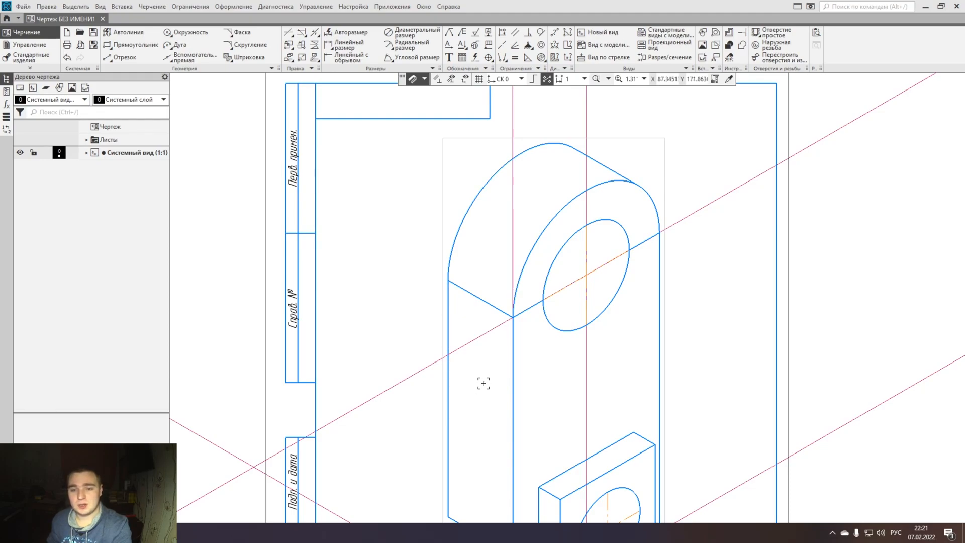
scroll(499, 332, up, 3)
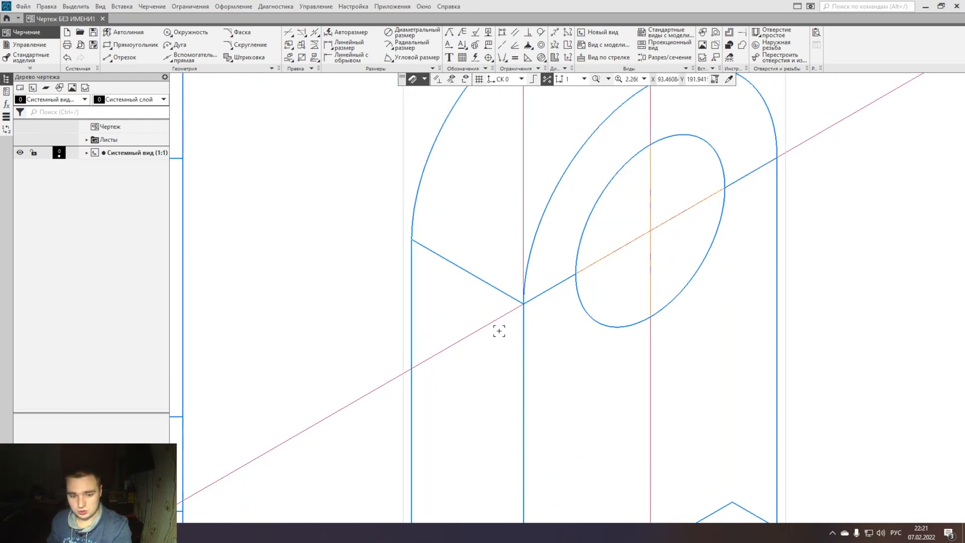
- Dimension the front block's depth parallel to its short bottom edge, and shift the dimension line clear of the part
scroll(499, 329, down, 3)
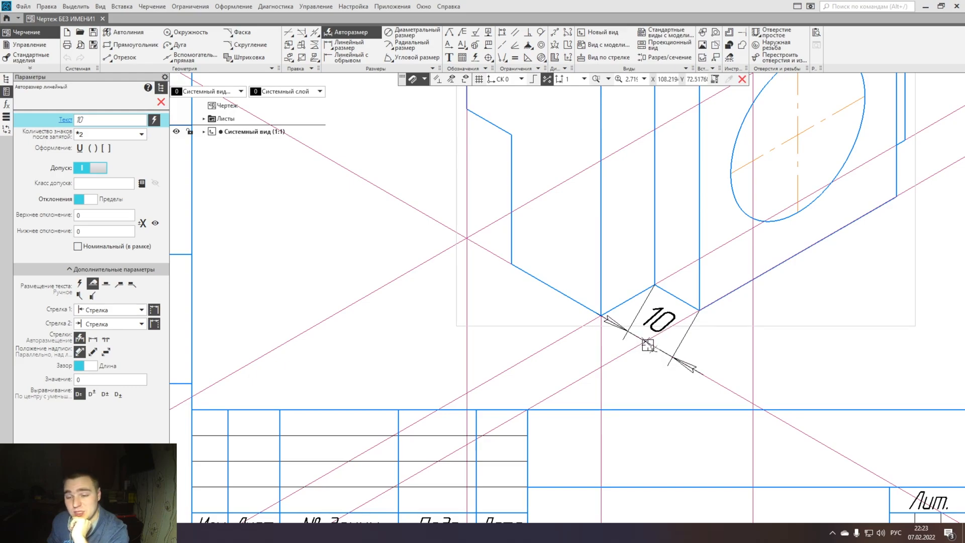
click(648, 345)
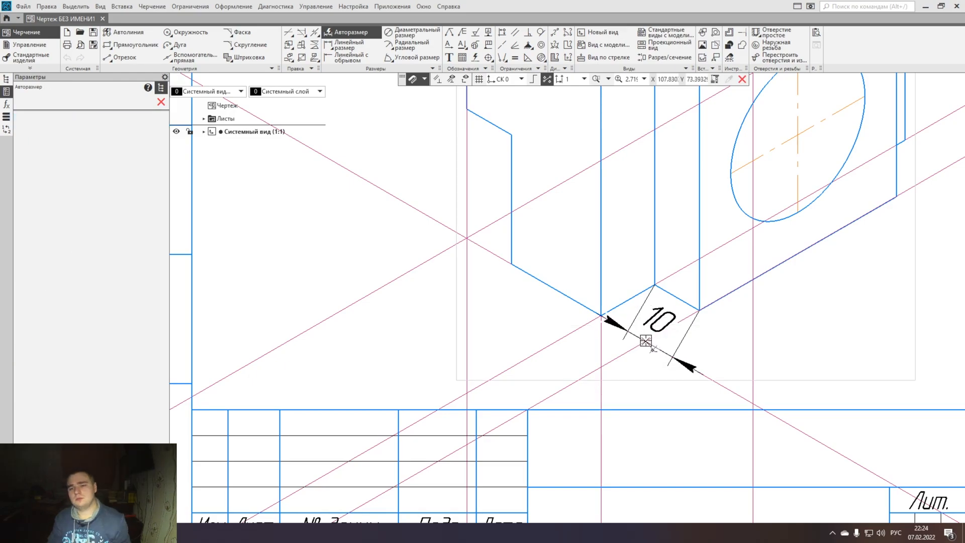
key(Escape)
scroll(647, 345, up, 3)
scroll(650, 390, down, 3)
middle_drag(650, 390, 630, 321)
click(657, 312)
click(666, 318)
drag(660, 312, 614, 339)
scroll(511, 341, down, 3)
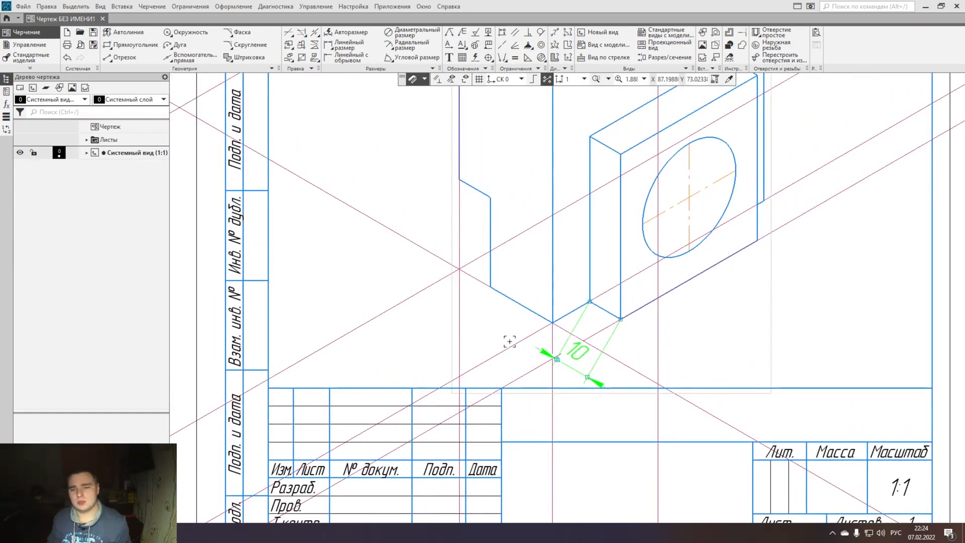
- Dimension the prism's depth between the two lower side corners, with the dimension line parallel to the bottom side edge
click(351, 31)
click(459, 270)
click(553, 321)
scroll(530, 346, up, 4)
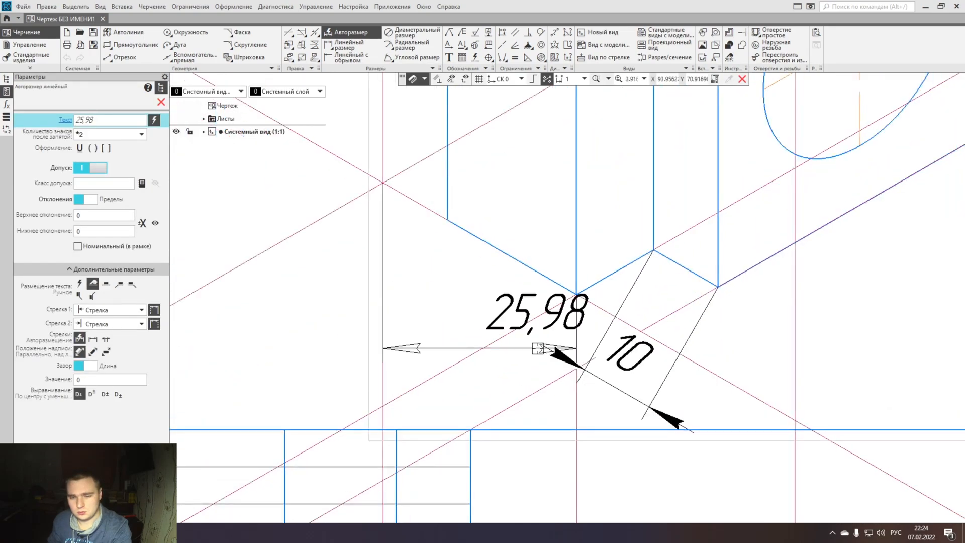
click(437, 287)
click(541, 351)
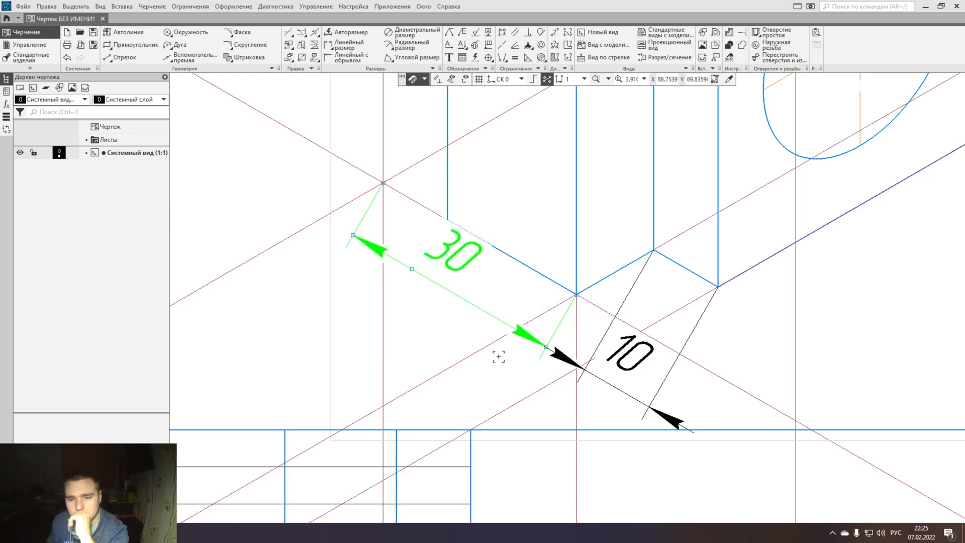
- Move the front block's depth dimension so its line continues the prism's depth dimension line
click(582, 370)
drag(584, 370, 577, 376)
key(Escape)
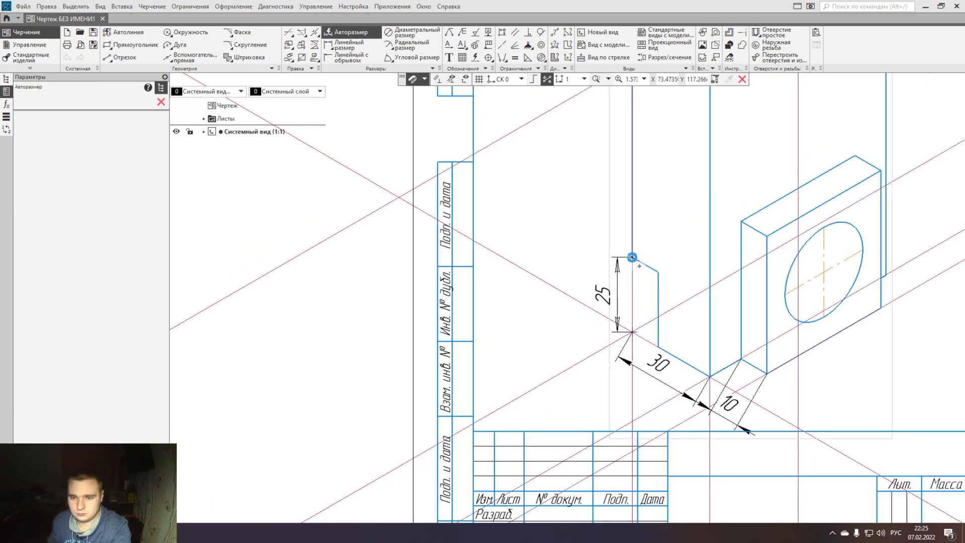
- Add a vertical dimension for the height of the side cut, placed outside the prism
click(632, 256)
scroll(632, 256, up, 4)
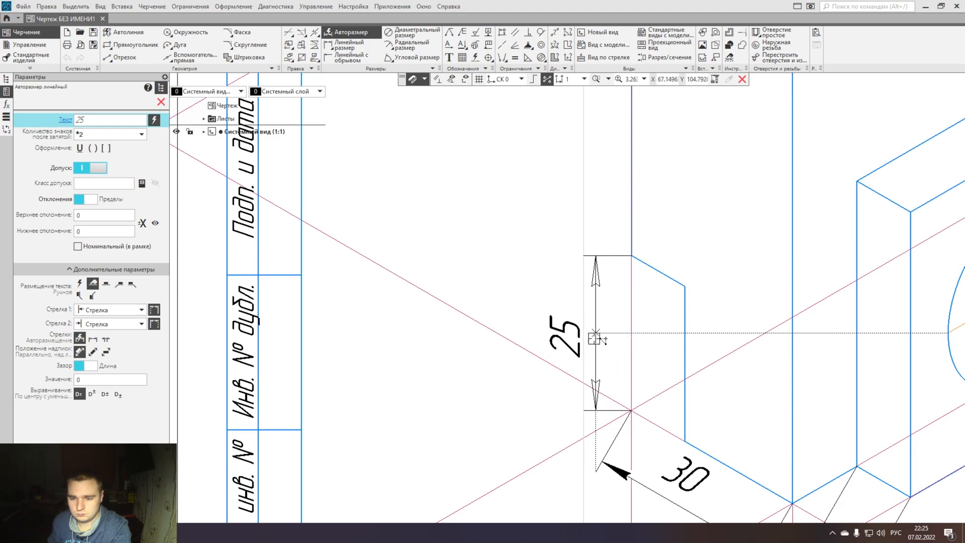
click(601, 336)
scroll(601, 335, down, 2)
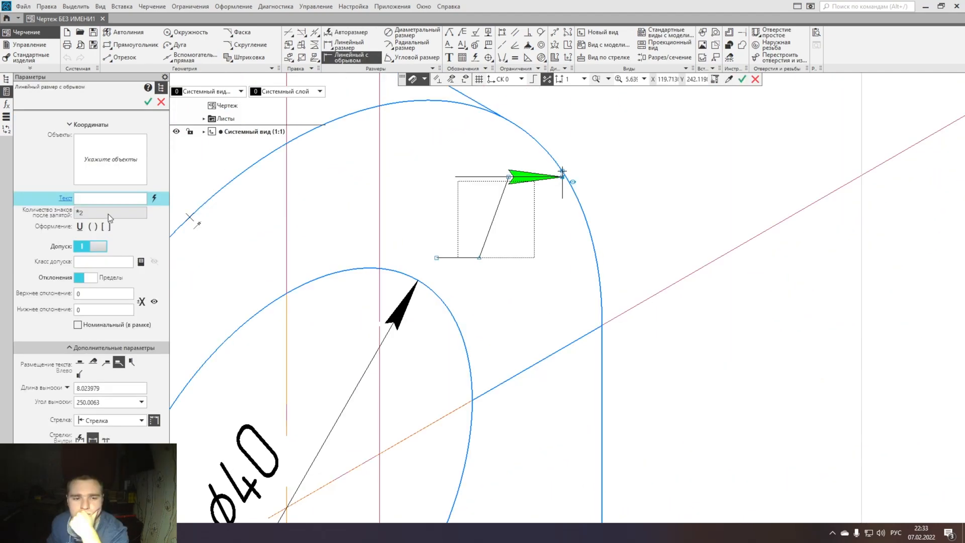
- Set the text of the broken linear dimension on the front half-ellipse to R34 and place the dimension
click(107, 214)
click(504, 176)
click(420, 186)
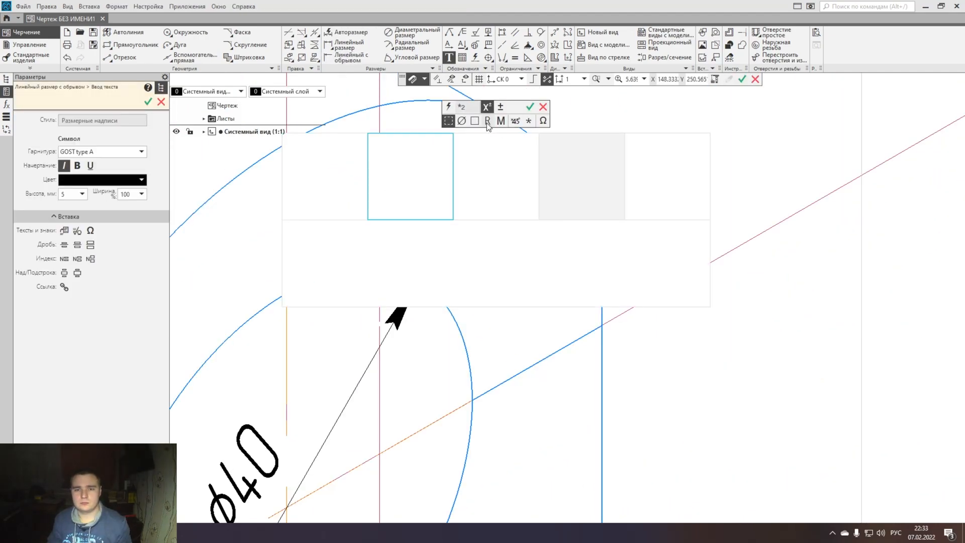
click(487, 121)
text(34)
key(Return)
click(472, 204)
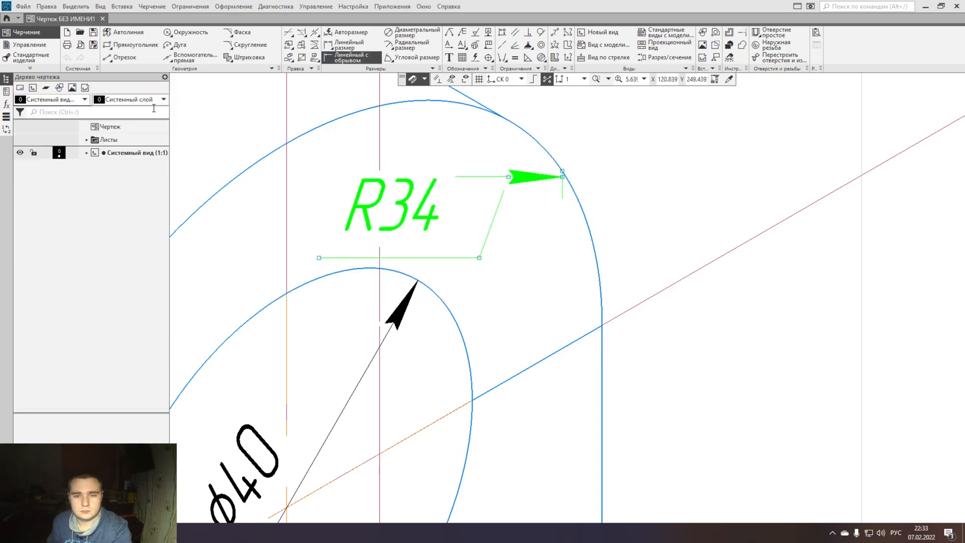
- Examine where the R34 arrow meets the front half-ellipse, and review the dimensions across the whole drawing
scroll(505, 244, down, 6)
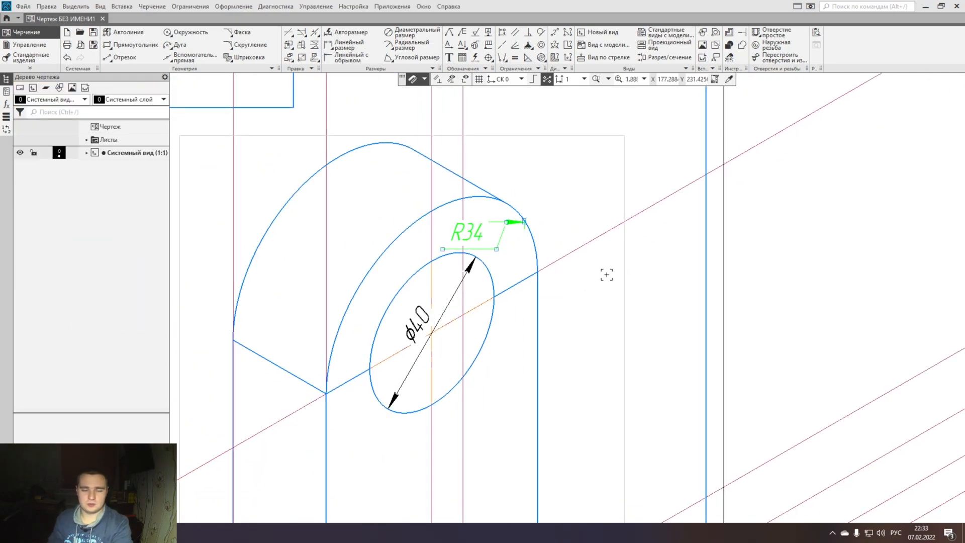
scroll(531, 247, up, 6)
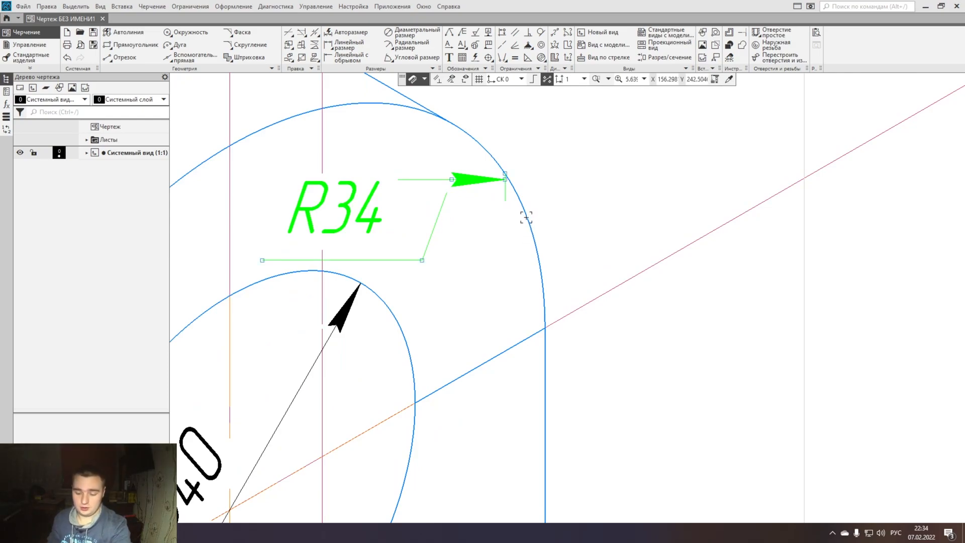
scroll(512, 174, up, 6)
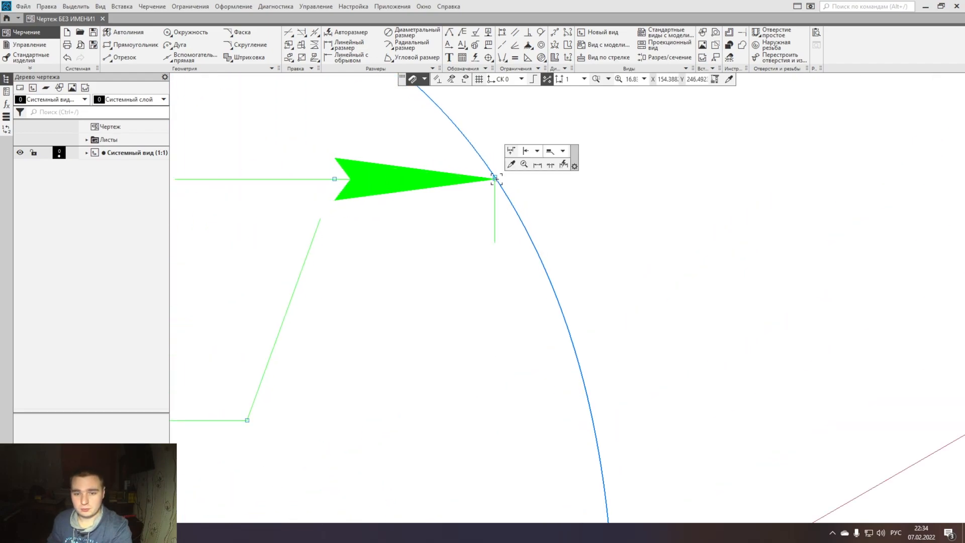
scroll(578, 264, down, 5)
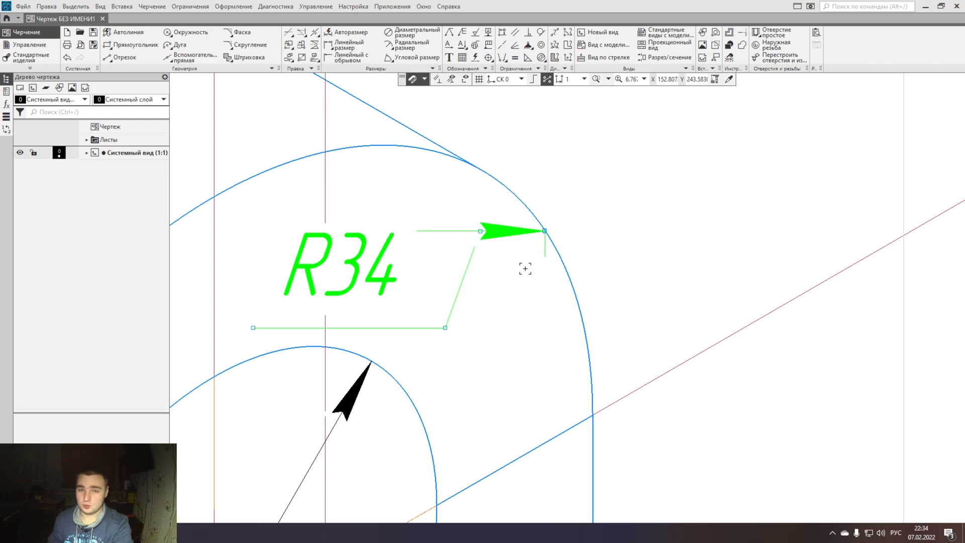
scroll(525, 267, down, 12)
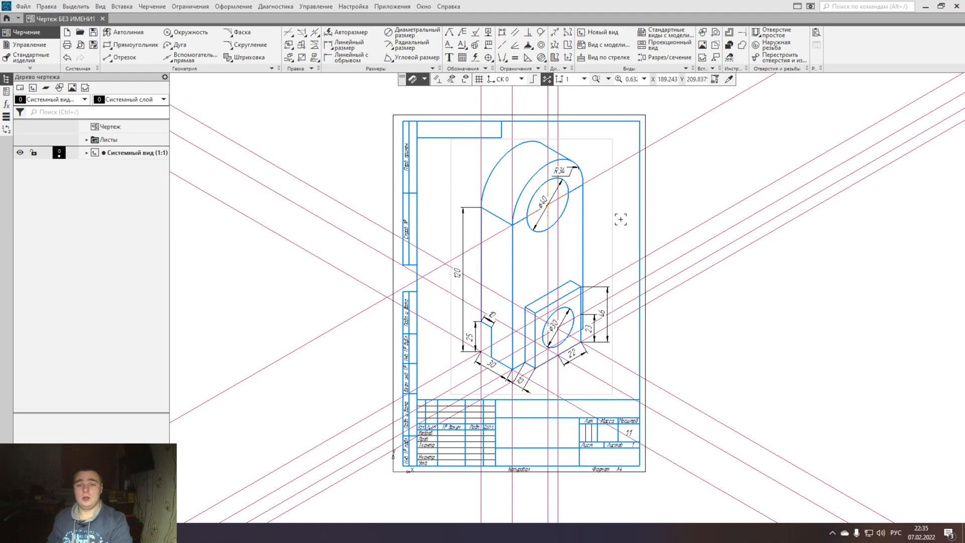
scroll(542, 289, up, 3)
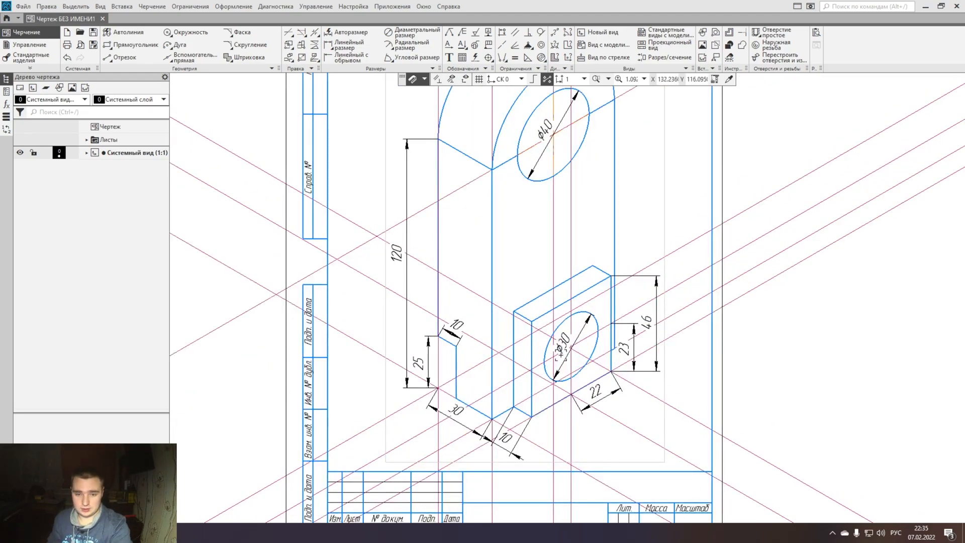
scroll(614, 323, up, 6)
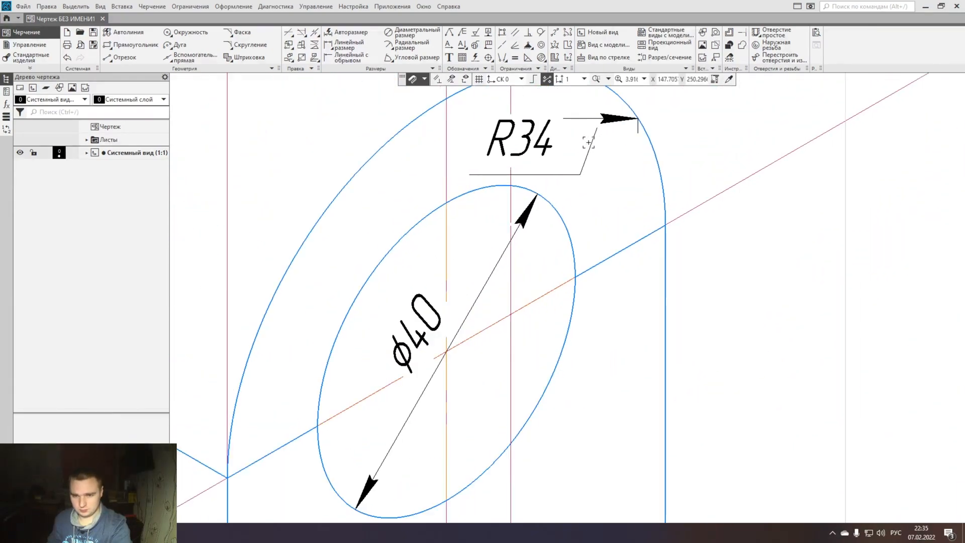
- Delete the auxiliary construction lines on both sides of the part
scroll(593, 170, down, 10)
drag(779, 383, 672, 143)
key(Delete)
drag(345, 323, 282, 156)
key(Delete)
scroll(611, 215, down, 2)
scroll(603, 372, up, 2)
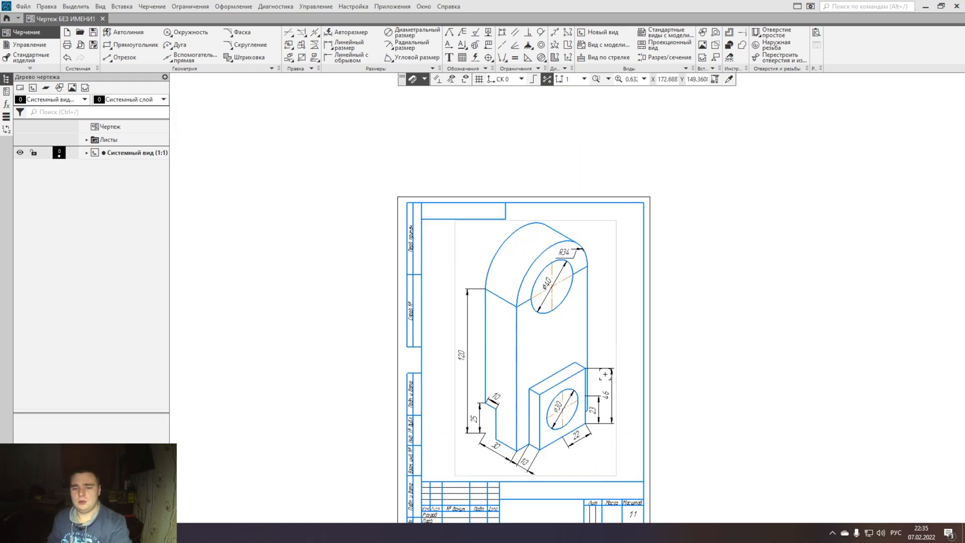
- Draw a vertical centre line with Autoaxis from the midpoint of the block's rear top edge up to the prism's front half-ellipse
click(475, 56)
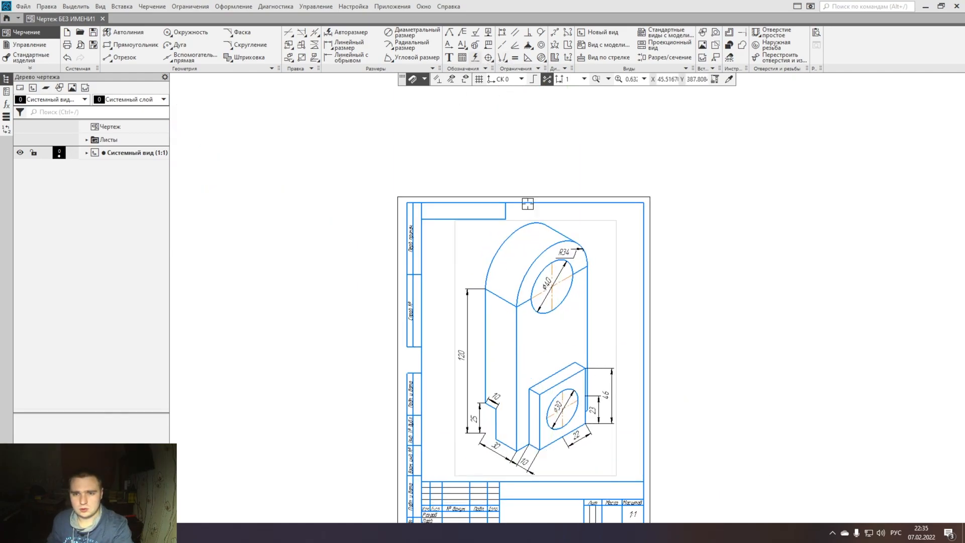
scroll(594, 329, up, 3)
middle_drag(532, 381, 527, 320)
click(517, 344)
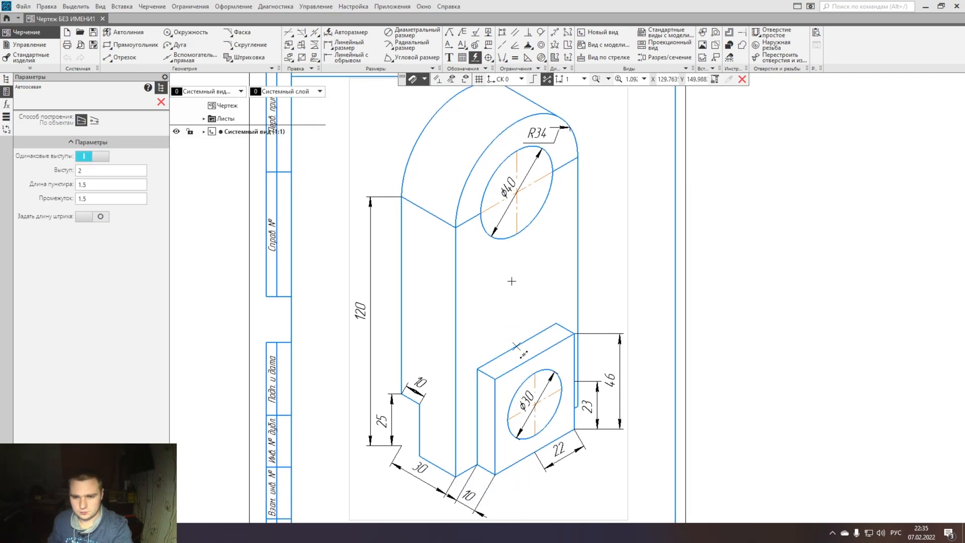
scroll(518, 206, up, 4)
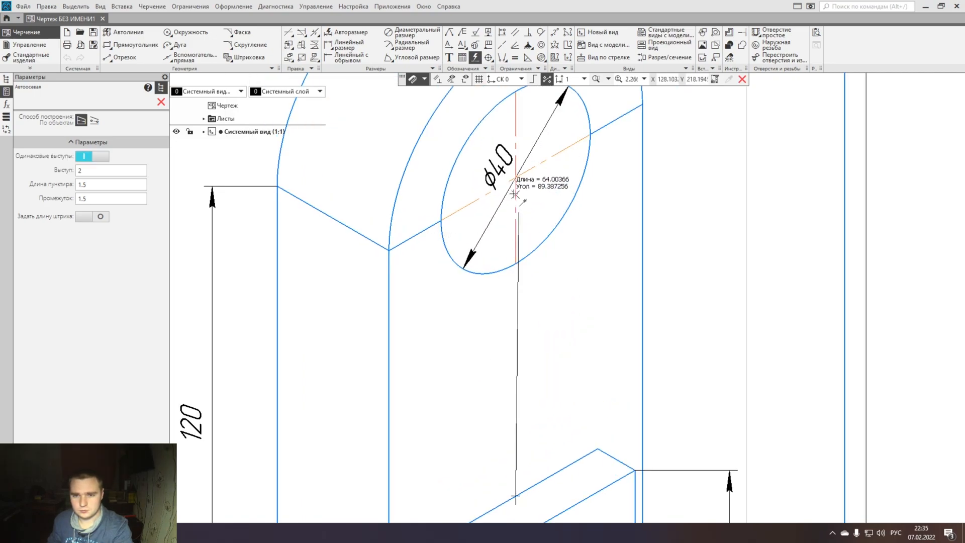
middle_drag(515, 162, 511, 266)
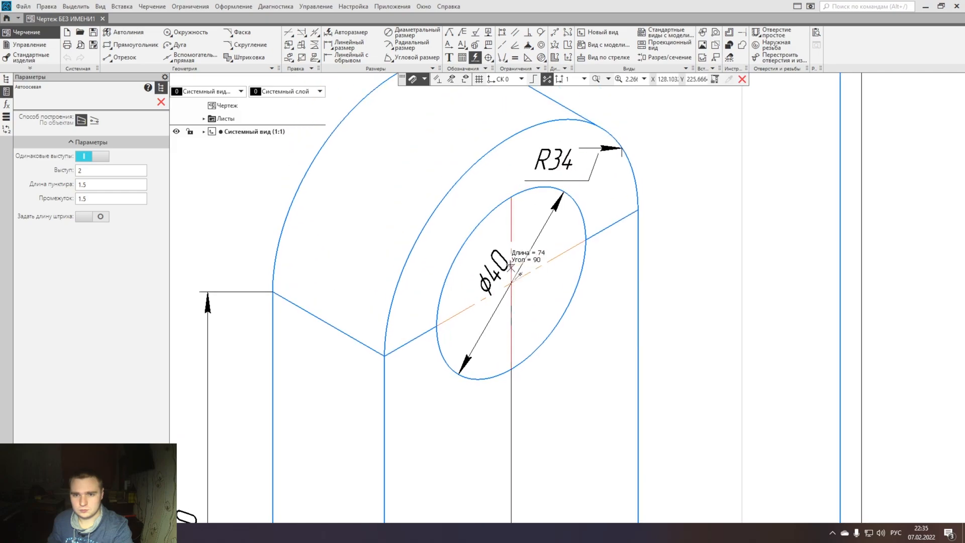
click(511, 139)
- Draw a centre line across the block's top face, joining the midpoints of its rear and front edges
scroll(511, 199, down, 2)
middle_drag(512, 308, 504, 190)
scroll(510, 340, up, 1)
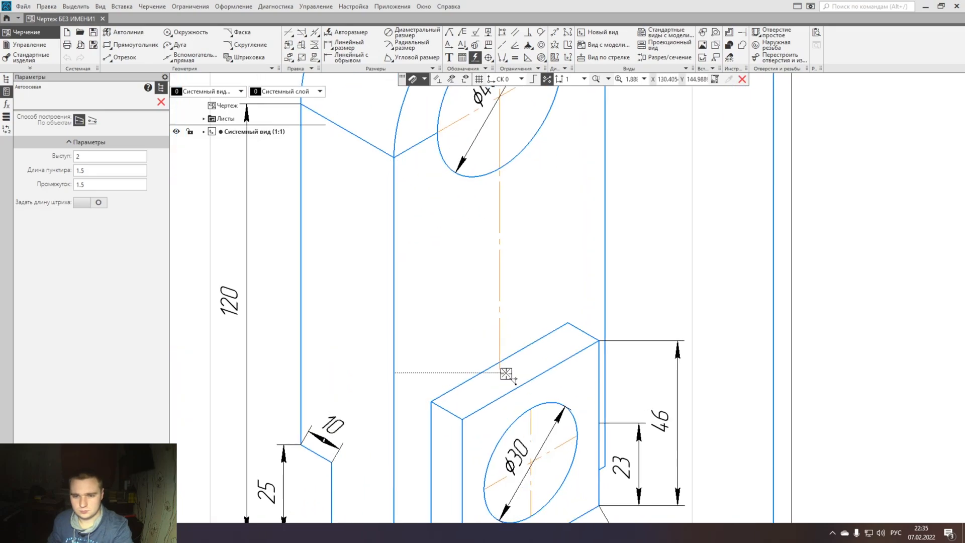
click(500, 363)
click(531, 378)
middle_drag(530, 379, 508, 278)
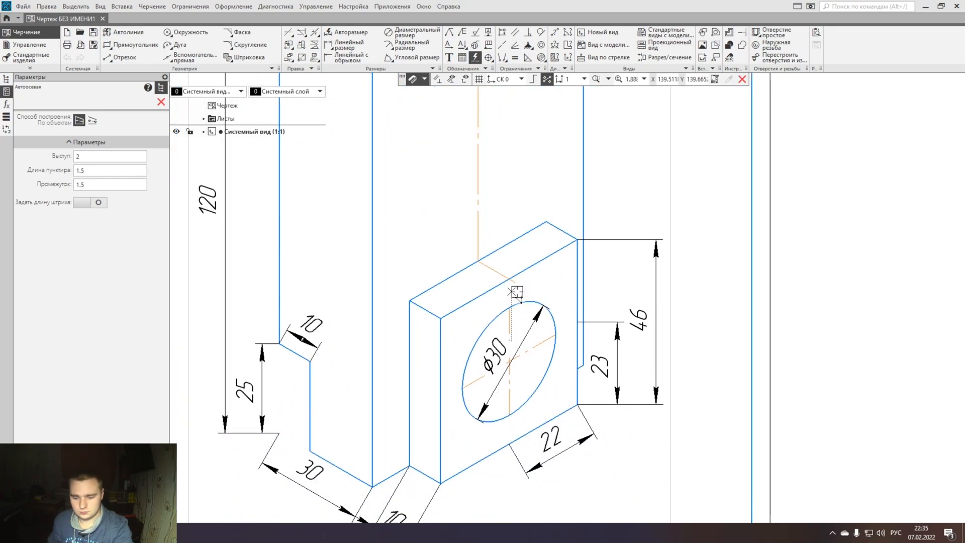
click(509, 283)
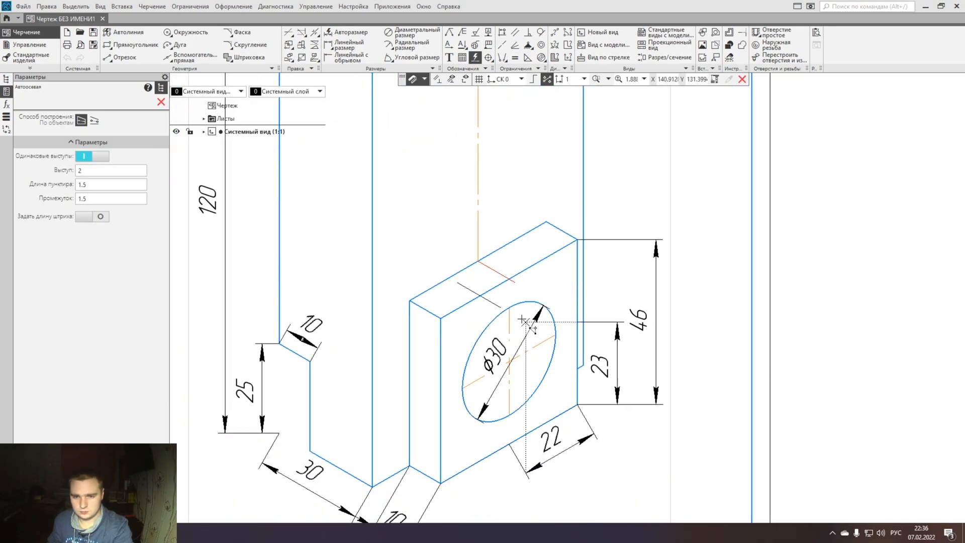
key(Escape)
- Draw a vertical centre line on the block's front face from its top edge to its bottom edge through the 30 mm ellipse
click(475, 58)
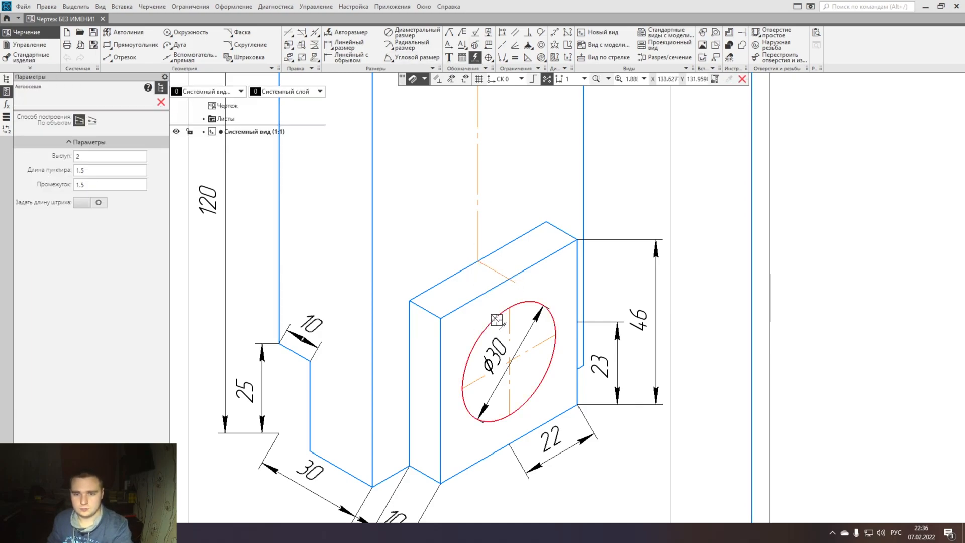
click(509, 279)
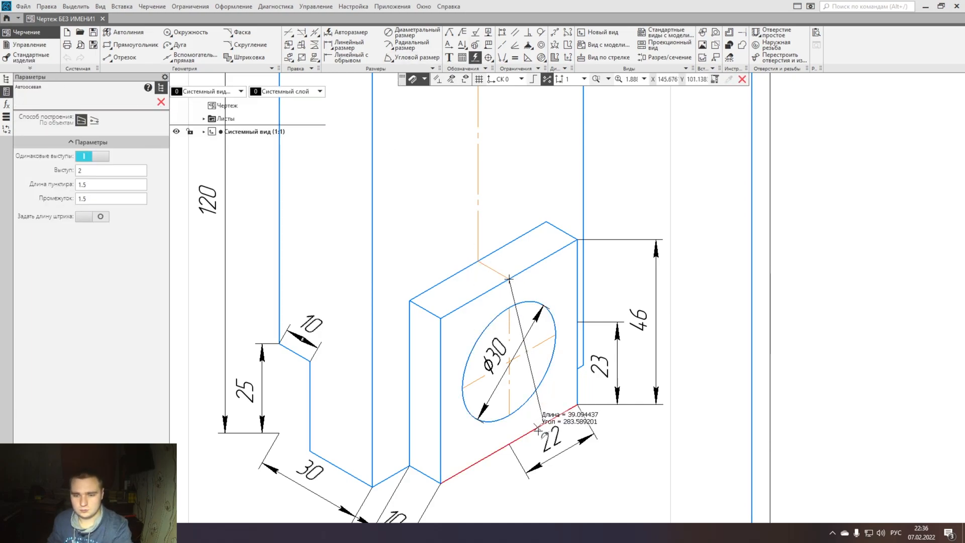
click(510, 445)
scroll(485, 171, down, 3)
middle_drag(485, 170, 473, 412)
scroll(460, 228, up, 3)
key(Escape)
- Place a vertical auxiliary line along the vertical centre line of the 40 mm ellipse
click(187, 57)
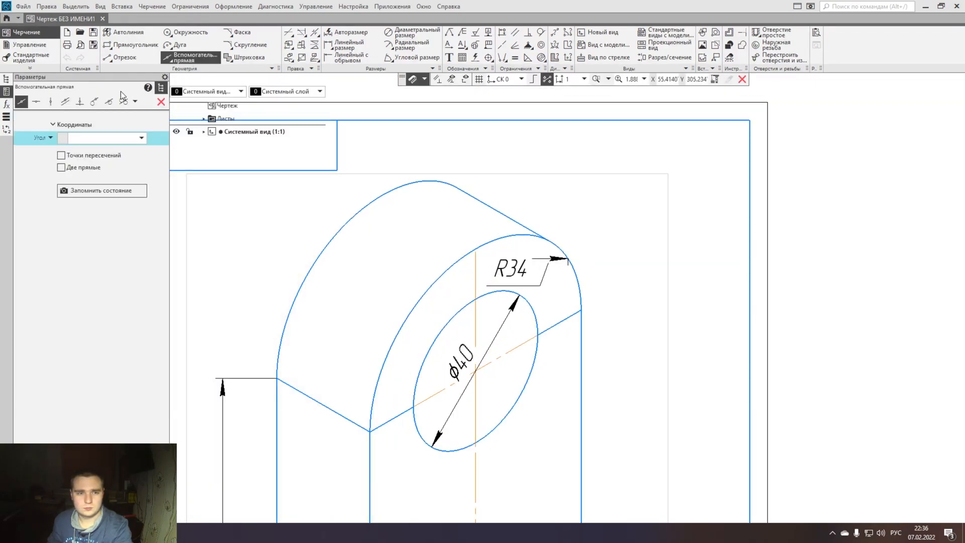
click(50, 101)
click(475, 300)
scroll(476, 299, up, 2)
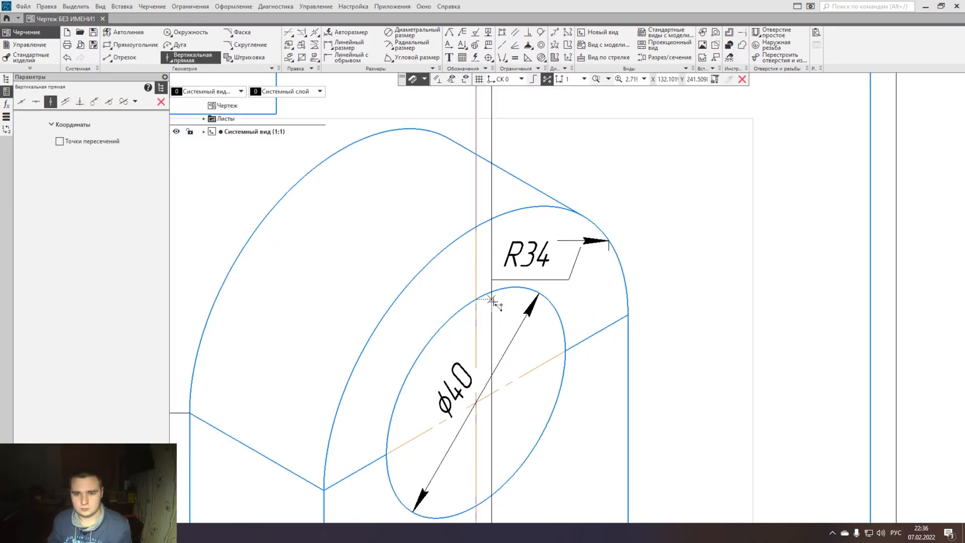
- Extend the vertical centre line's upper end to the front half-ellipse along the auxiliary line, and delete that auxiliary line
key(Escape)
click(476, 252)
drag(476, 241, 475, 228)
click(474, 194)
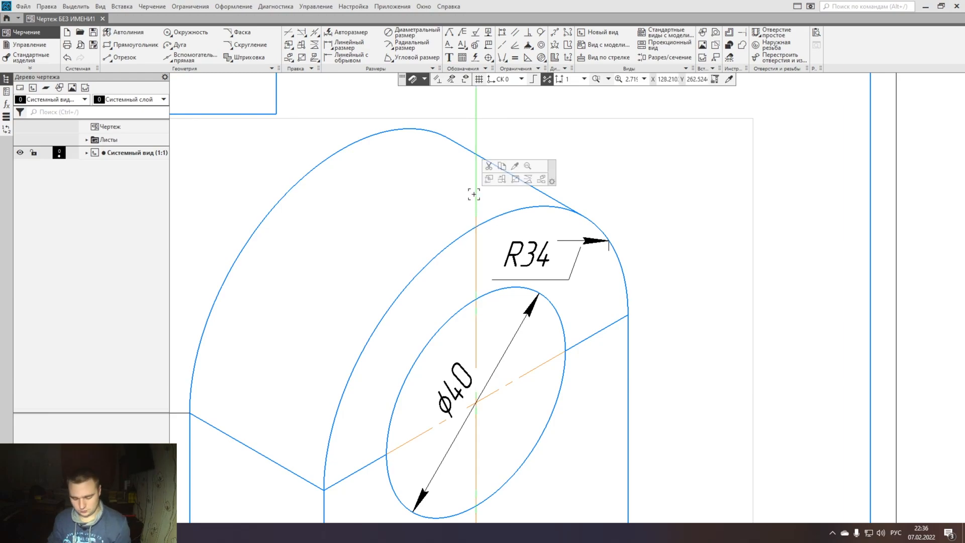
key(Delete)
- Open the title block for editing and enter "иьжвьж" as the designation and "виювибювж" as the part name
scroll(474, 194, down, 5)
middle_drag(494, 499, 699, 345)
double_click(699, 346)
text(иьжвьж)
click(688, 390)
text(виювидювж)
- Fill in the title block's material, company ("вжибвж") and Лит. cells with sample text, and accept the title block
click(685, 425)
text(виздбзив)
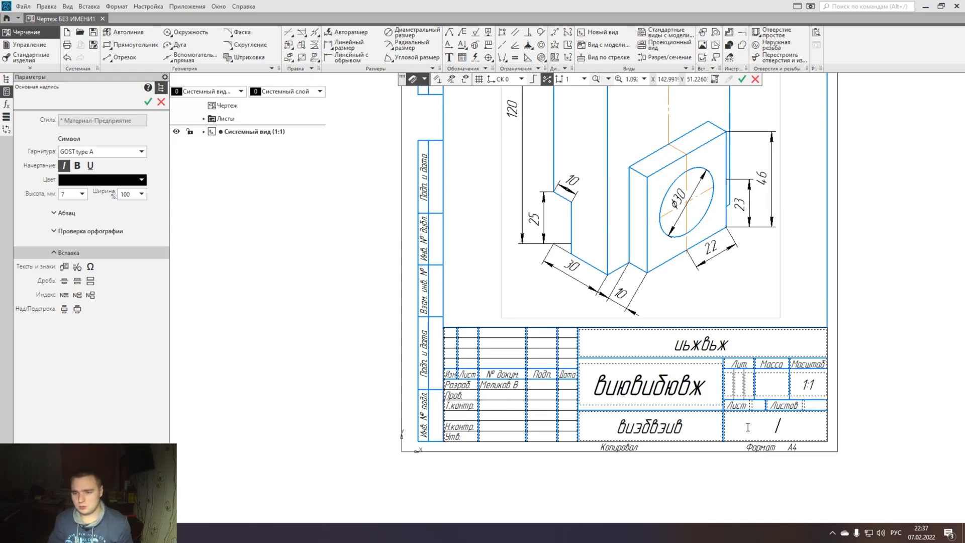
text(твжидбвж)
click(743, 386)
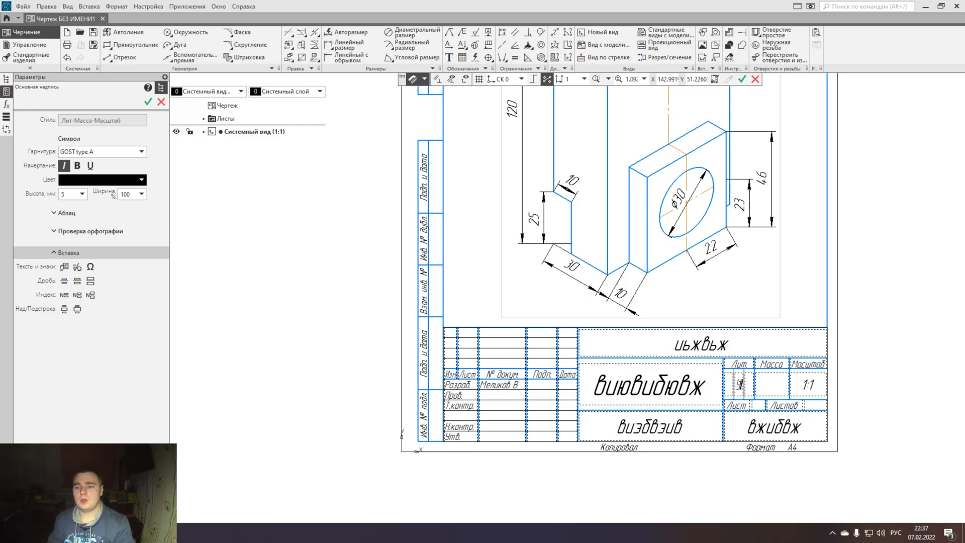
scroll(712, 384, down, 4)
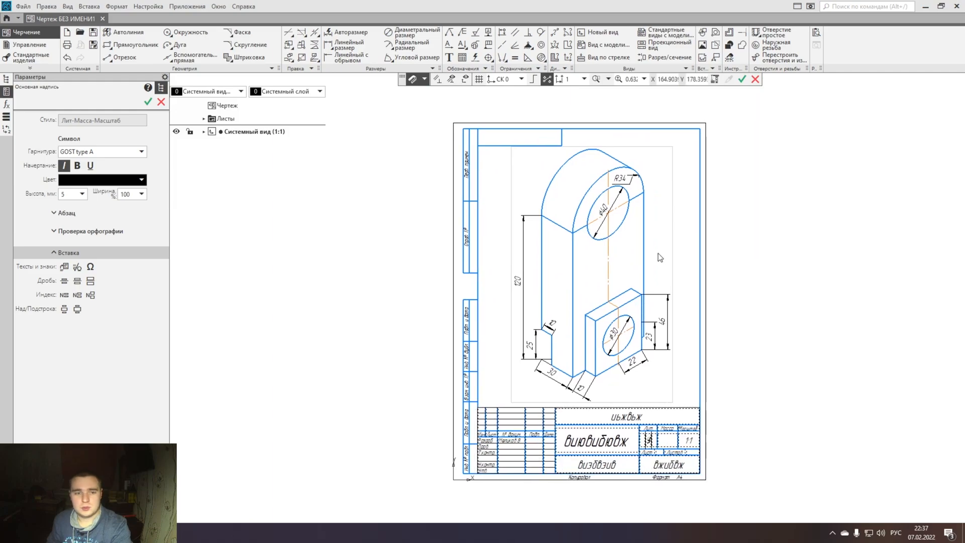
click(742, 79)
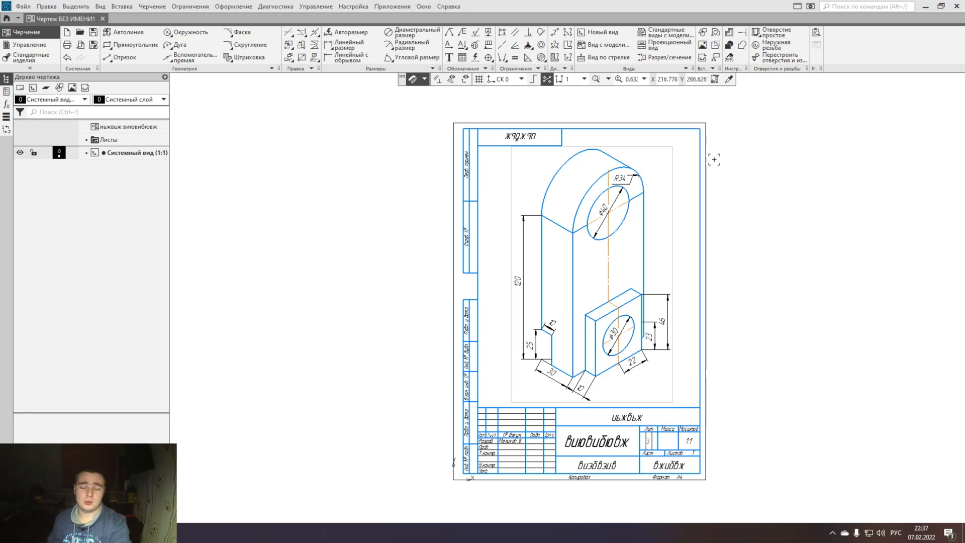
middle_drag(684, 379, 655, 396)
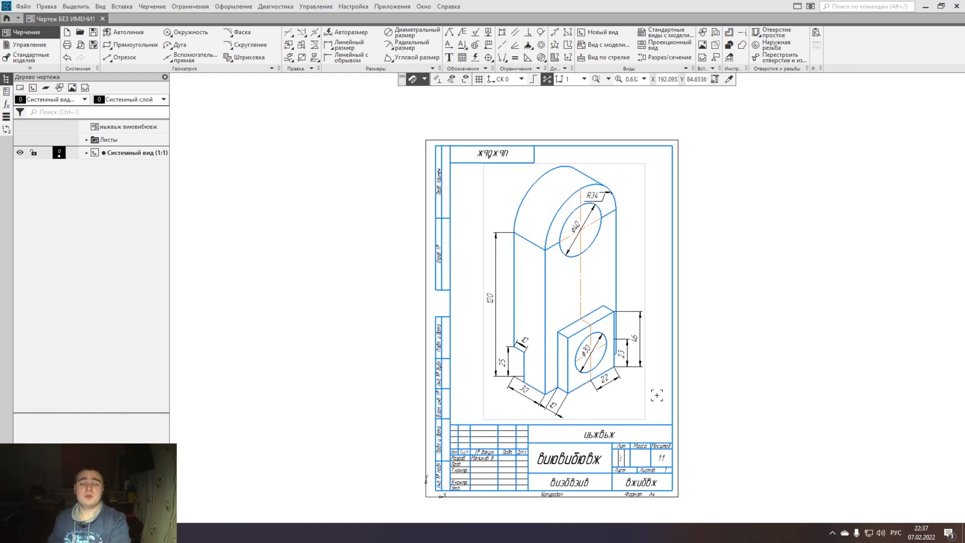